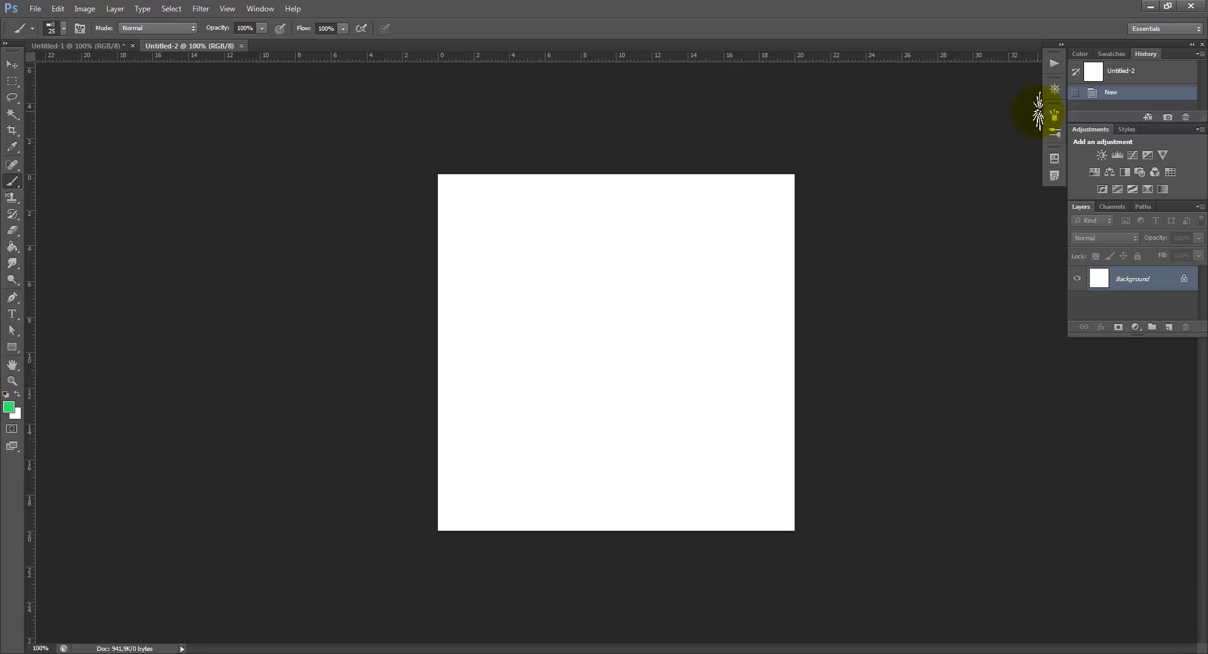
- Compare the brush picker's Text Only, Small List and Large List views, ending with Stroke Thumbnail
click(65, 31)
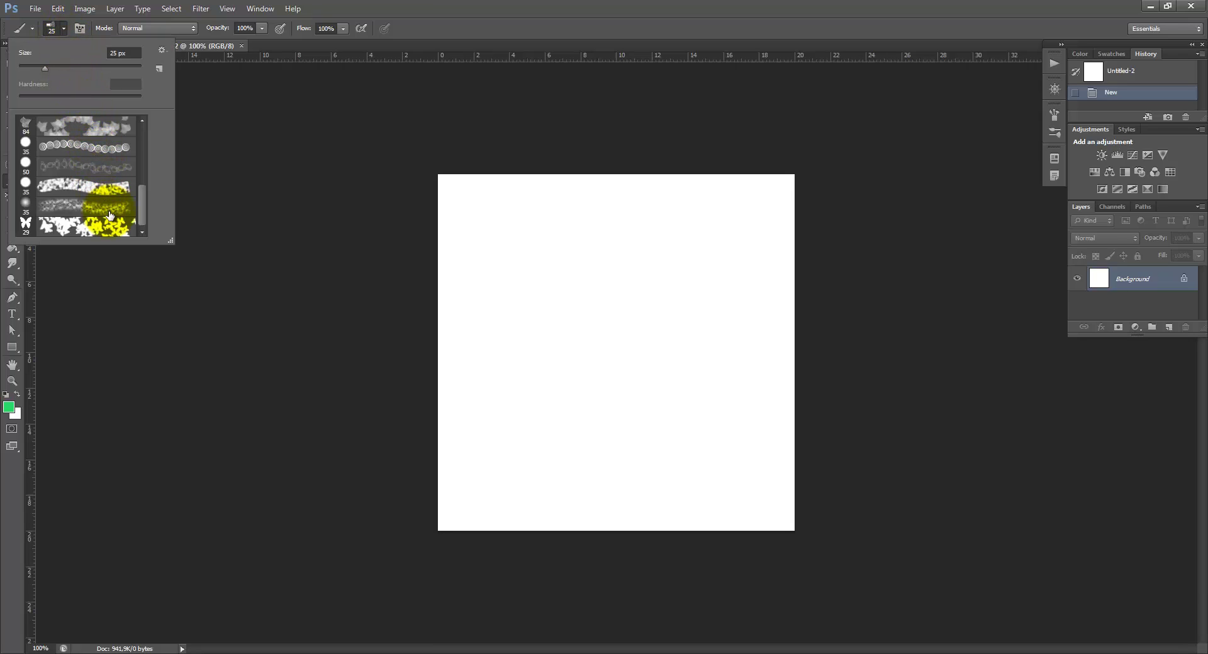
click(165, 51)
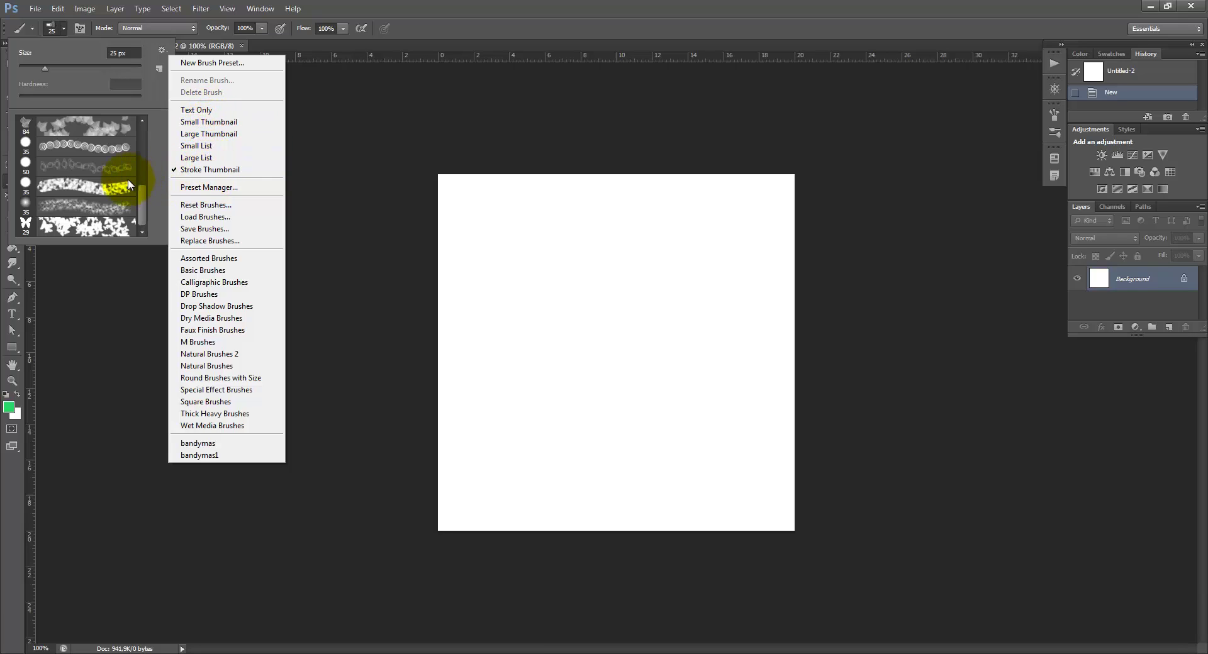
click(193, 112)
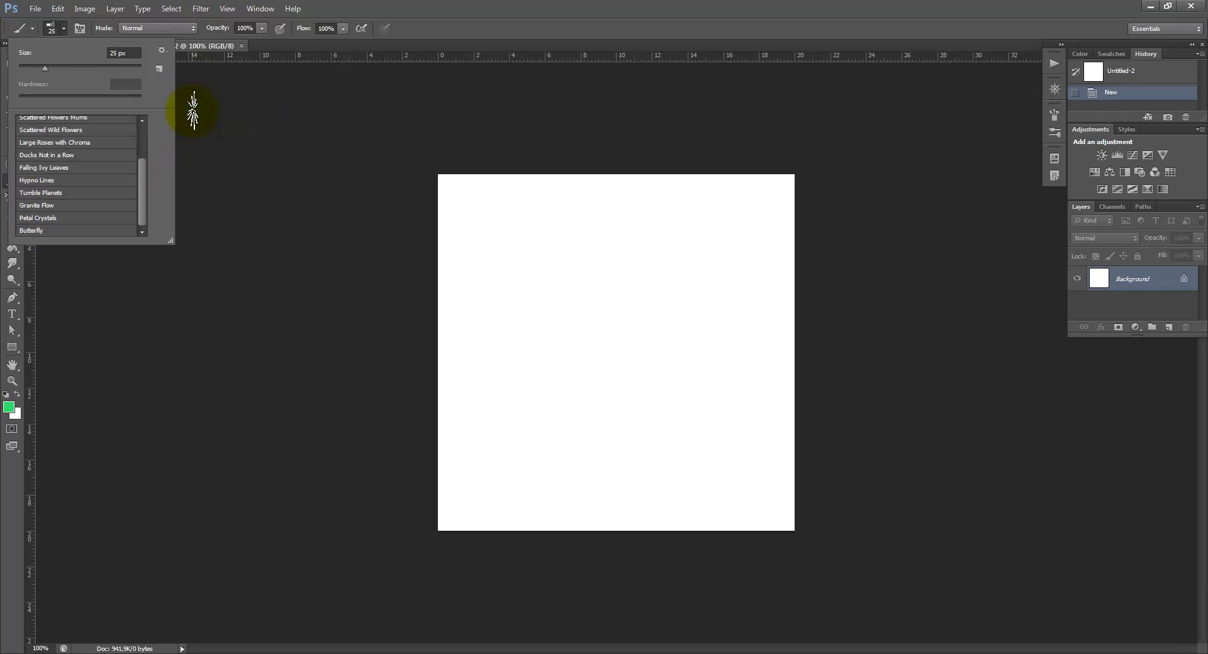
click(164, 50)
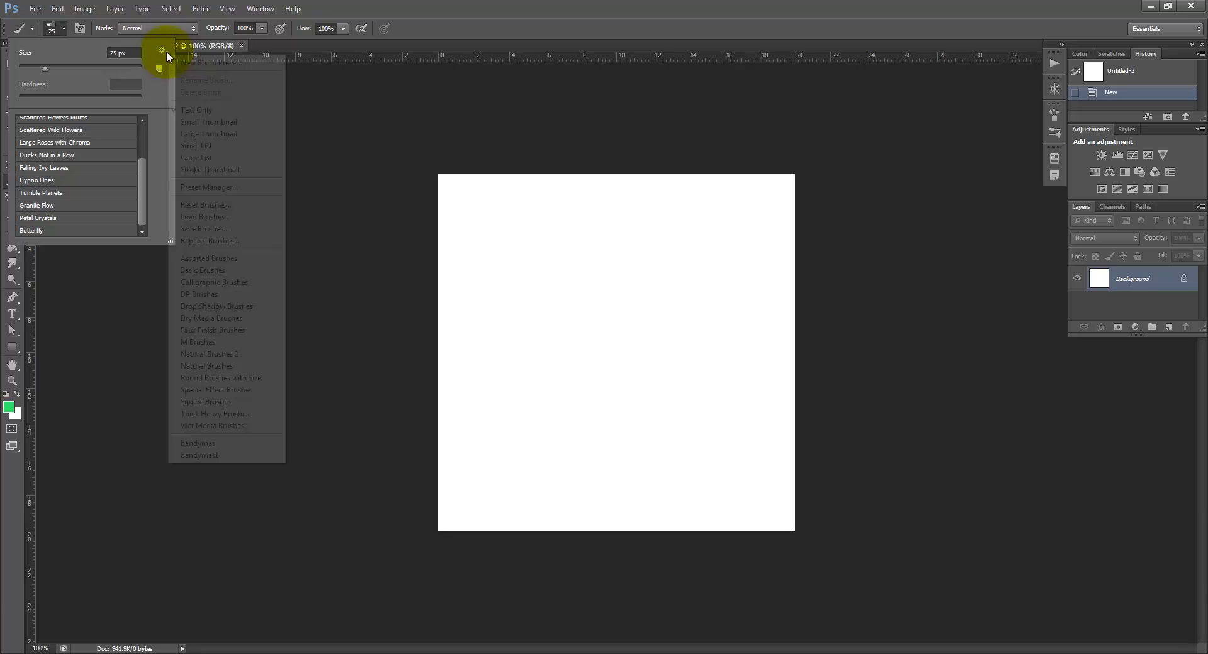
click(202, 147)
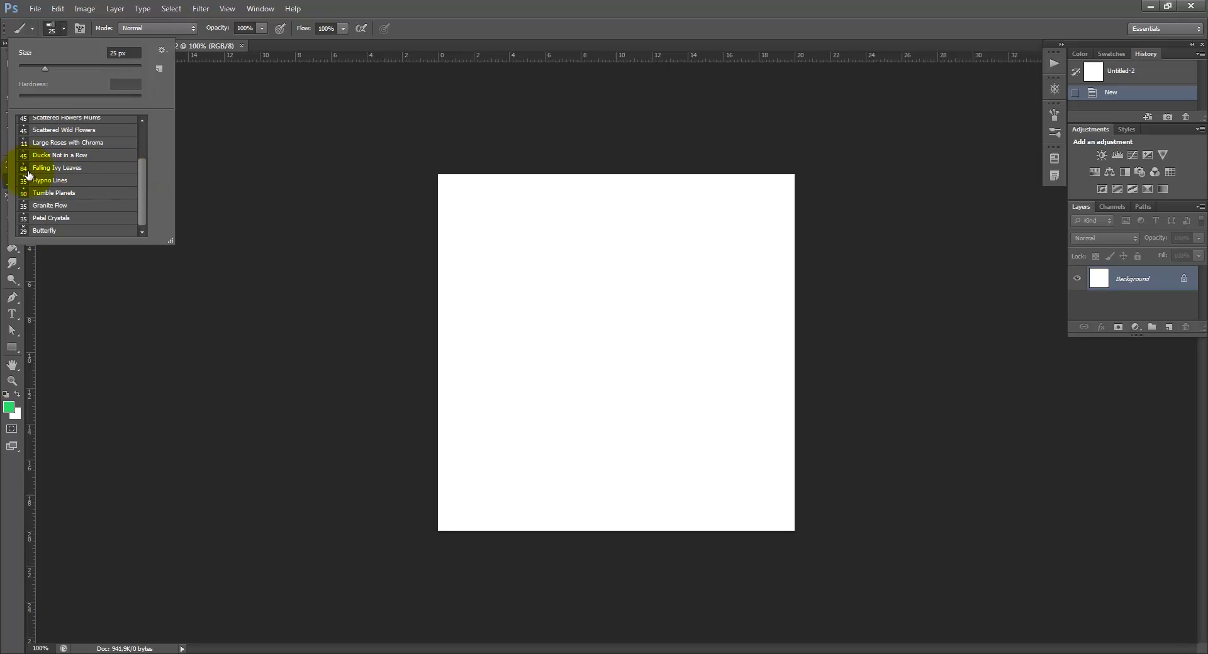
click(163, 50)
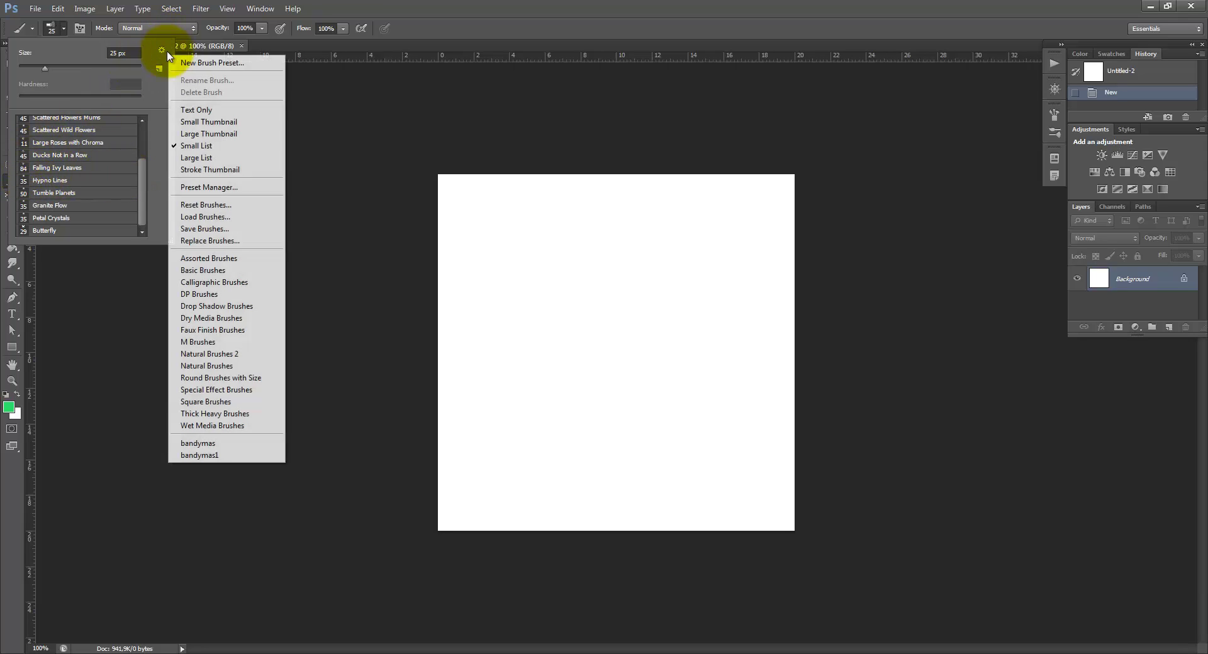
click(195, 157)
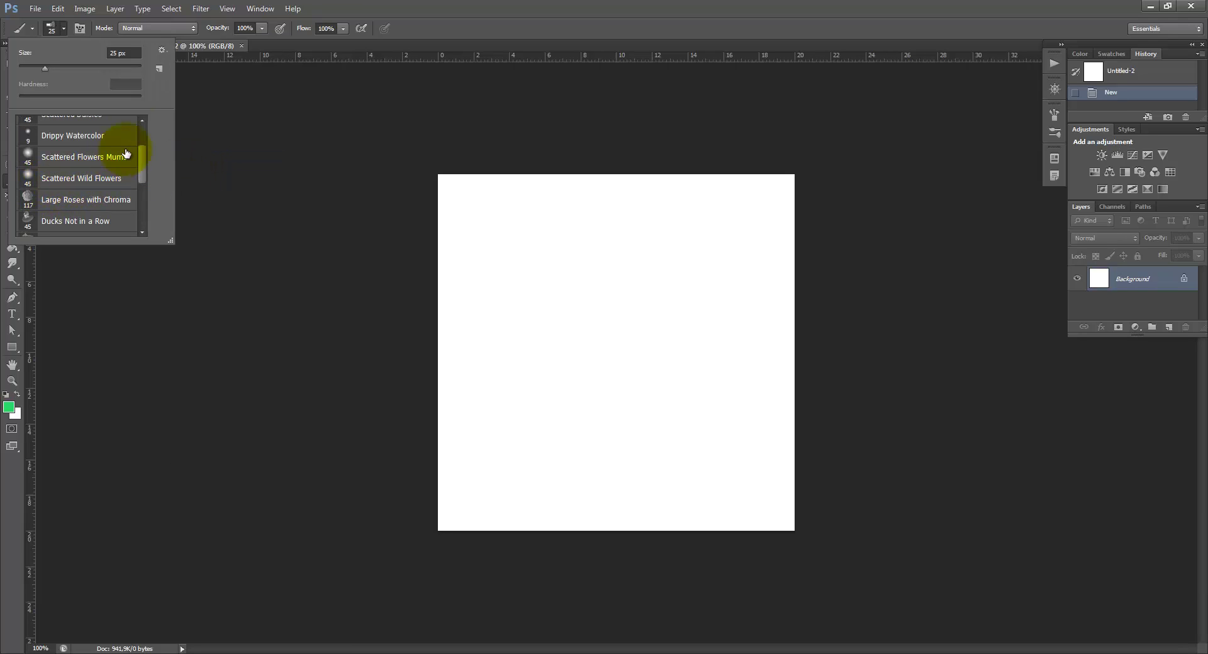
click(164, 51)
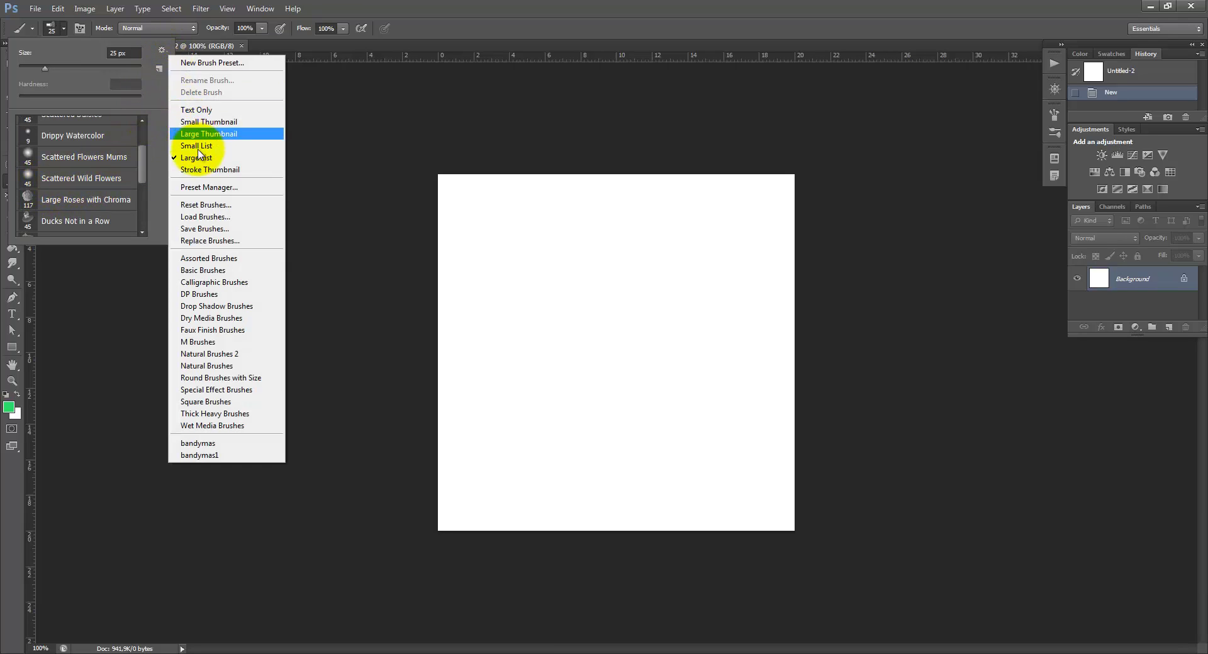
click(204, 169)
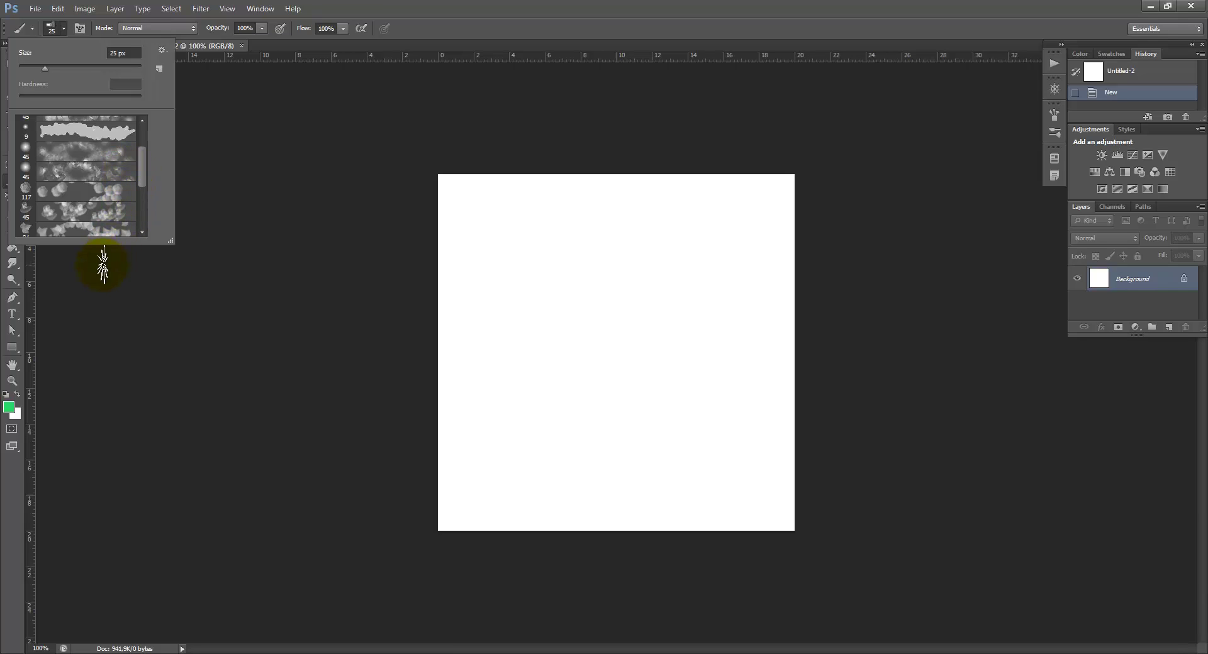
- Look through the tool variants grouped under the Brush, Stamp, History Brush, Eraser, Smudge and Dodge tools
click(40, 277)
click(14, 197)
click(20, 186)
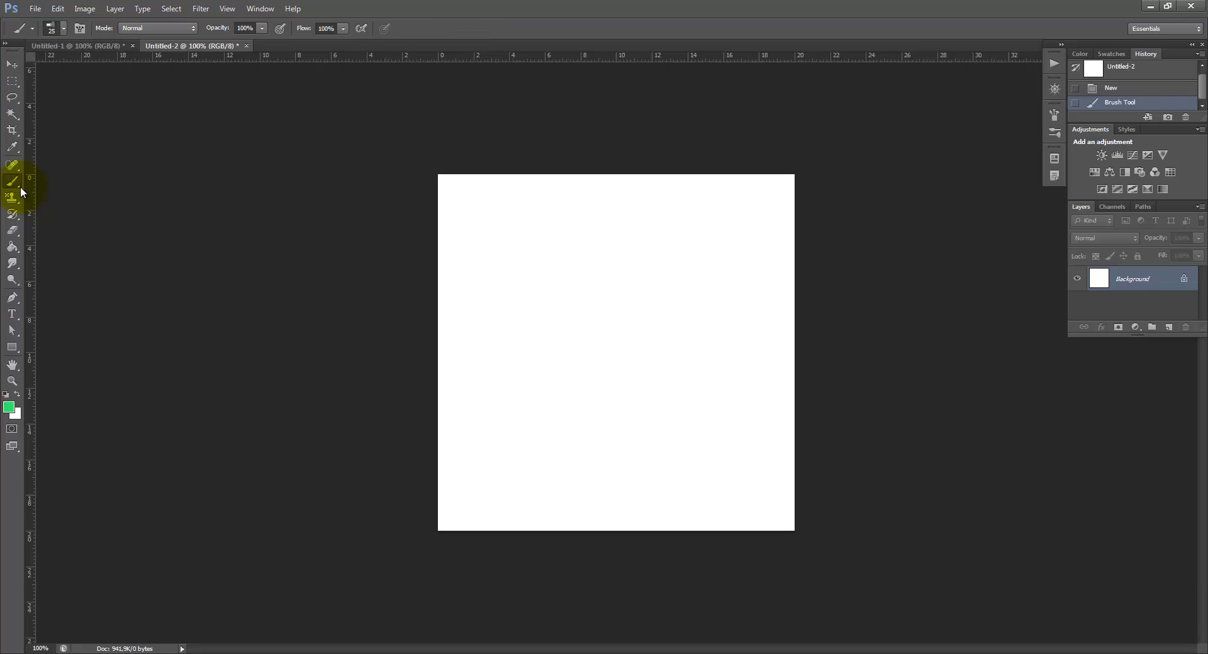
right_click(19, 187)
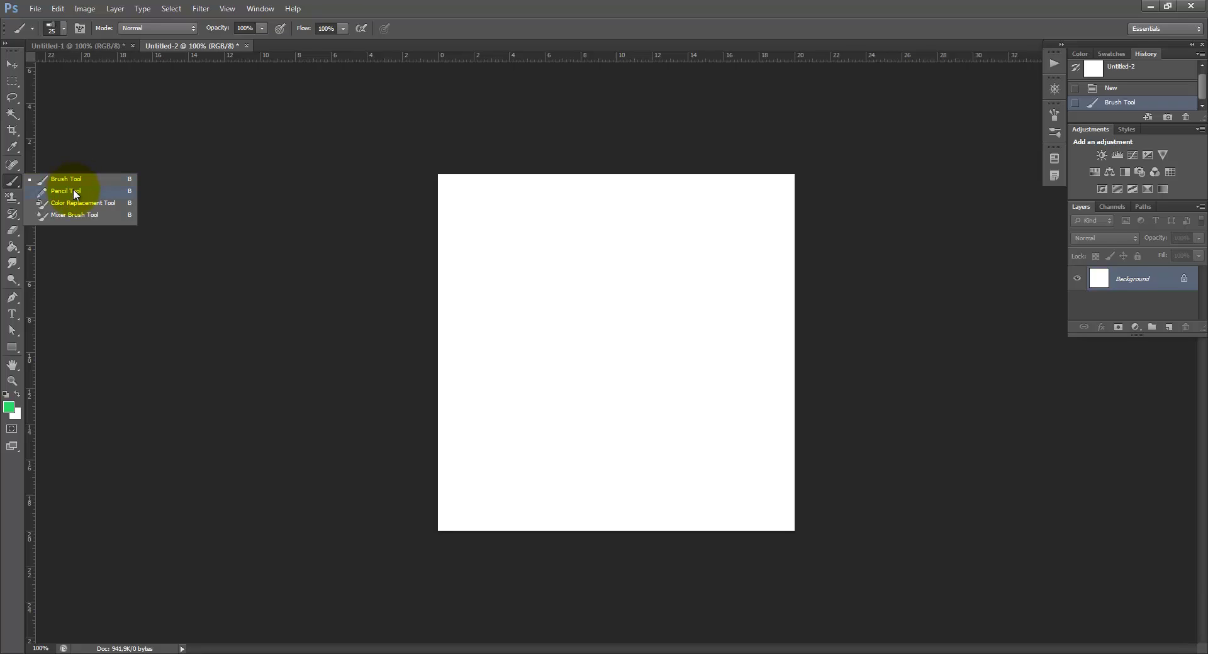
click(19, 202)
right_click(19, 203)
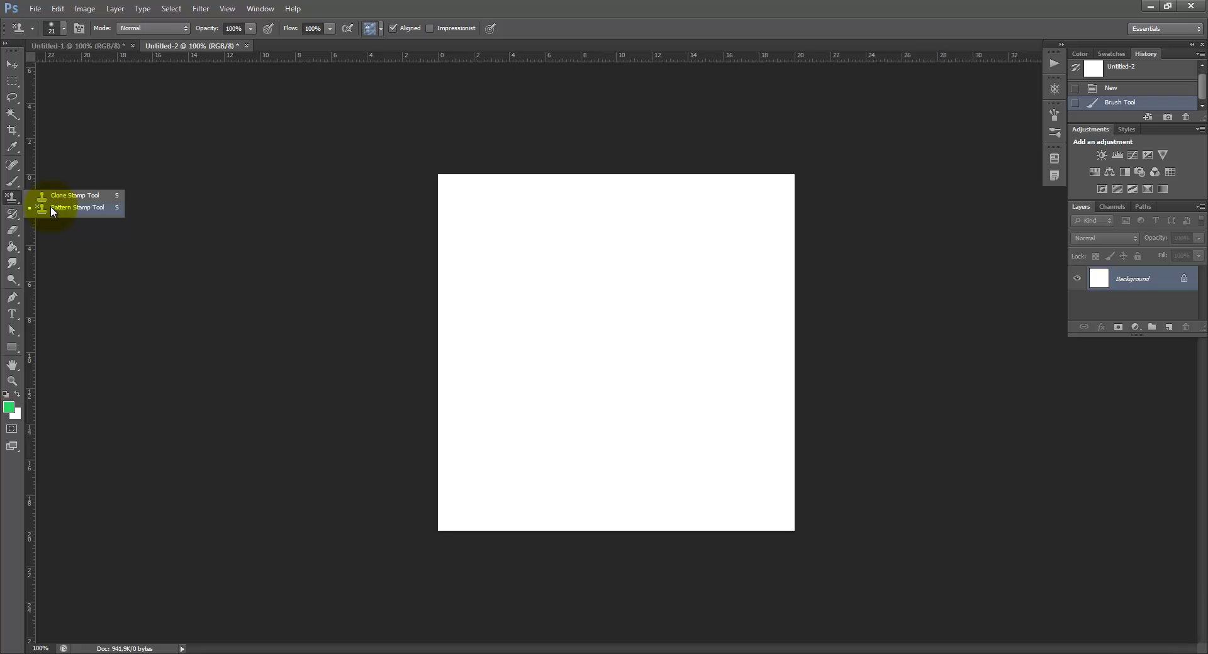
click(19, 218)
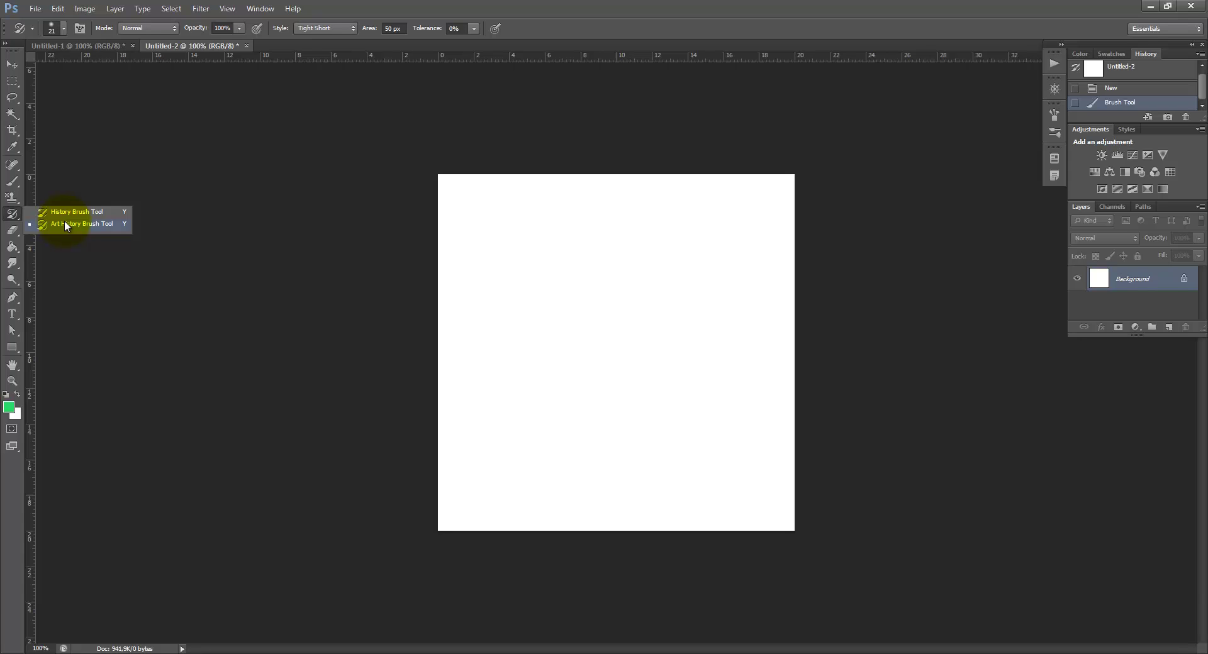
click(18, 235)
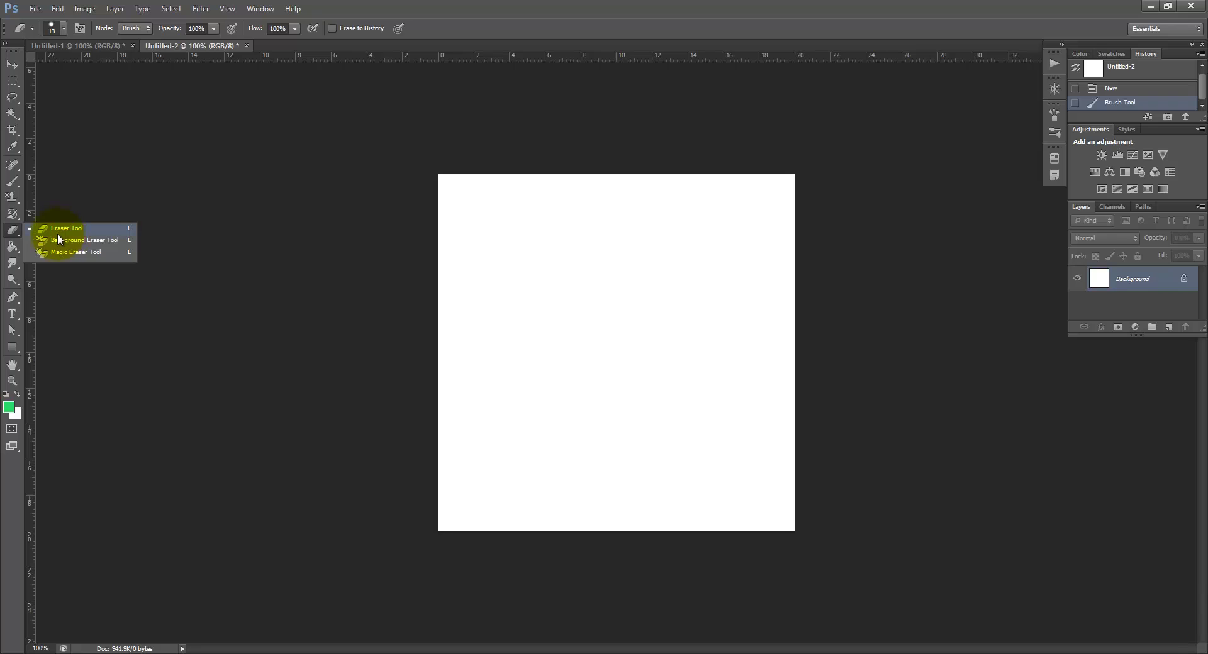
click(20, 267)
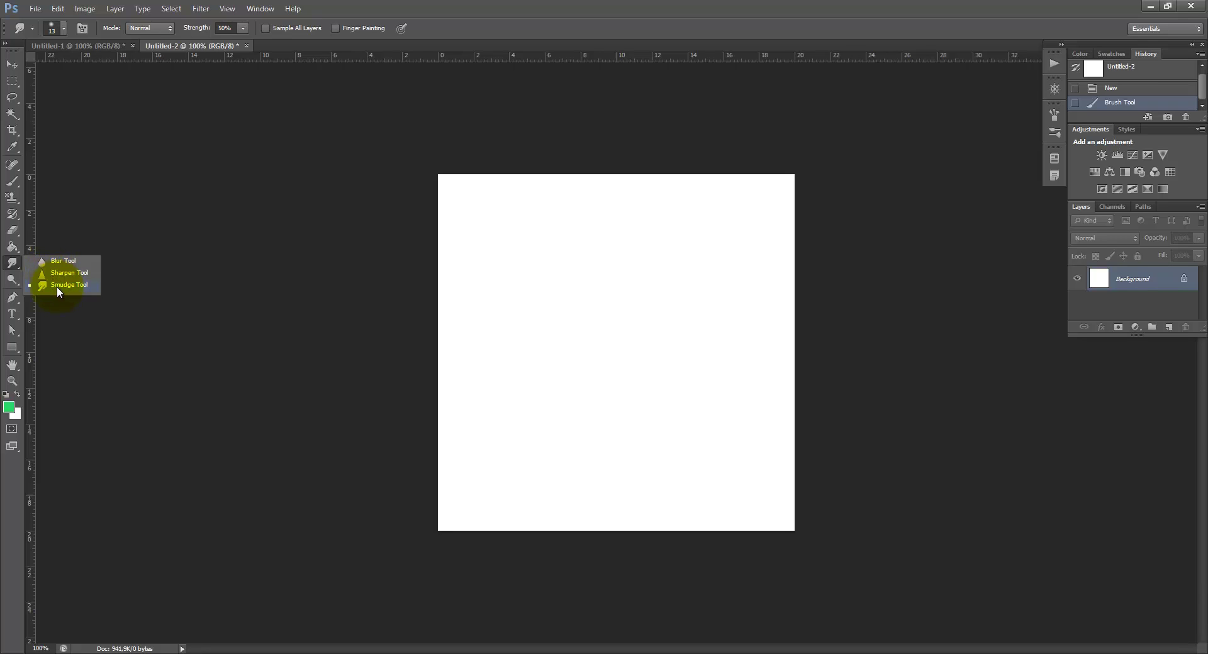
click(21, 285)
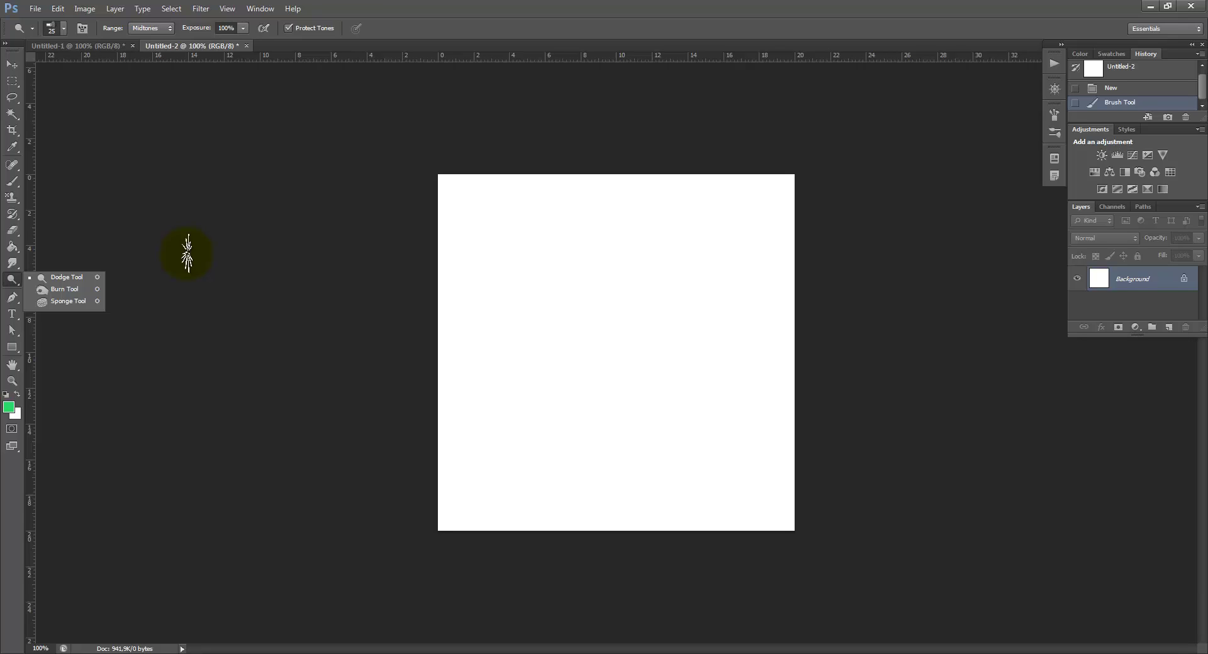
- Review the available brush libraries and bring up the full brush settings and the preset list
click(65, 32)
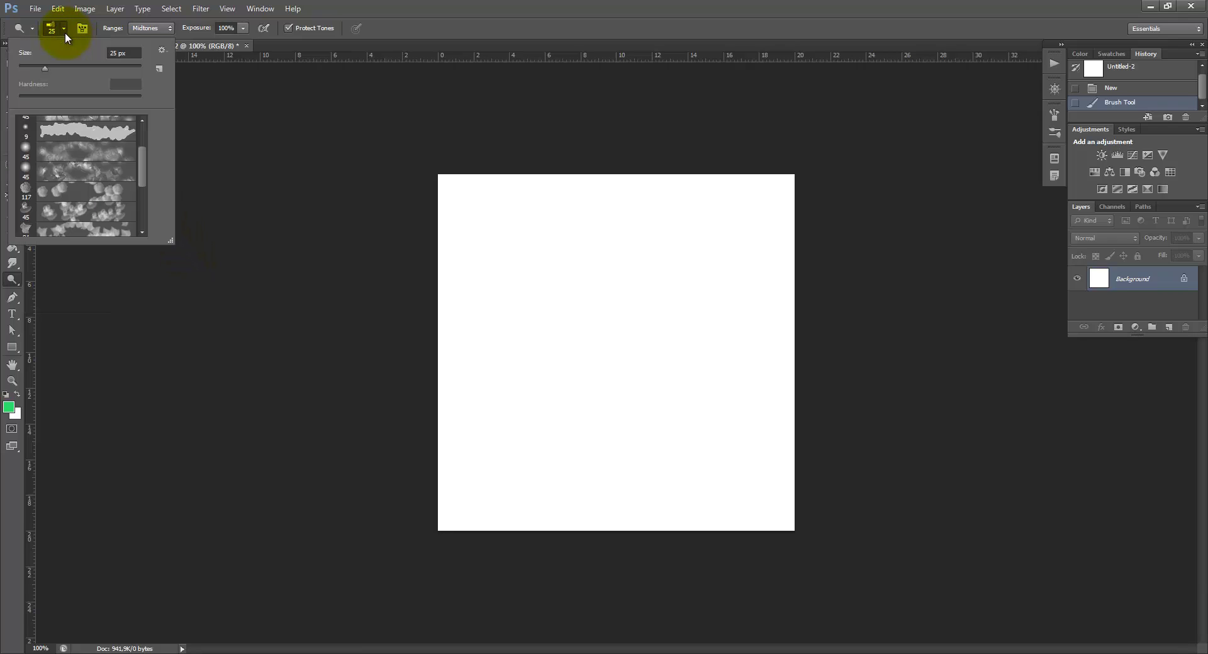
click(161, 50)
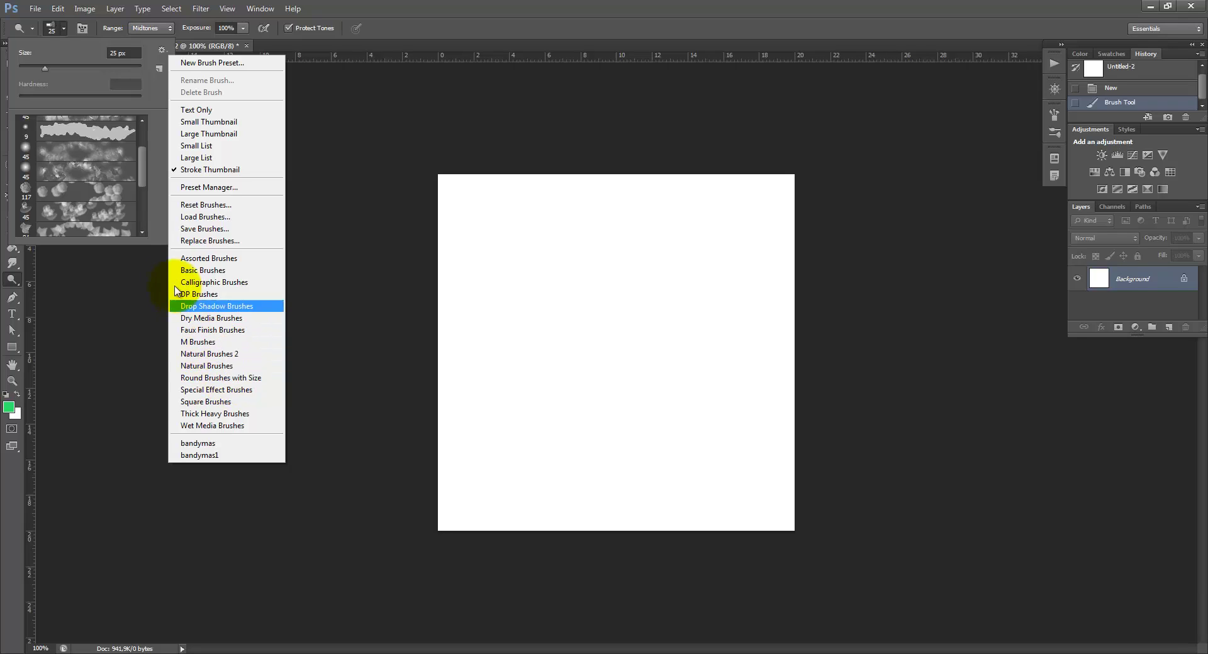
click(84, 30)
click(85, 29)
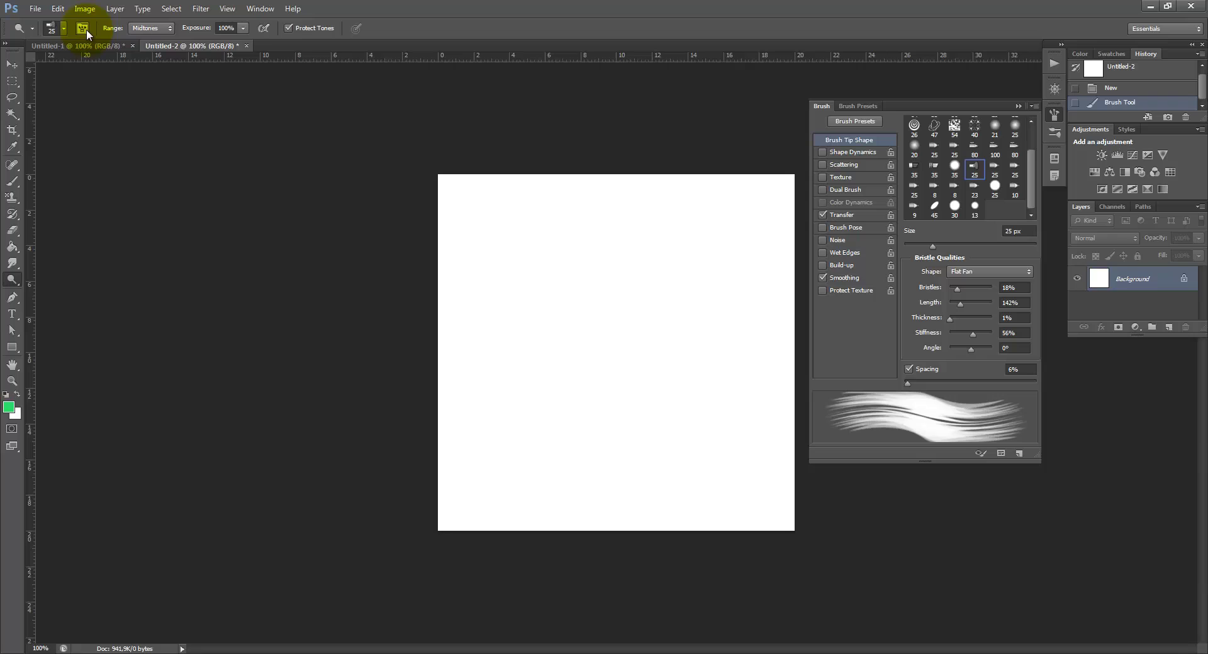
click(860, 107)
click(824, 106)
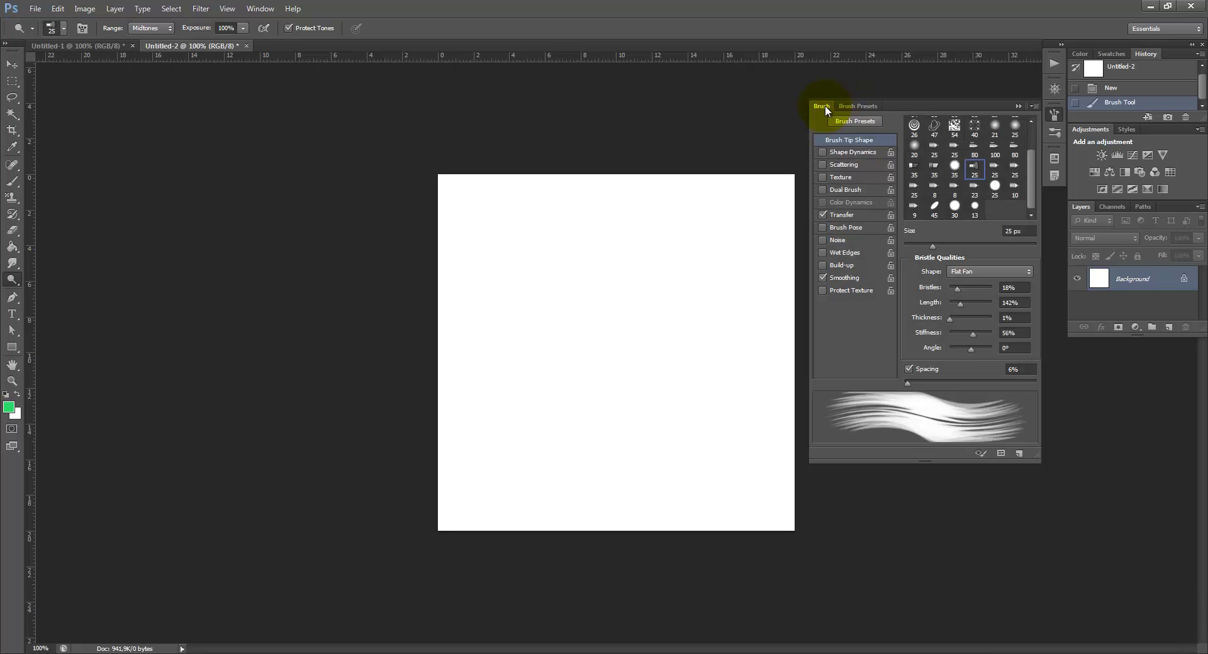
click(861, 107)
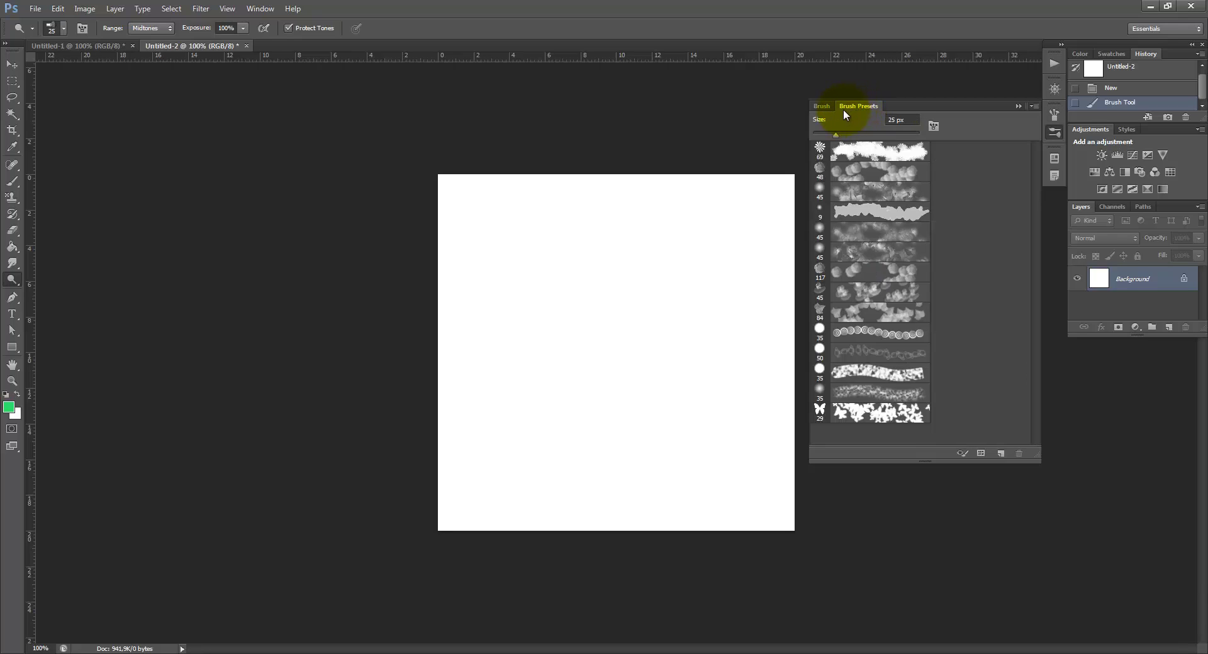
- Reset the brush presets, replacing the current brushes with the default set
click(1032, 107)
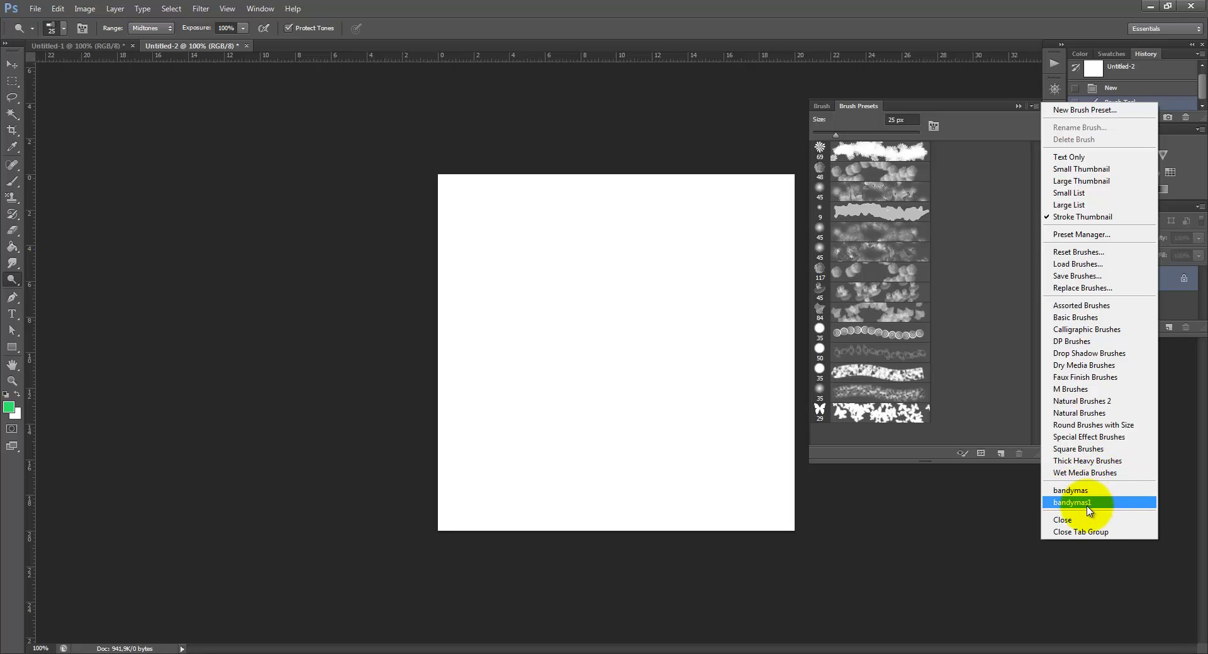
click(1080, 252)
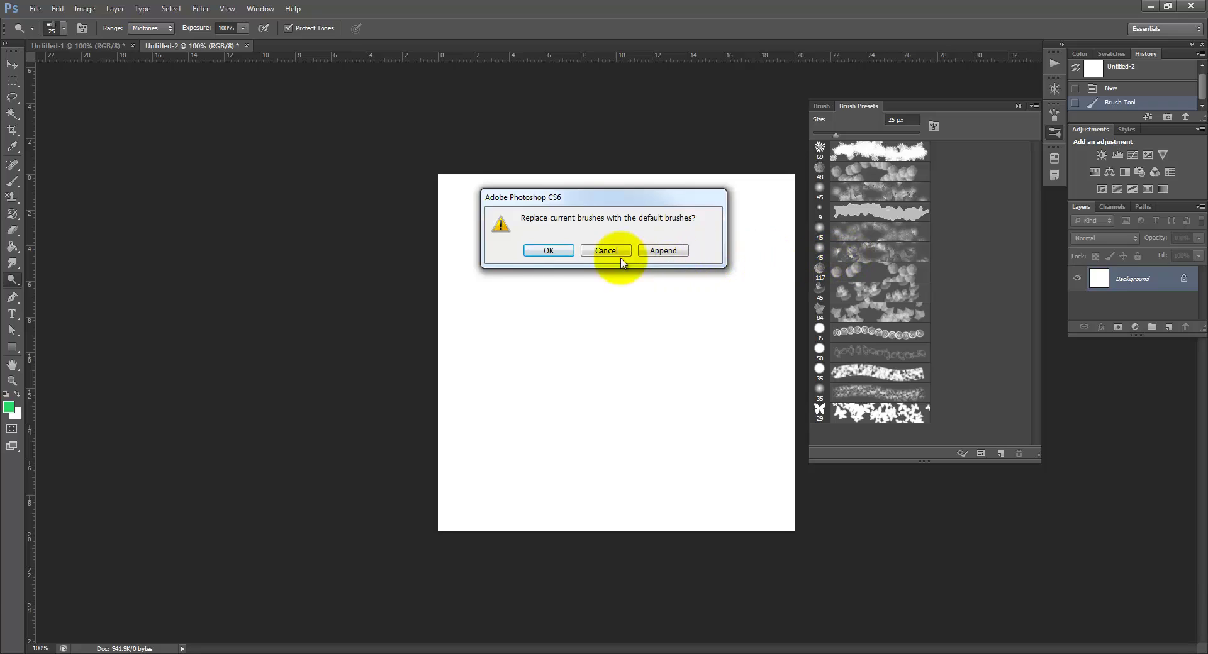
click(546, 256)
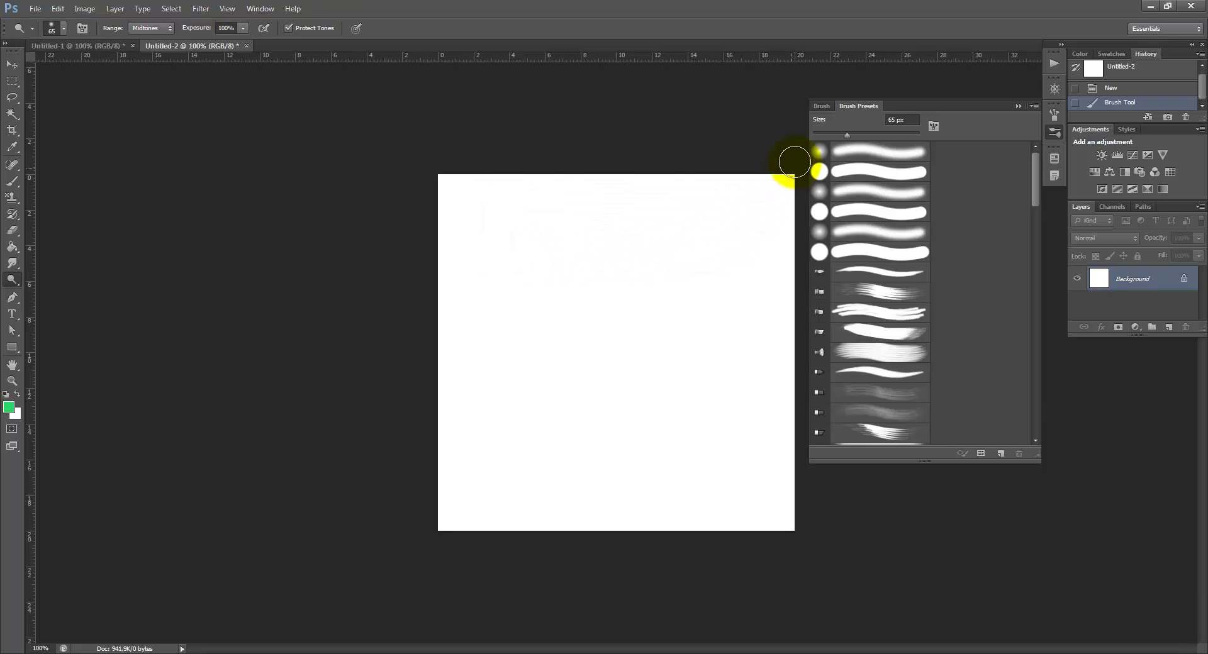
- Choose the 25 px Flat Fan bristle tip for the Dodge tool
click(822, 106)
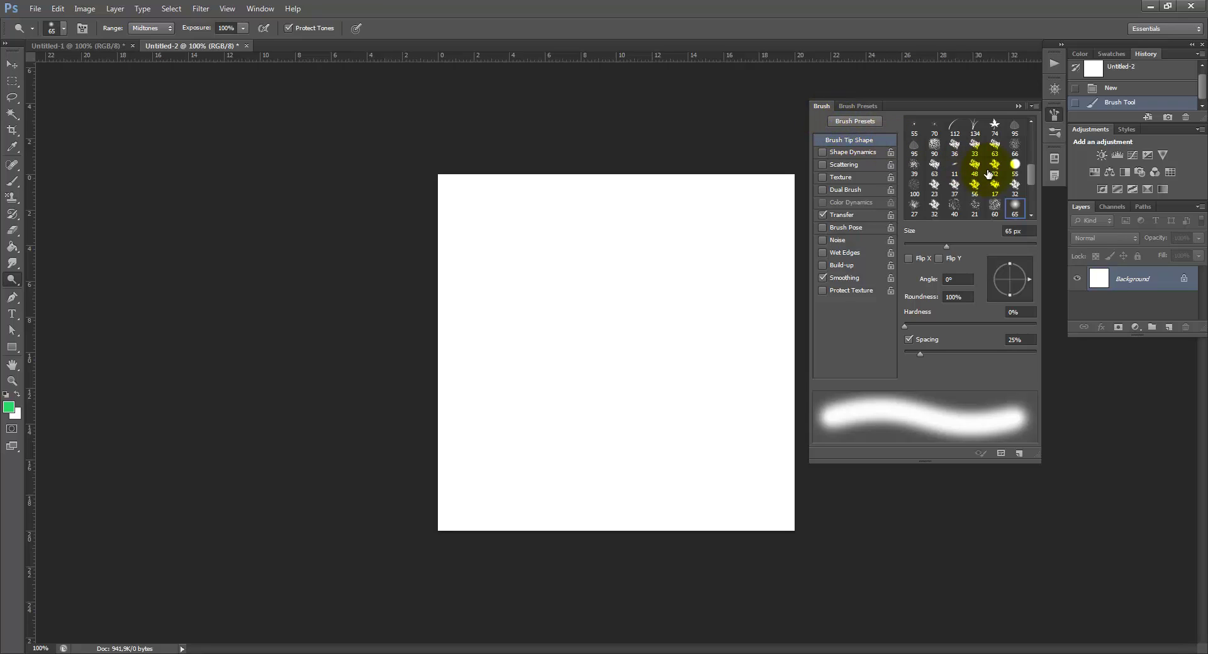
drag(1033, 175, 1036, 123)
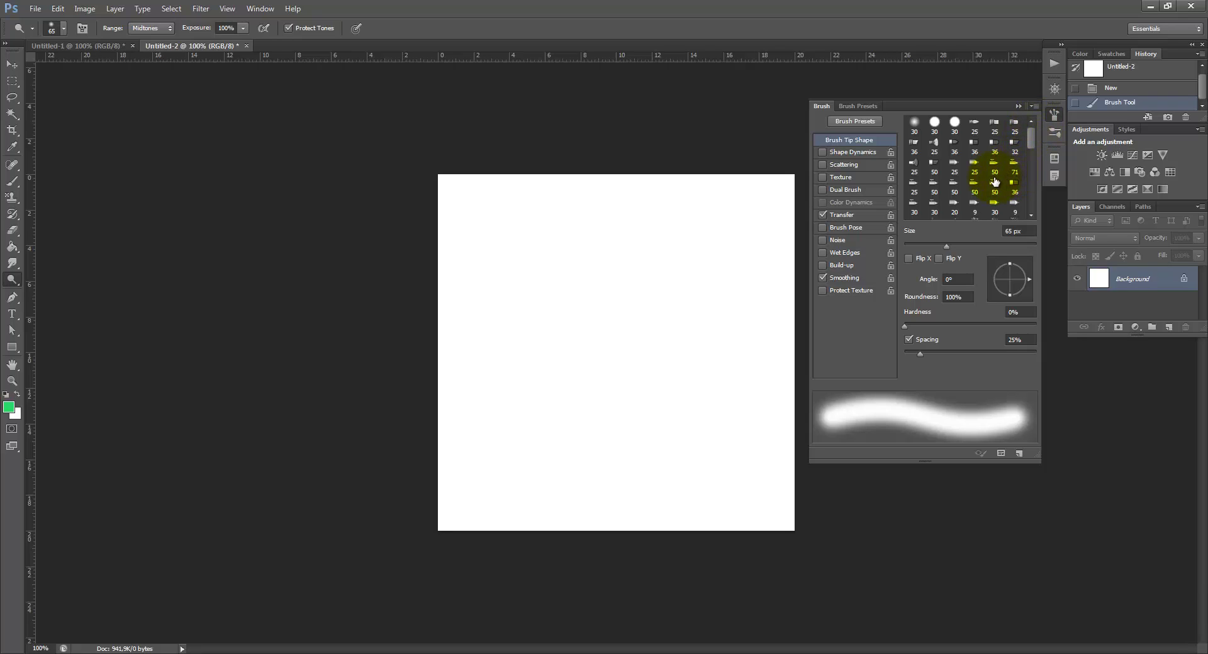
click(916, 167)
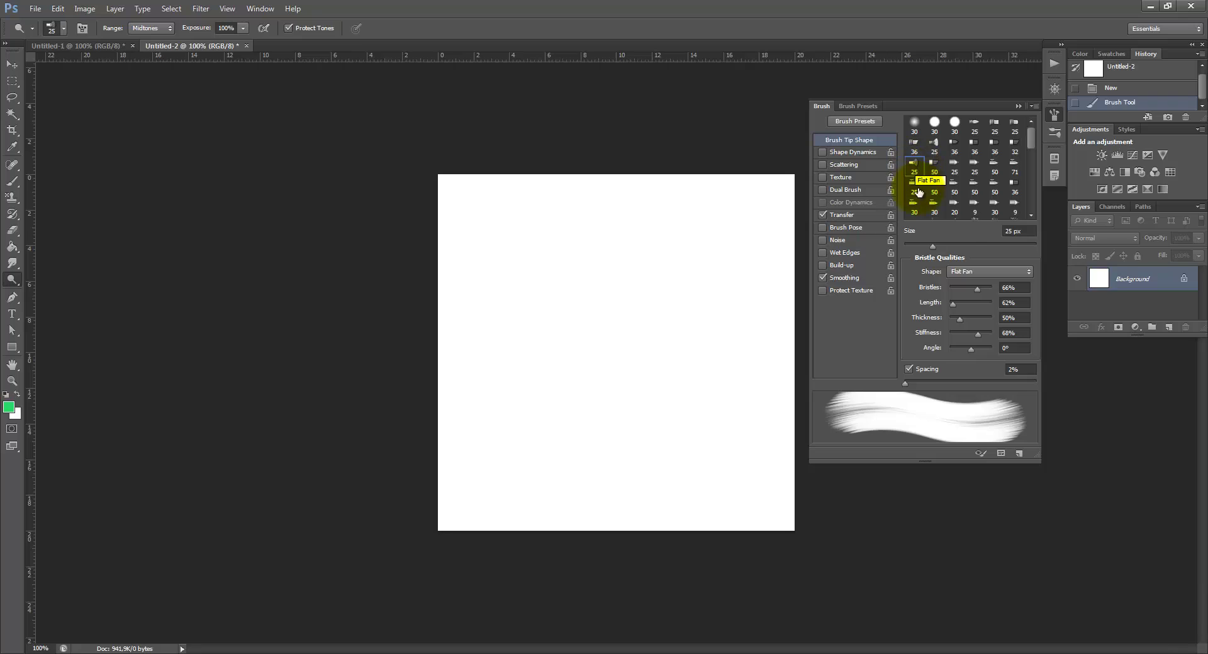
- Turn on the live bristle brush preview, cycling its viewing angles and testing the tip with a Dodge dab on the canvas
click(981, 454)
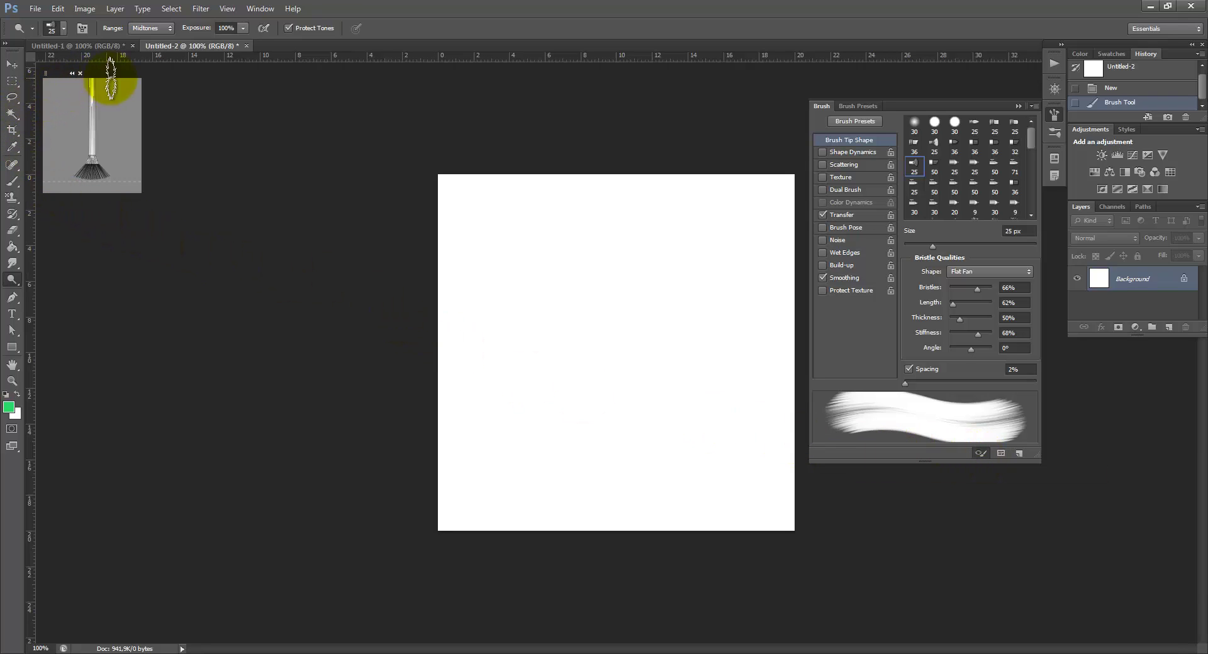
click(92, 176)
click(92, 178)
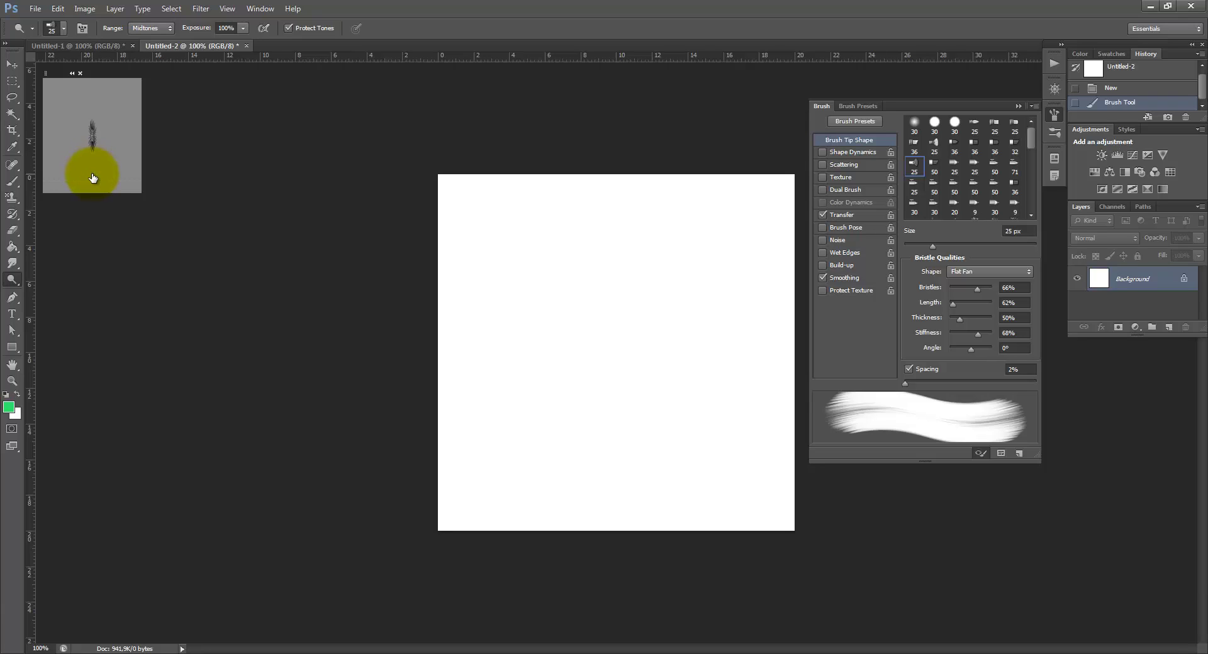
click(93, 178)
click(95, 172)
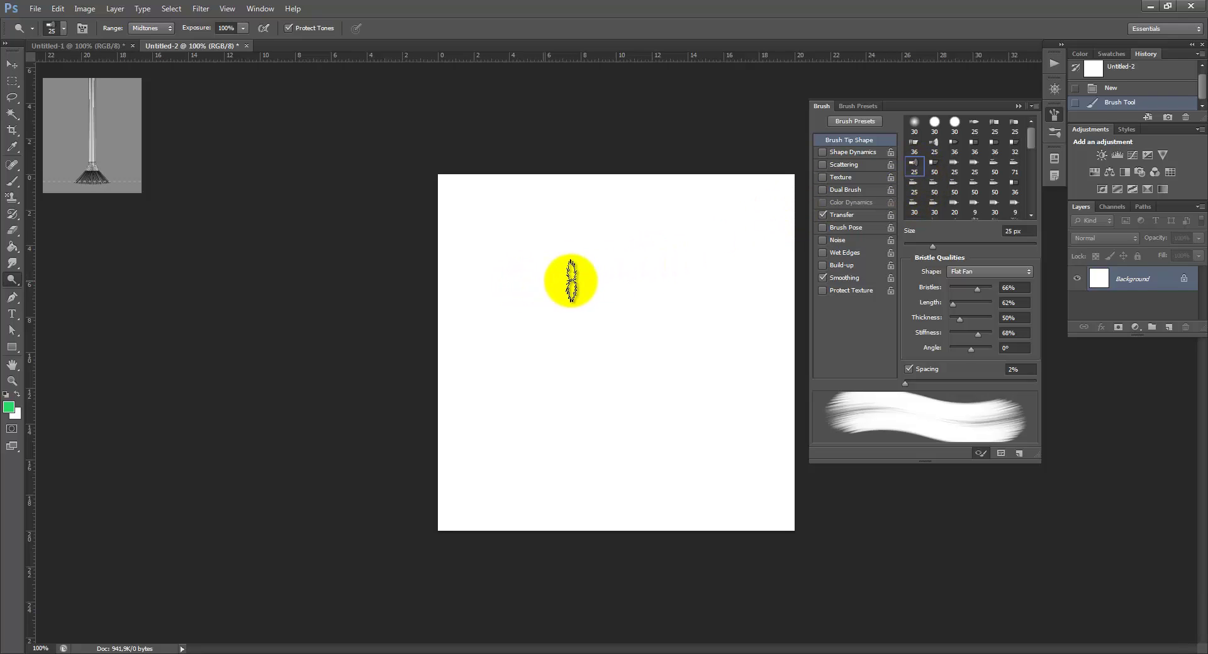
click(571, 280)
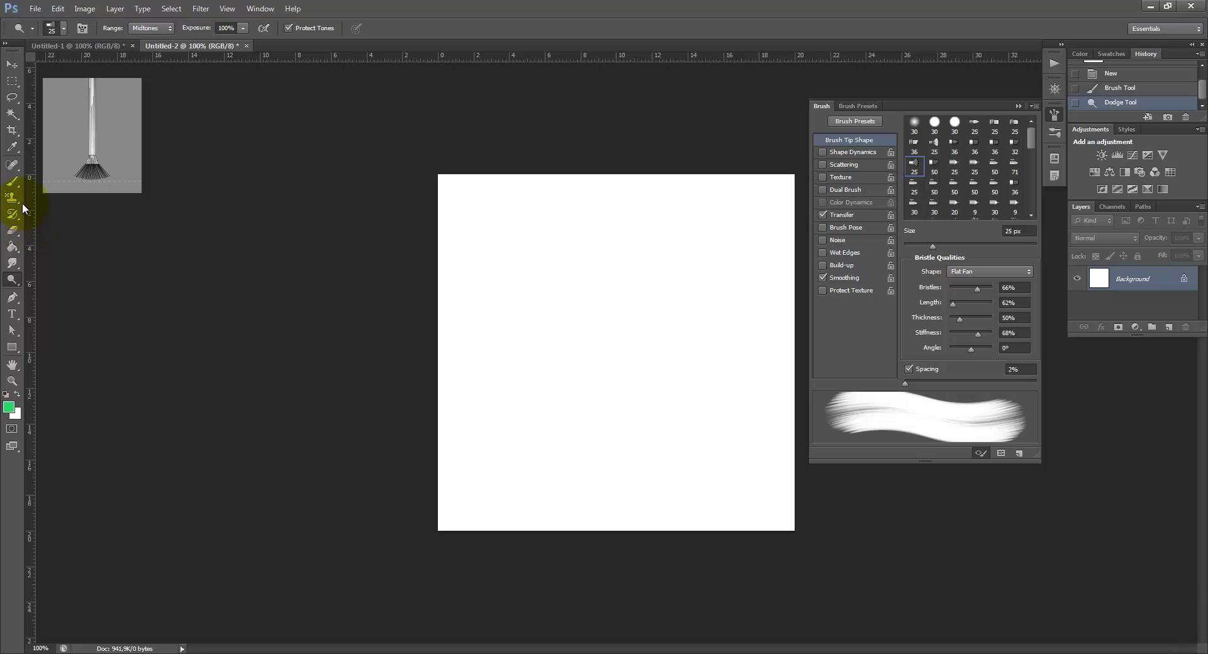
- Paint a scattered green stroke across the upper half of the canvas using the Brush tool's 25 px Round Fan tip
click(18, 186)
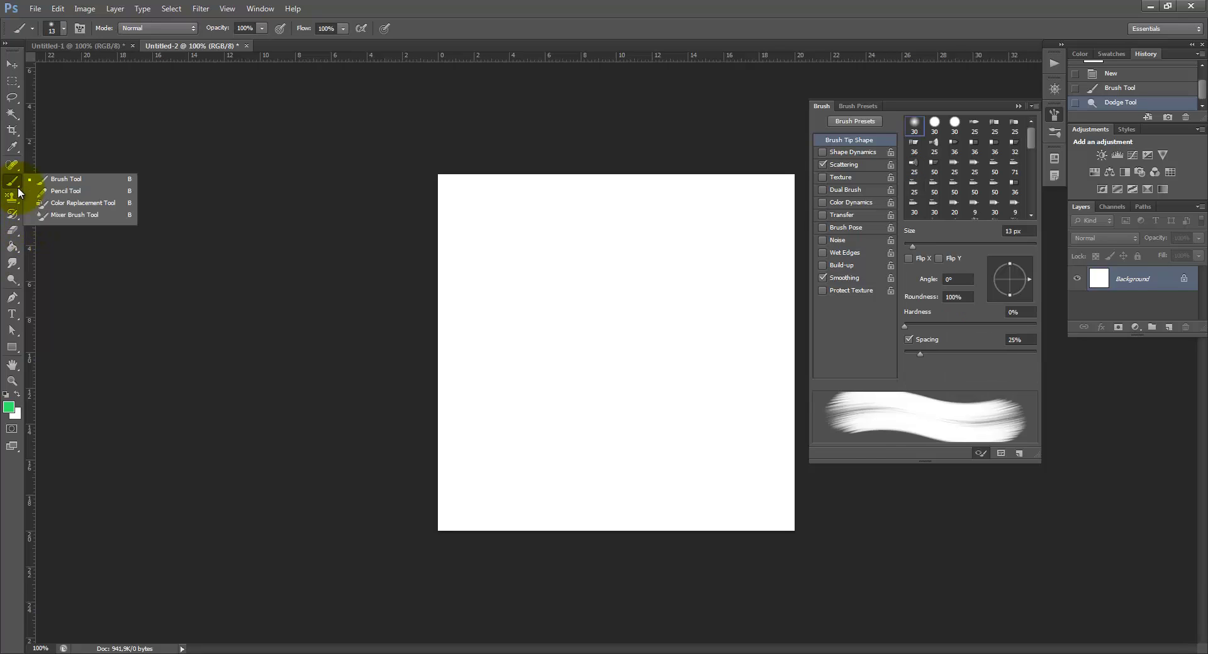
click(58, 183)
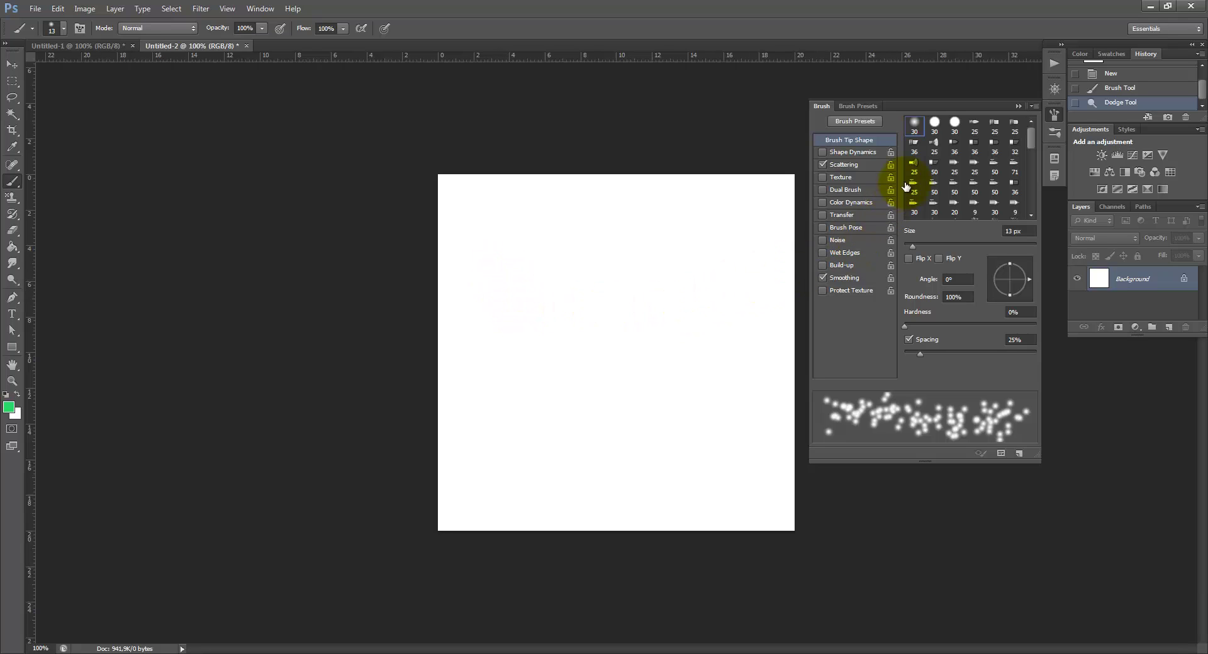
click(935, 153)
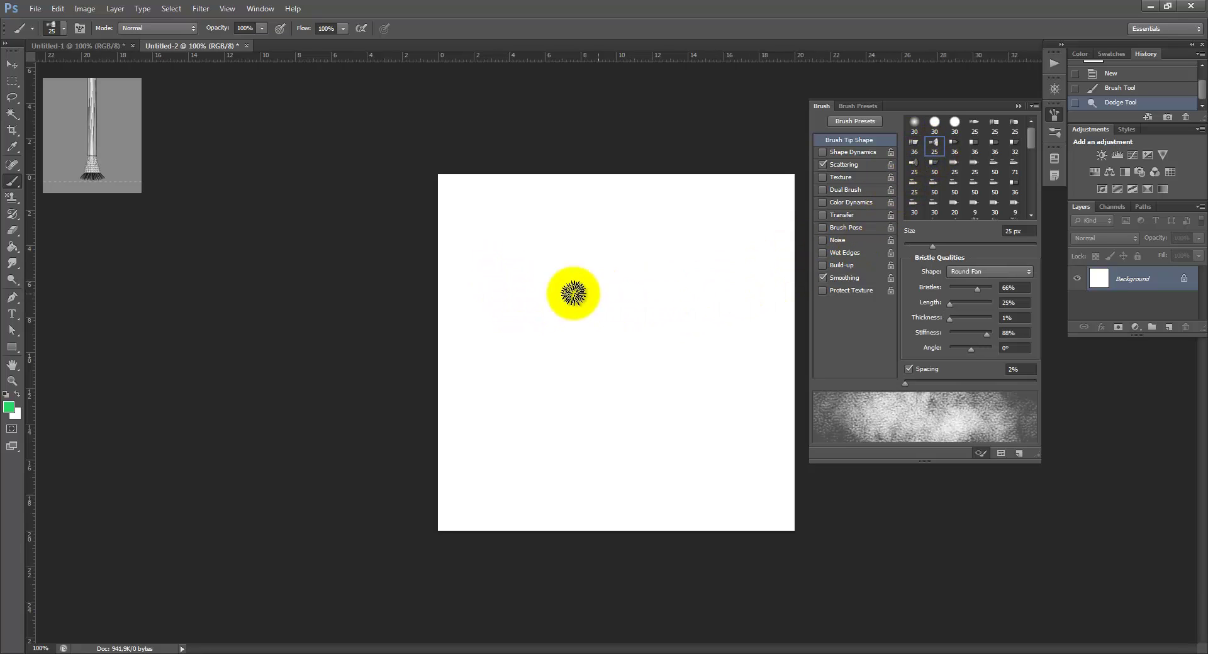
mouse_move(575, 292)
mouse_down()
mouse_move(513, 296)
mouse_move(617, 289)
mouse_move(651, 300)
mouse_up()
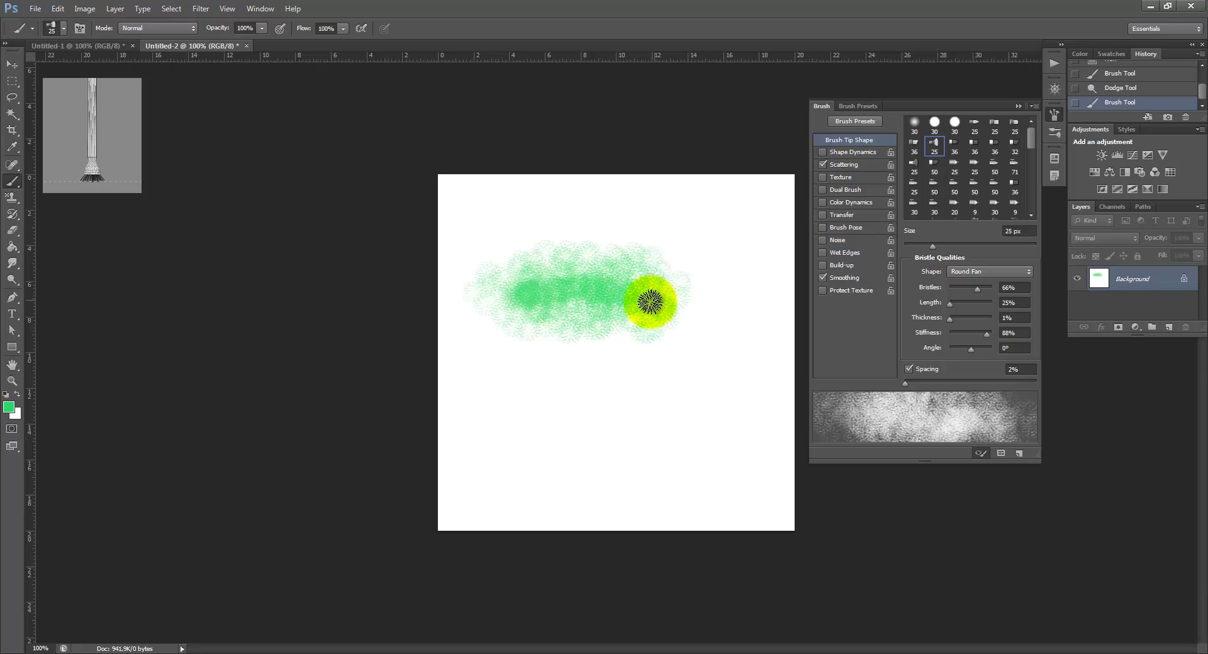
- Paint a second scattered green stroke across the lower half, and two more near the upper edge and lower half using the 25 px Flat Fan tip
mouse_move(560, 384)
mouse_down()
mouse_move(529, 410)
mouse_move(658, 431)
mouse_up()
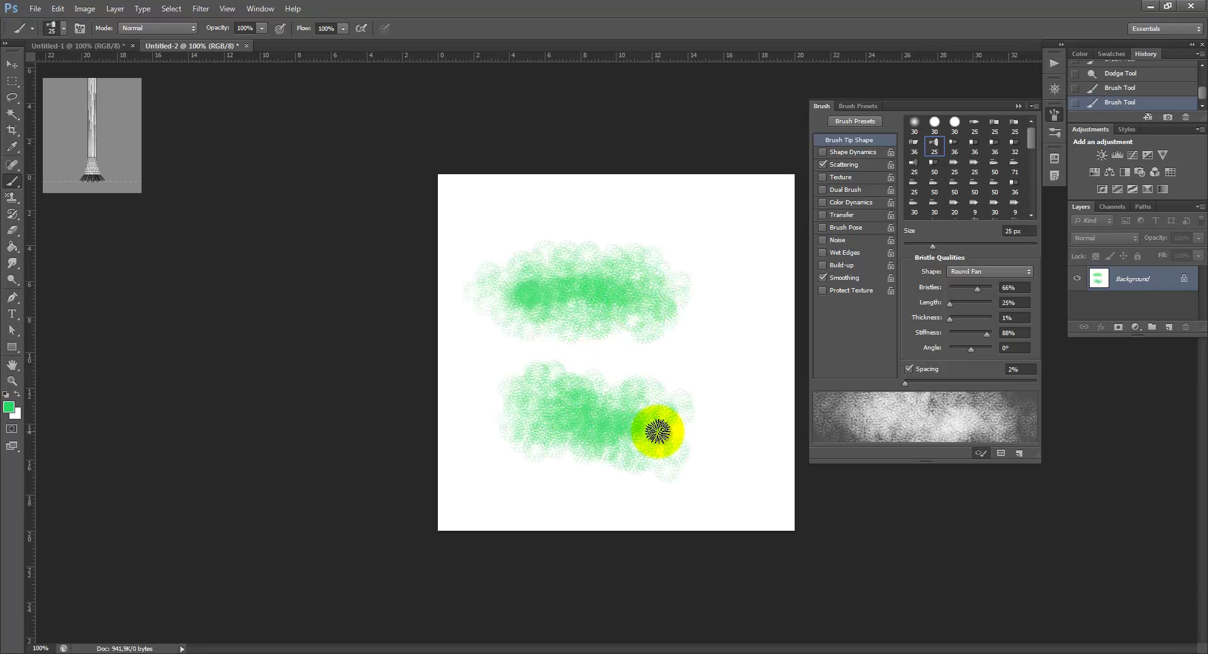
click(914, 166)
drag(528, 229, 692, 217)
mouse_move(575, 385)
mouse_down()
mouse_move(678, 394)
mouse_move(636, 394)
mouse_up()
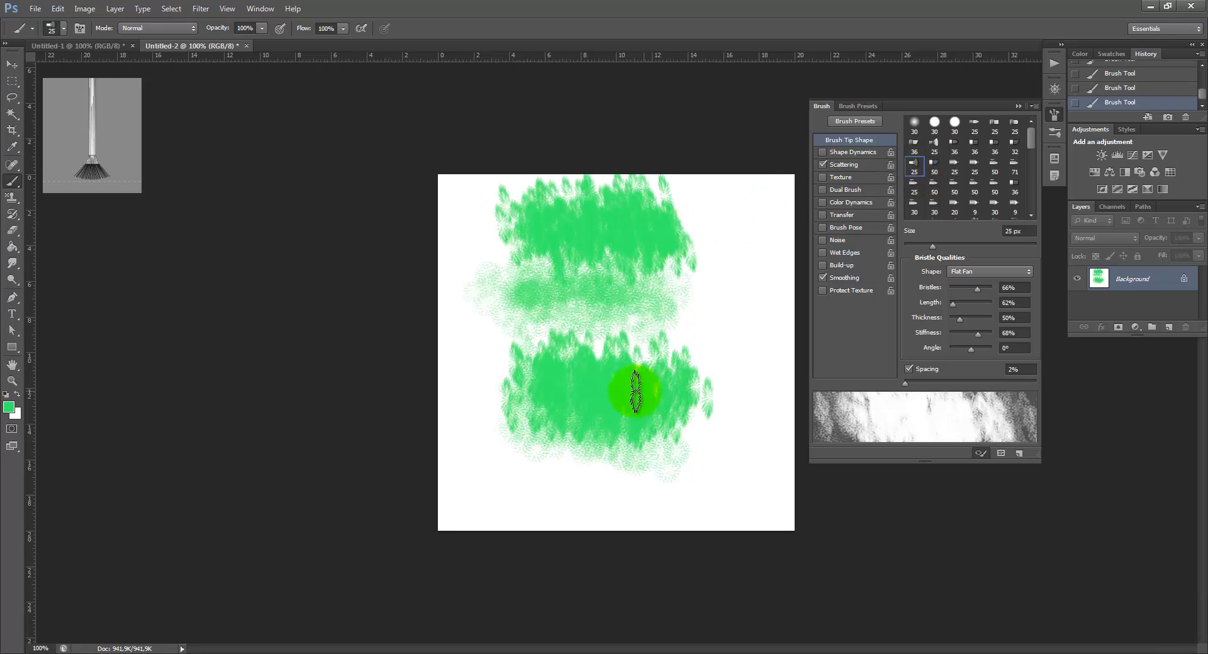
- Set the foreground color to red da4a58 and paint a broad scattered stroke across the middle of the canvas
click(9, 409)
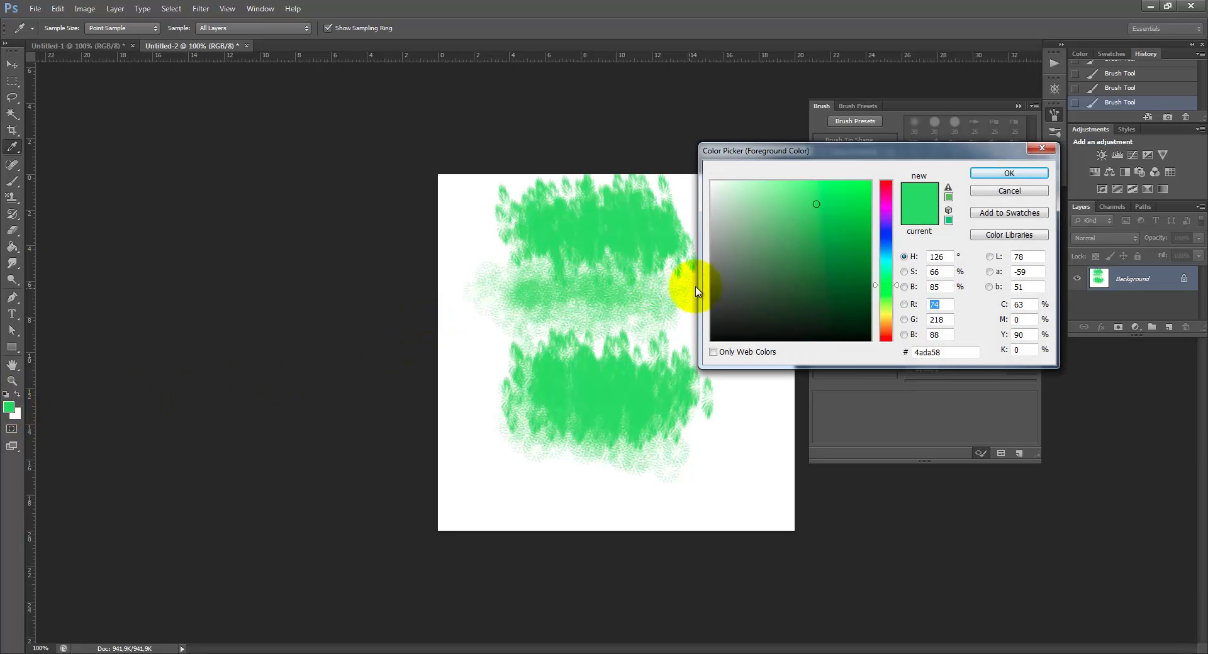
click(886, 183)
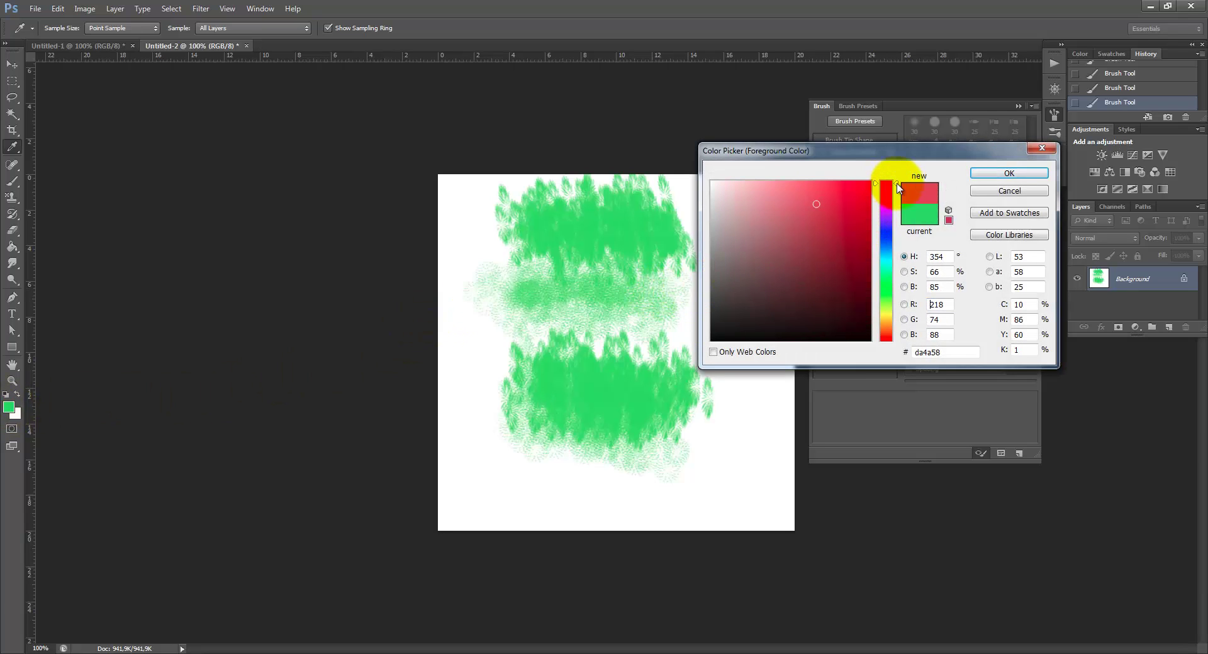
click(993, 179)
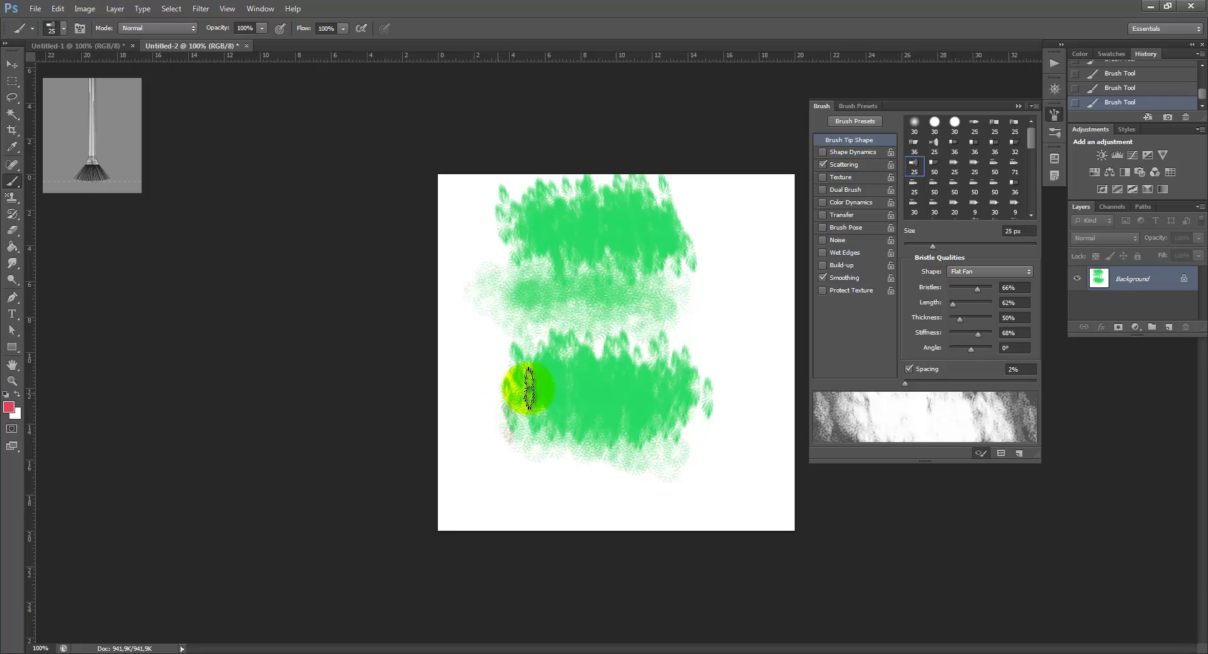
mouse_move(528, 388)
mouse_down()
mouse_move(610, 364)
mouse_move(701, 364)
mouse_up()
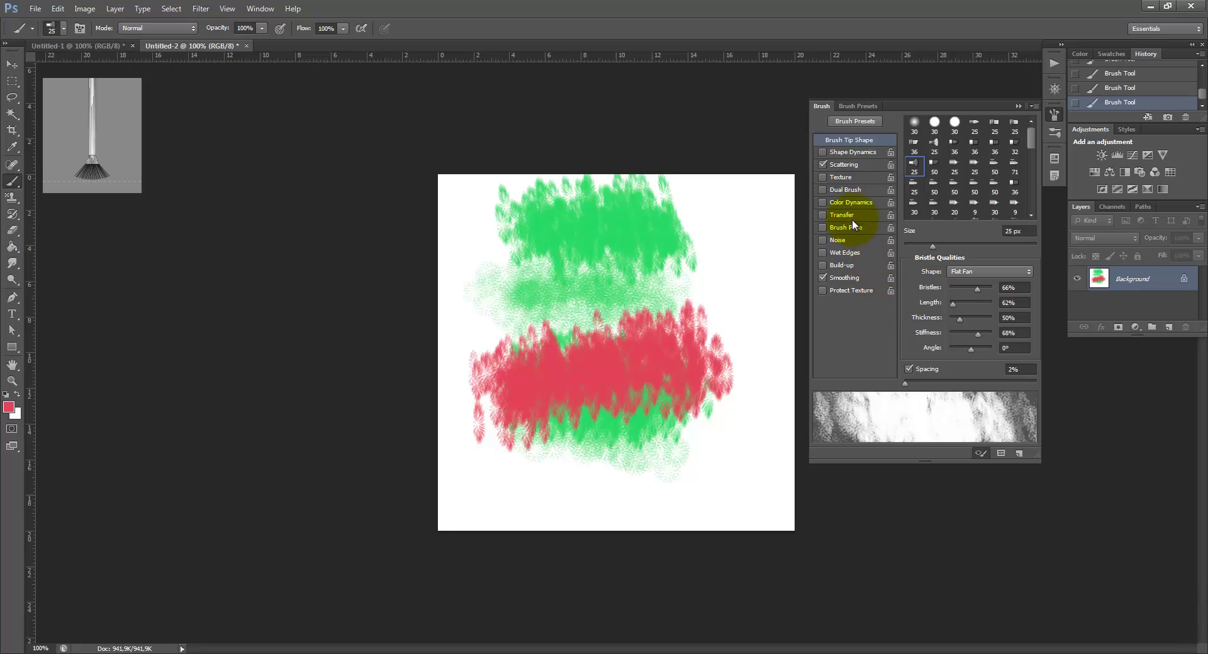
- Enable Texture for the brush with Brightness -57 and Contrast -25, and paint a textured red stroke along the canvas's lower edge
click(843, 178)
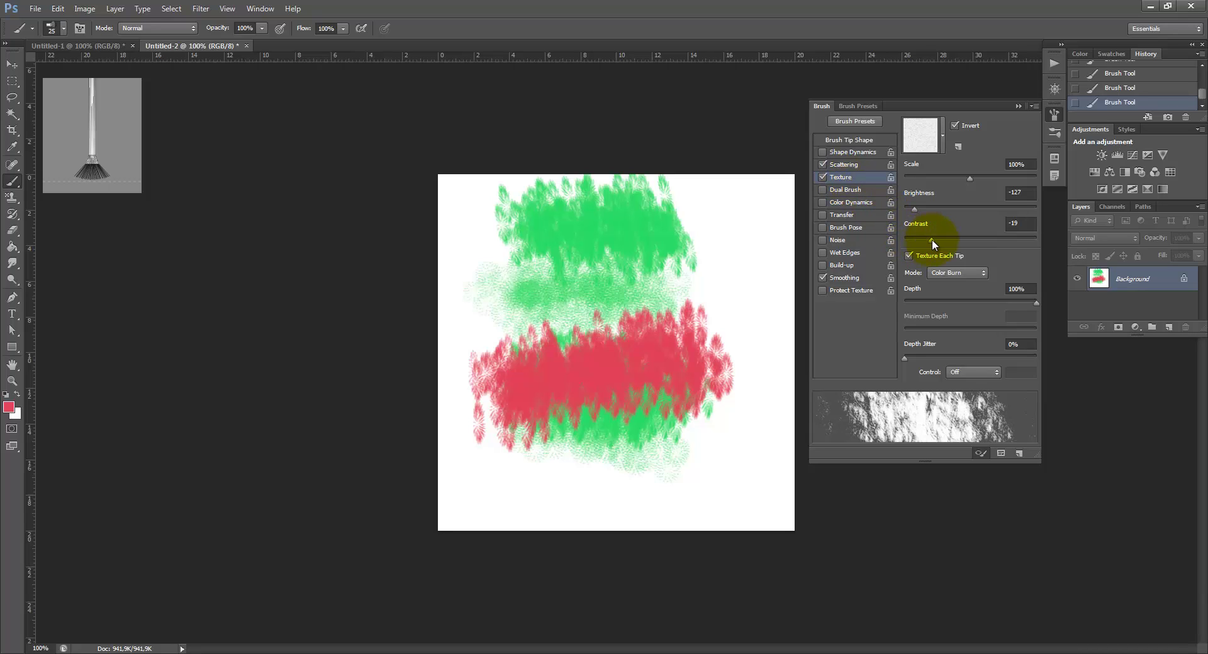
drag(933, 240, 946, 210)
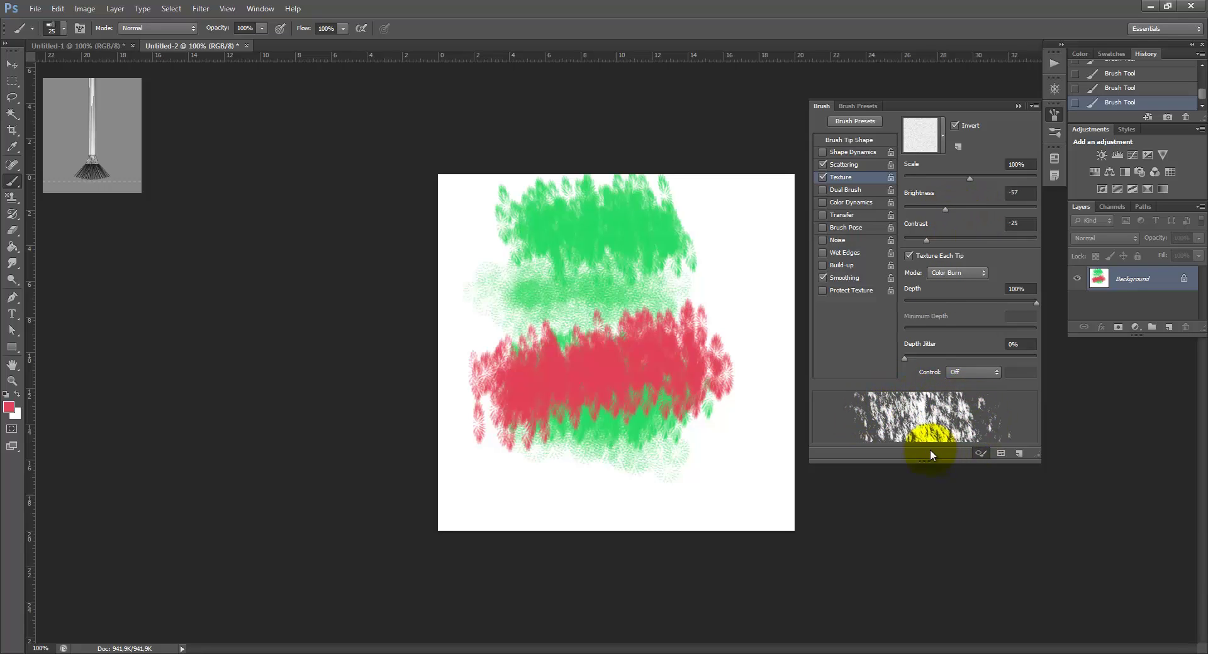
drag(507, 479, 686, 478)
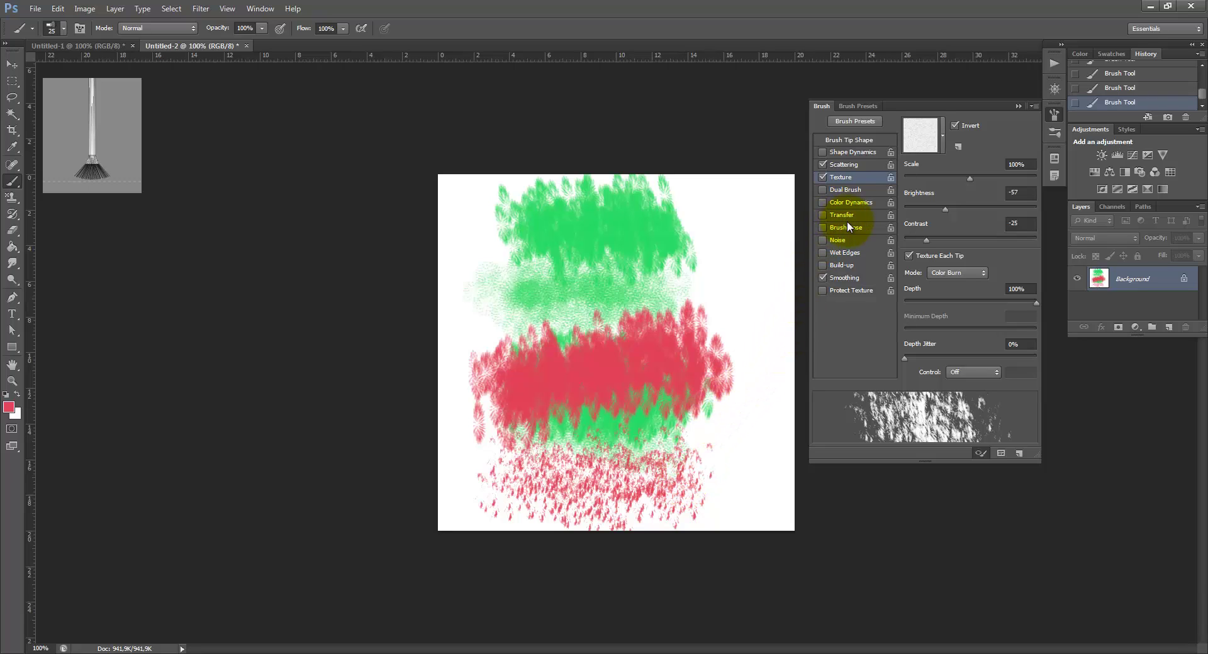
- Try the Color Dynamics, Build-up and Wet Edges brush options, switching each one off again
click(851, 202)
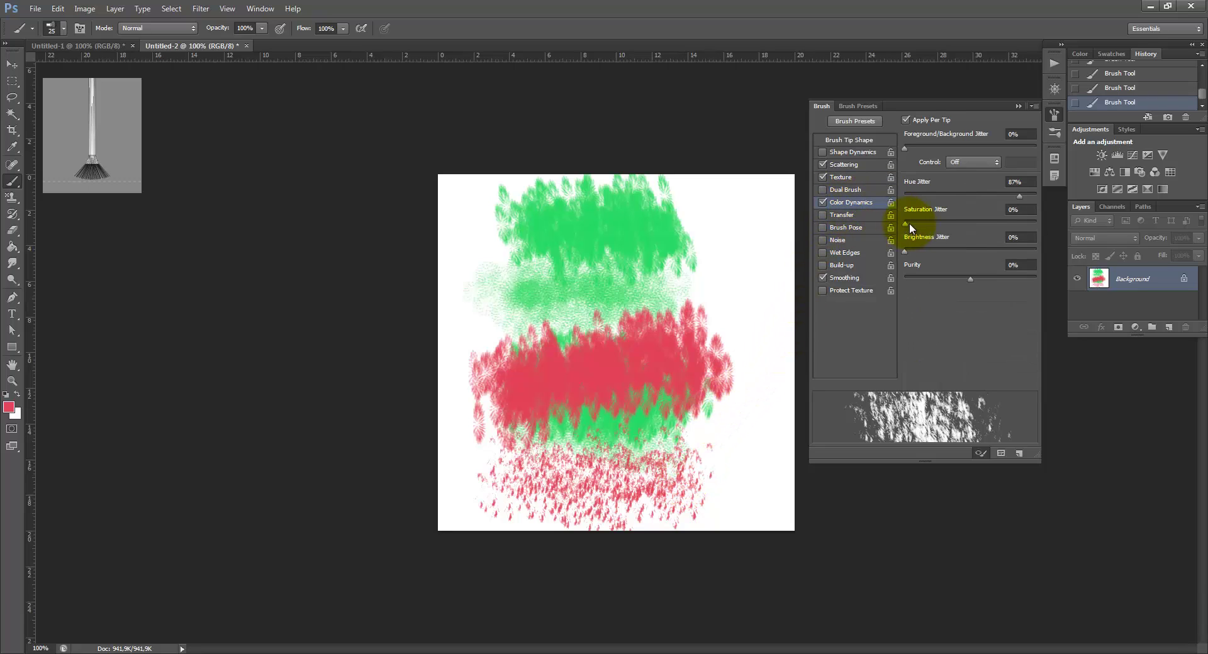
mouse_move(906, 224)
mouse_down()
mouse_move(971, 225)
mouse_move(908, 225)
mouse_up()
click(823, 202)
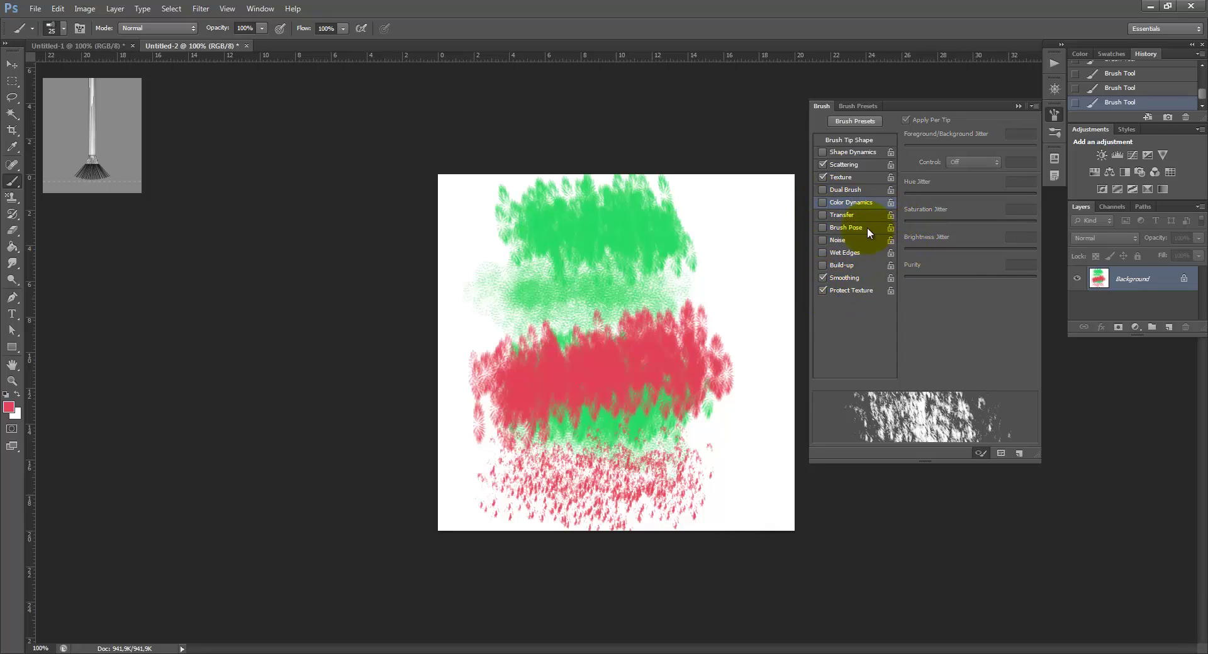
click(836, 265)
click(837, 266)
click(837, 254)
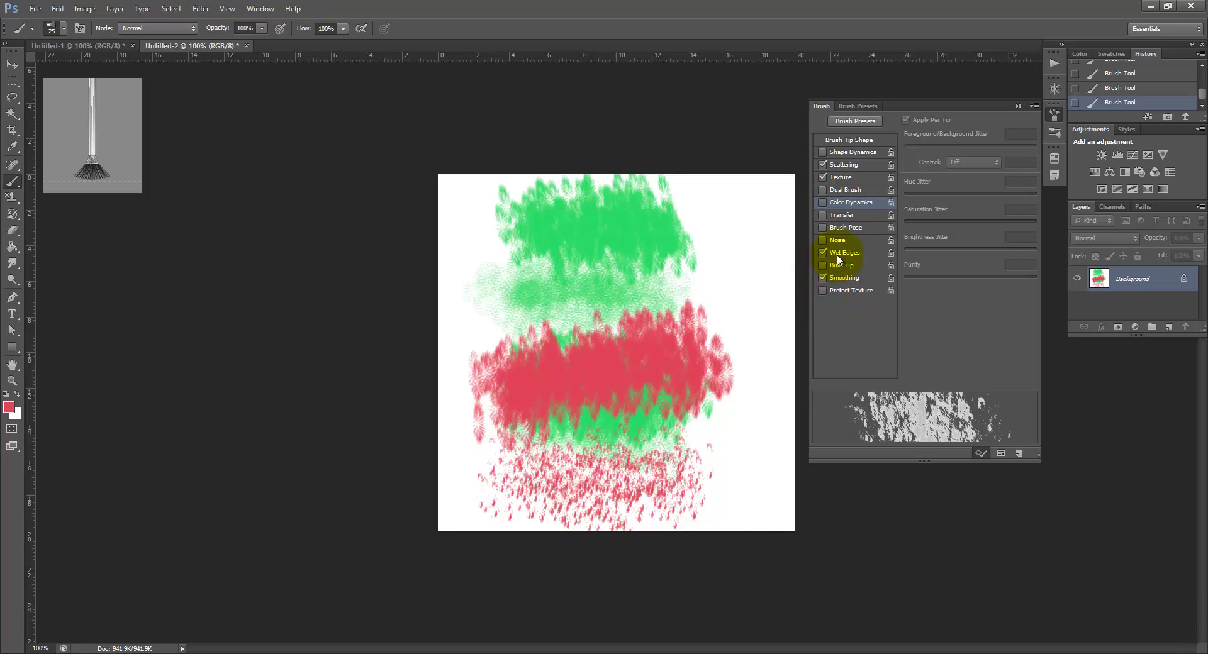
click(837, 253)
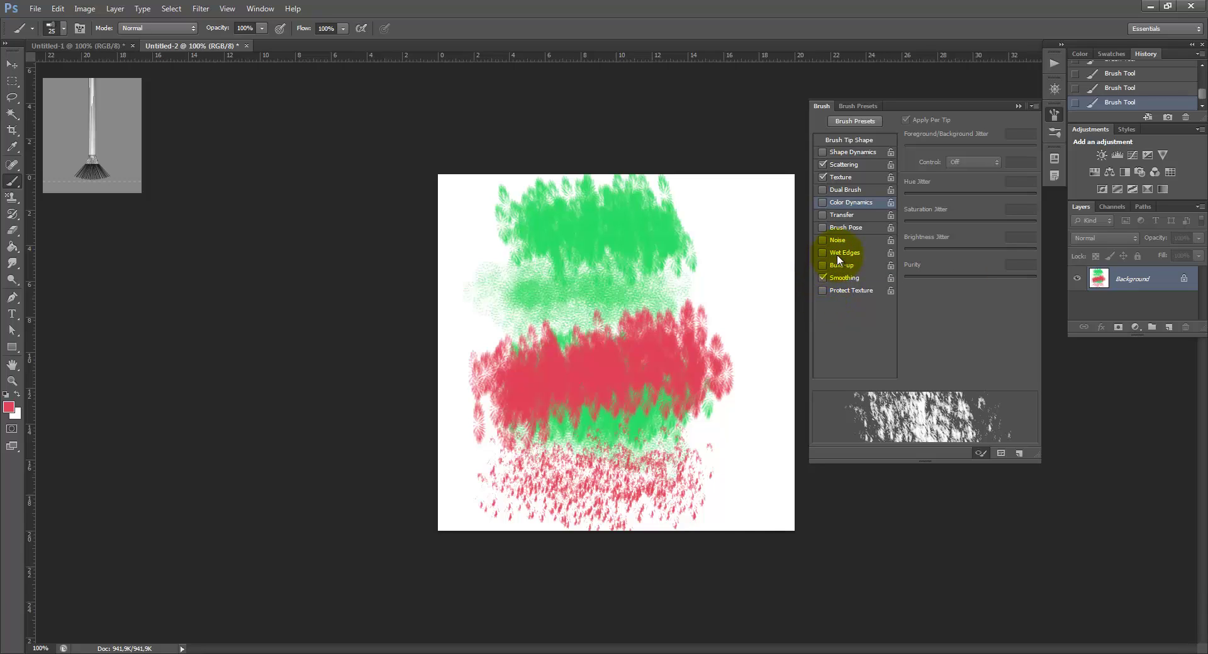
- Try the Scattering count settings, turn Scattering off for the brush and enable Shape Dynamics
click(848, 165)
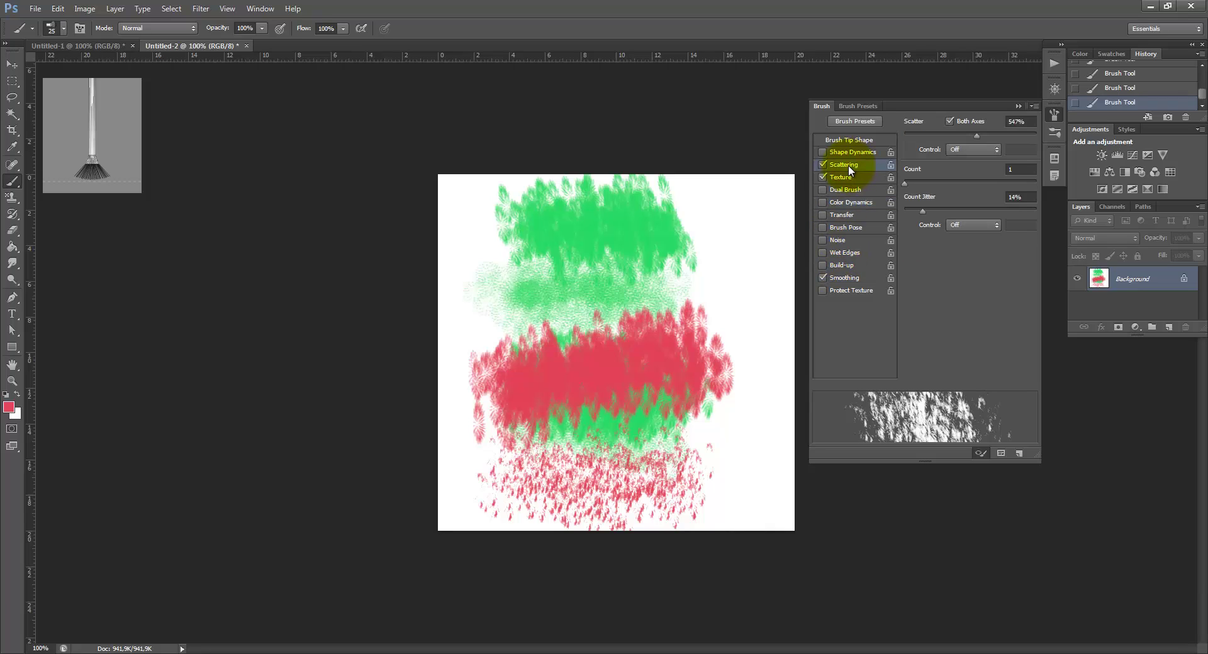
mouse_move(904, 182)
mouse_down()
mouse_move(943, 185)
mouse_move(910, 190)
mouse_move(979, 212)
mouse_move(915, 213)
mouse_up()
click(825, 165)
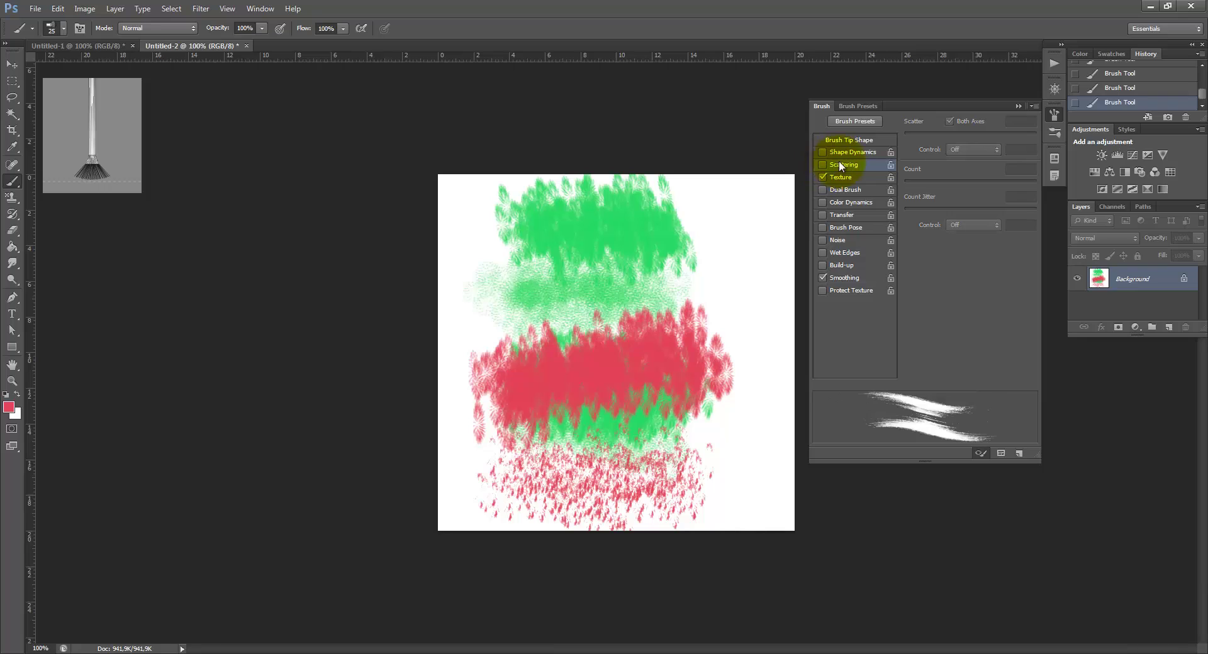
click(846, 153)
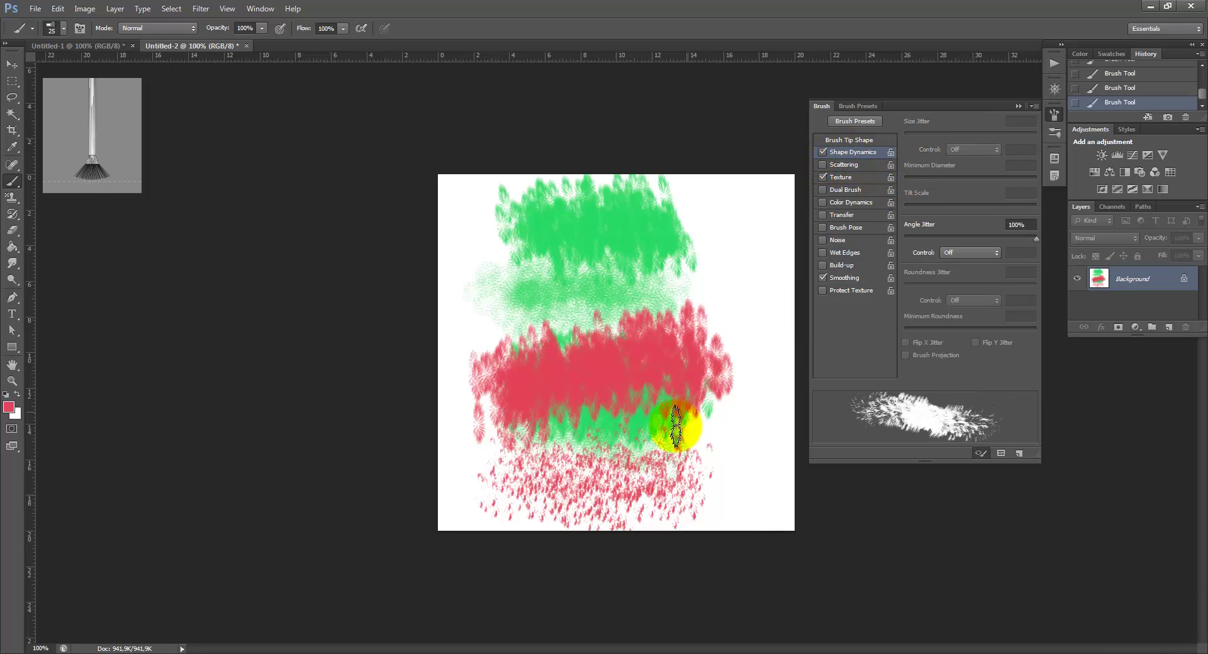
- Paint six short red angle-jittered strokes down the canvas's right side and across the green areas in the upper half
mouse_move(750, 288)
mouse_down()
mouse_move(754, 371)
mouse_move(740, 407)
mouse_move(715, 425)
mouse_up()
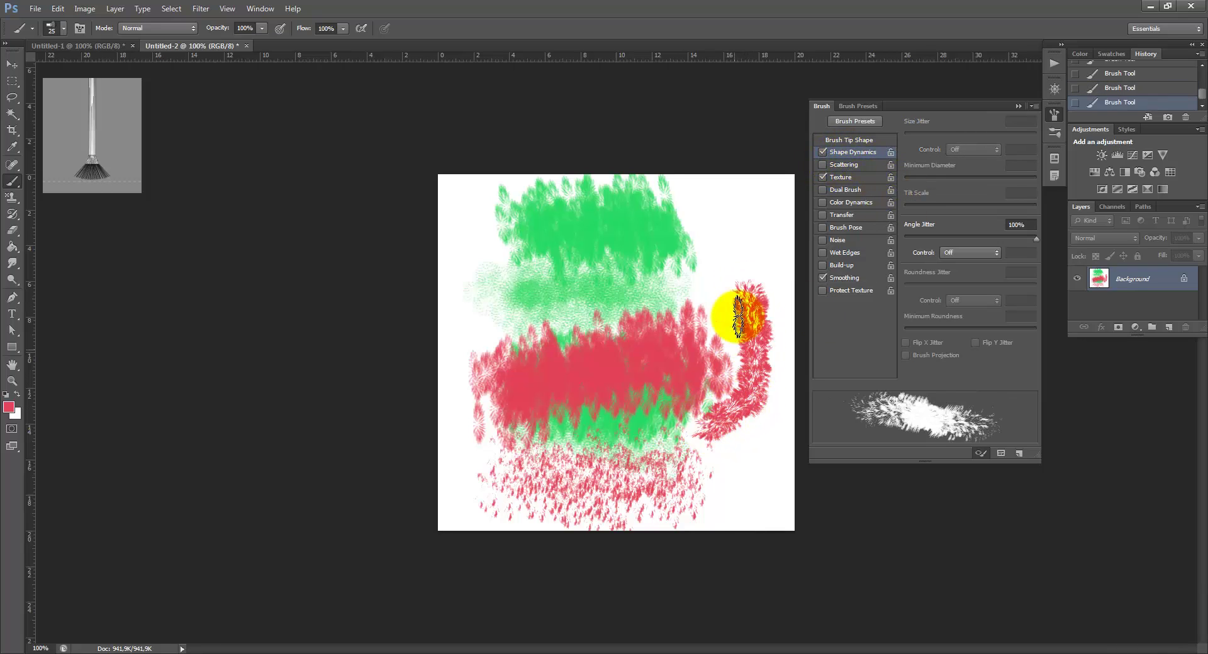
drag(753, 237, 709, 280)
mouse_move(774, 446)
mouse_down()
mouse_move(753, 470)
mouse_move(685, 485)
mouse_up()
drag(742, 196, 614, 216)
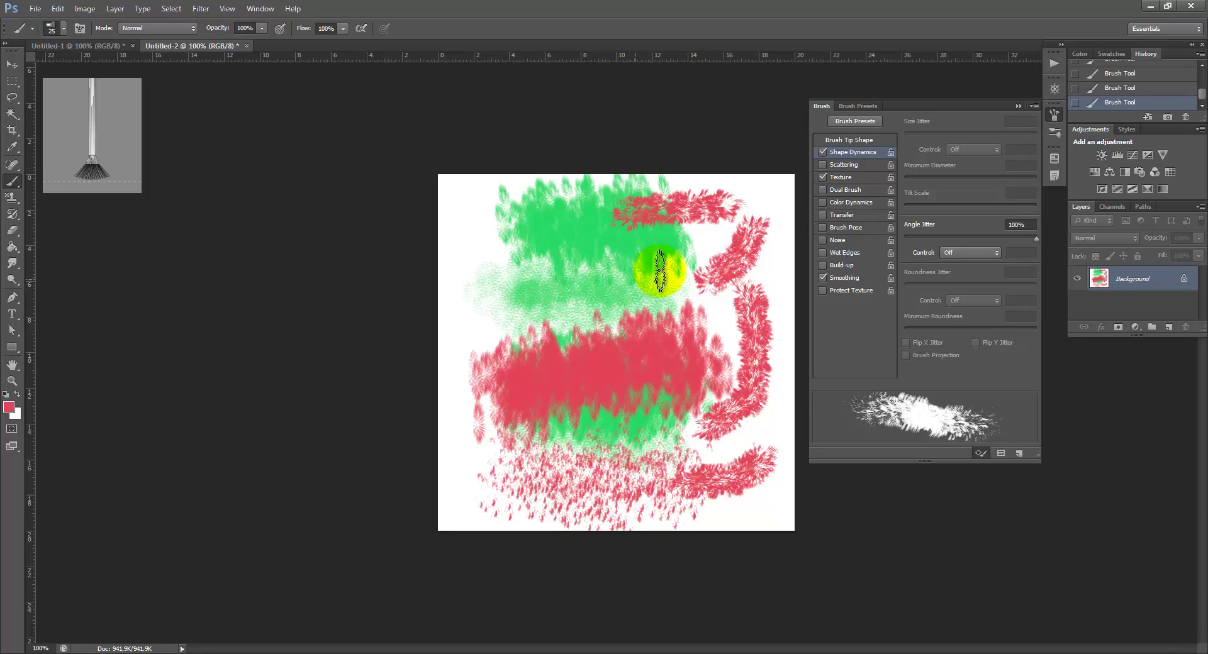
mouse_move(659, 271)
mouse_down()
mouse_move(568, 278)
mouse_move(530, 310)
mouse_up()
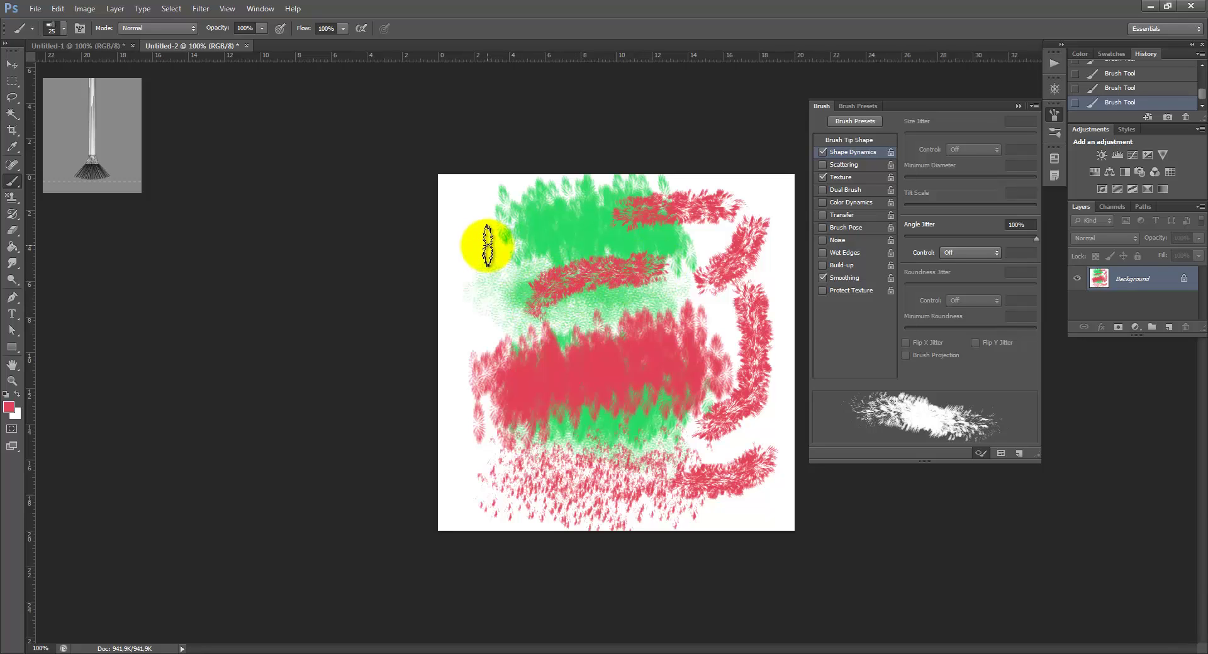
mouse_move(488, 245)
mouse_down()
mouse_move(533, 220)
mouse_move(574, 232)
mouse_up()
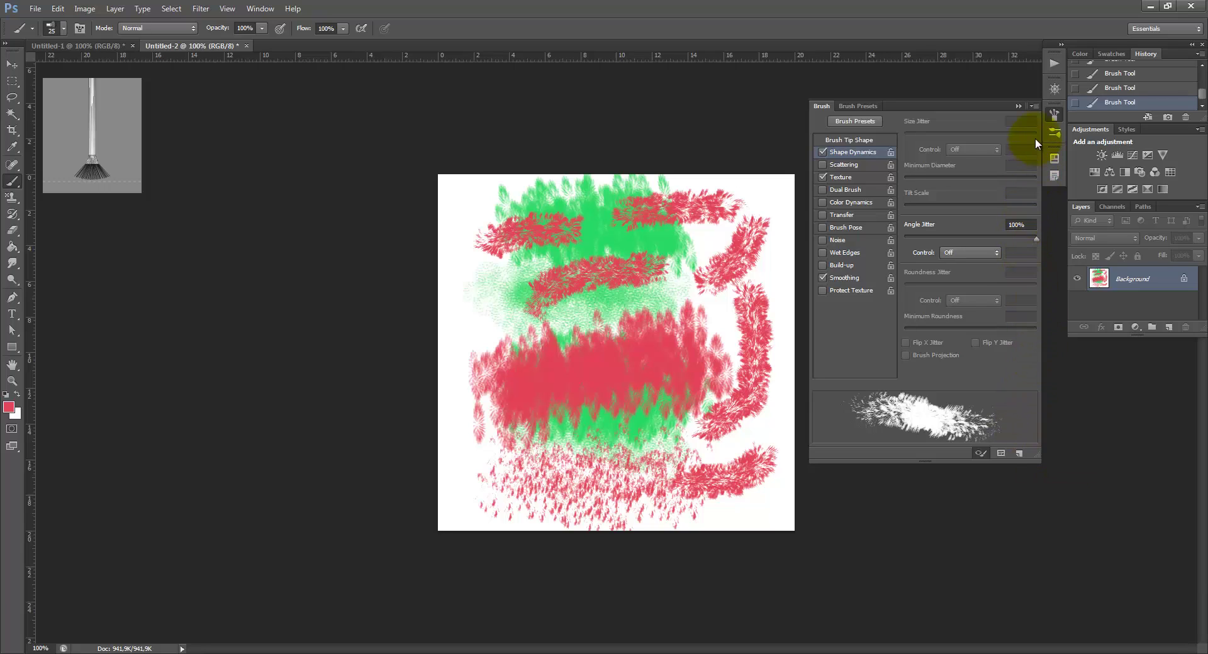
- Save the current brush as a new preset named 1010 with its size captured, and select it in the preset list
click(1032, 107)
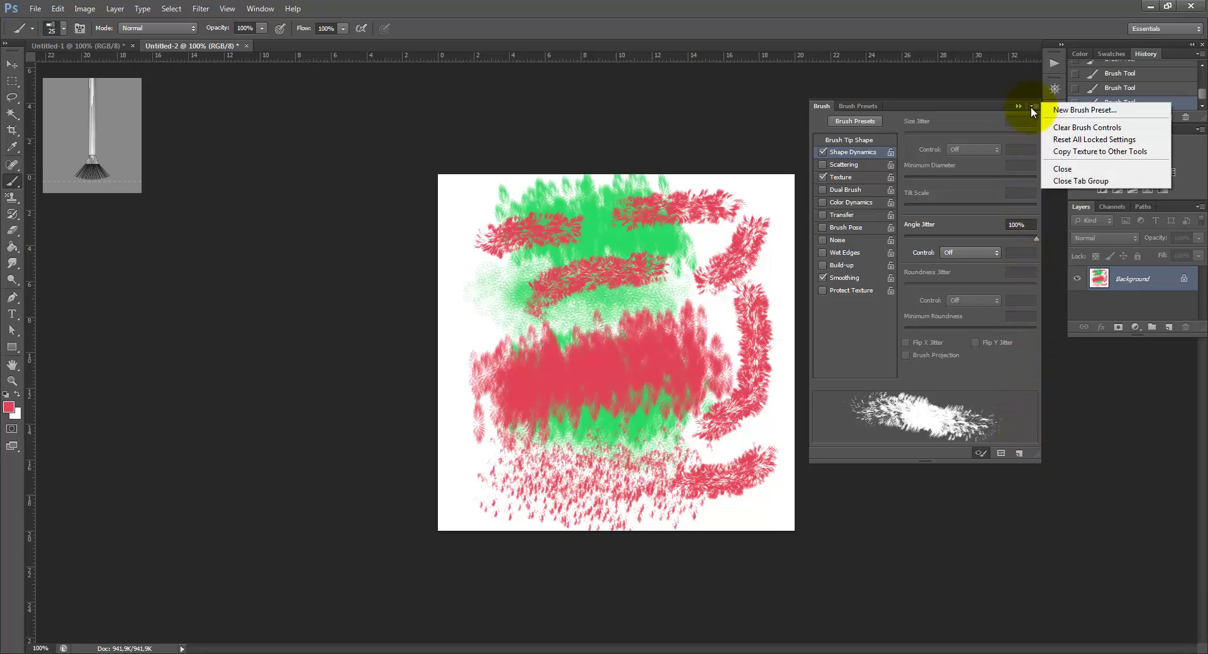
click(867, 106)
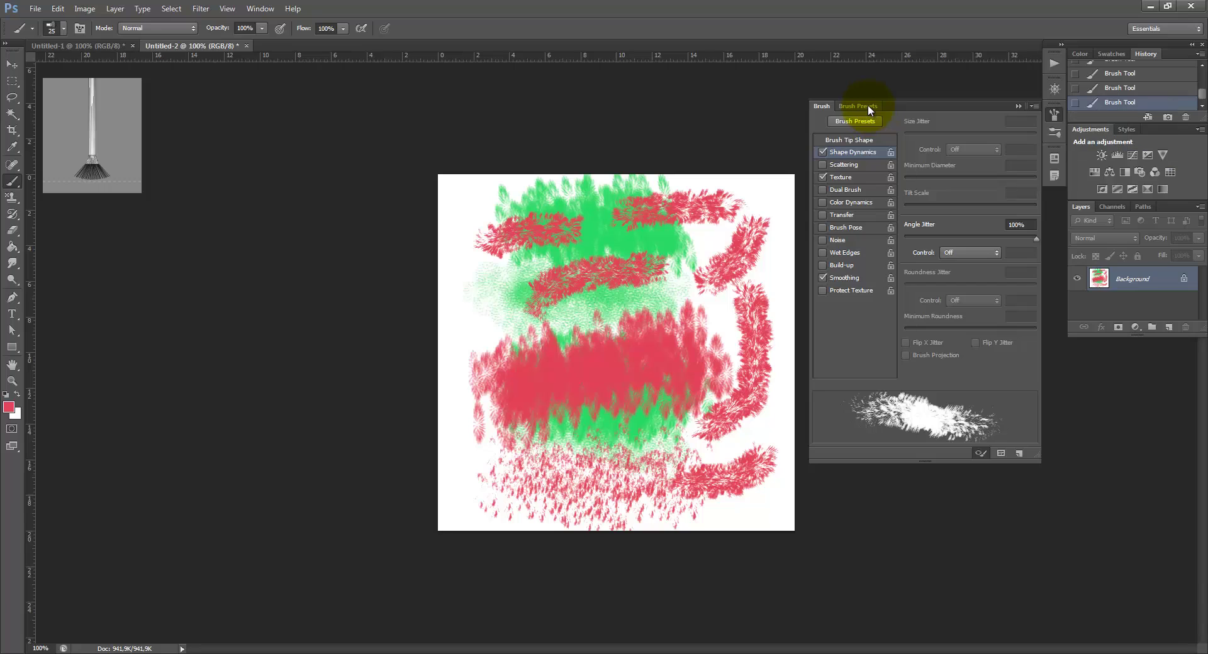
click(866, 106)
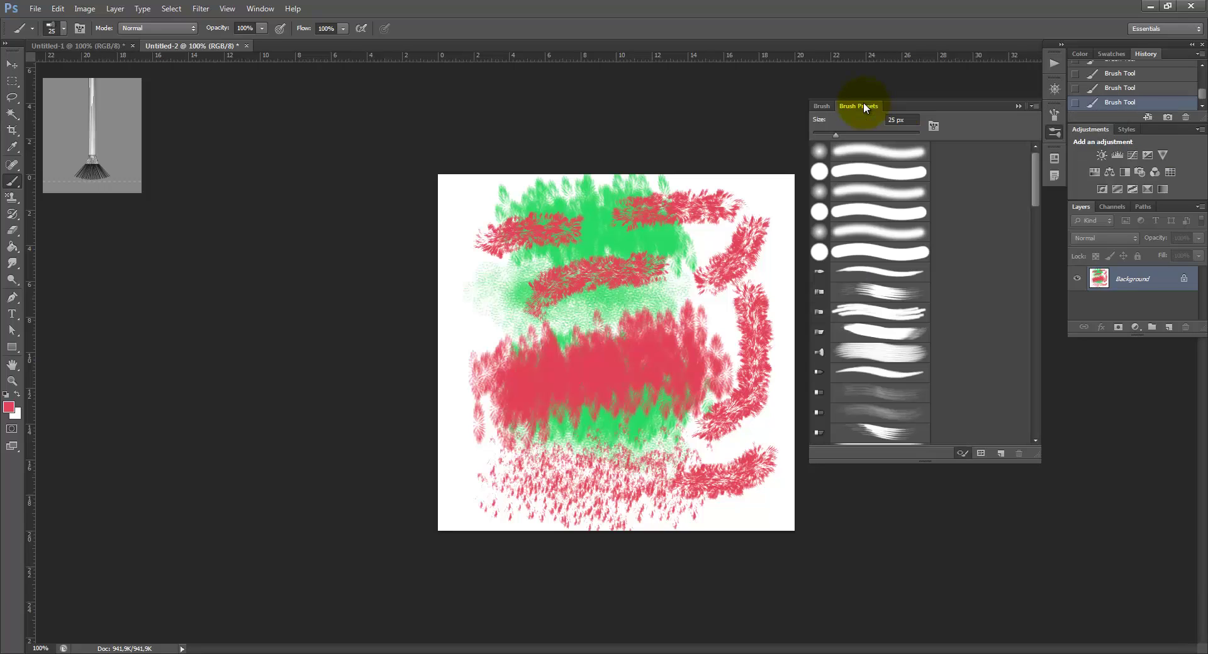
click(1032, 107)
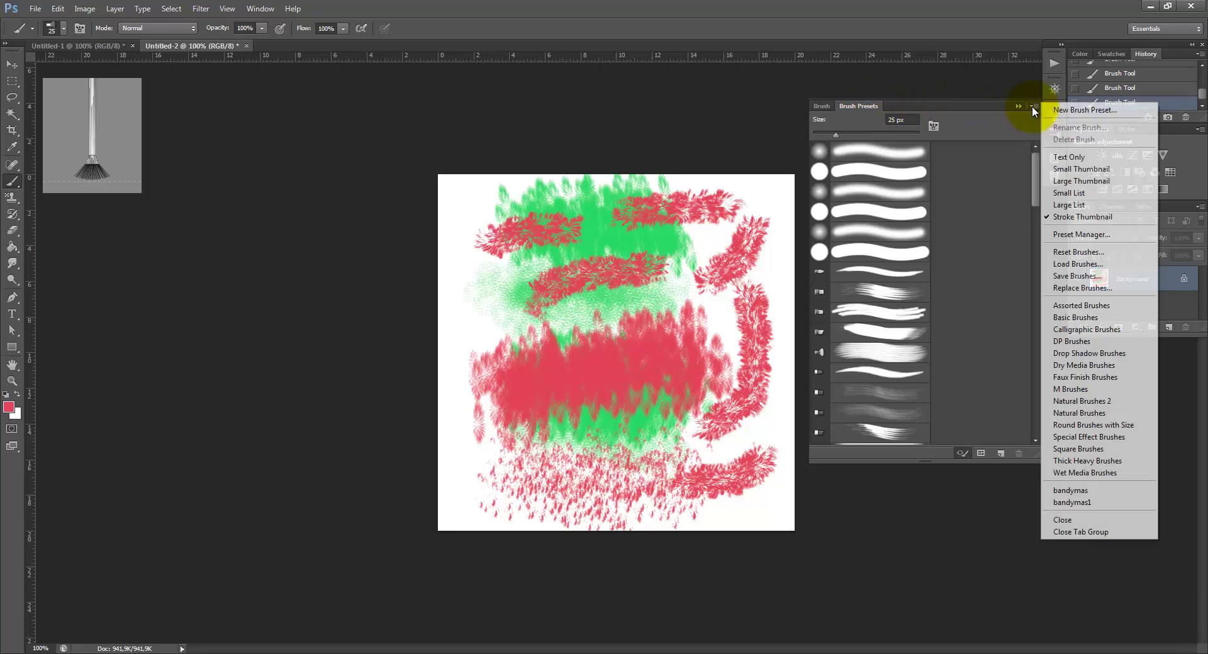
click(1068, 113)
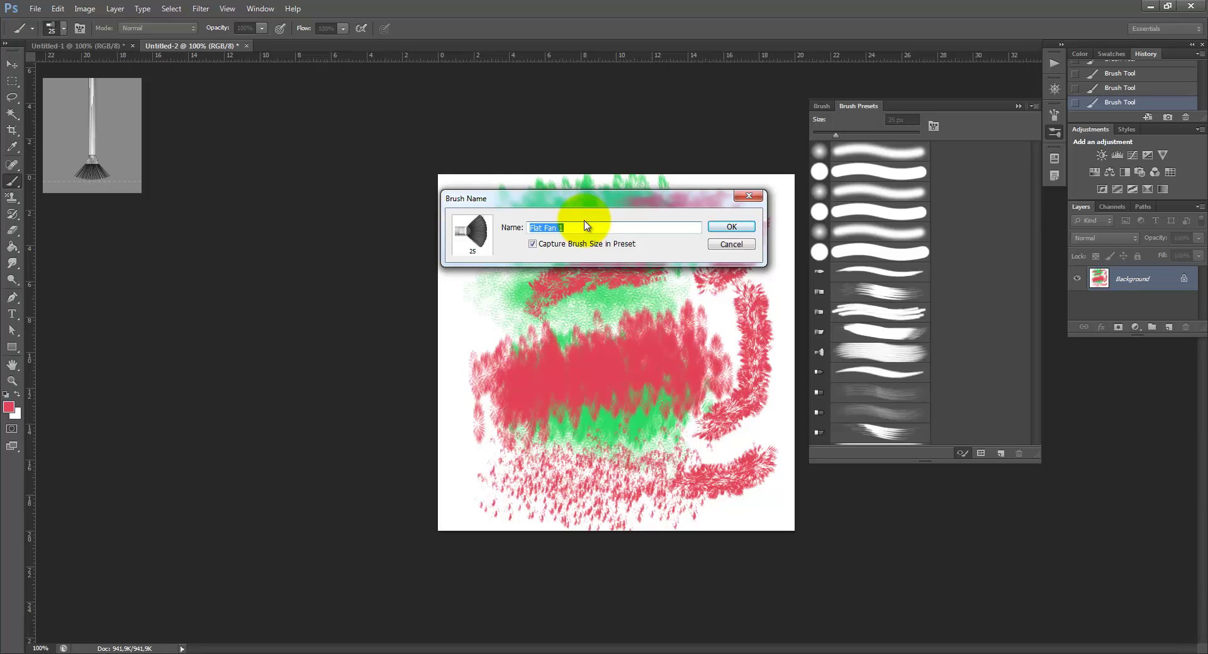
text(1010)
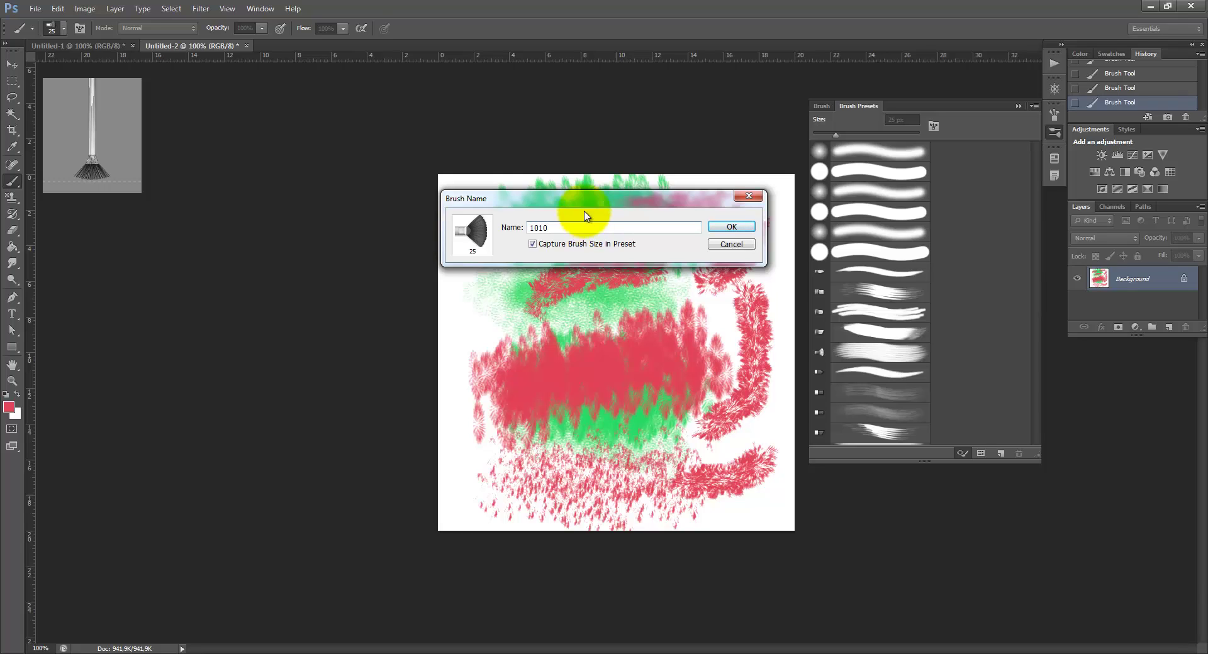
click(755, 232)
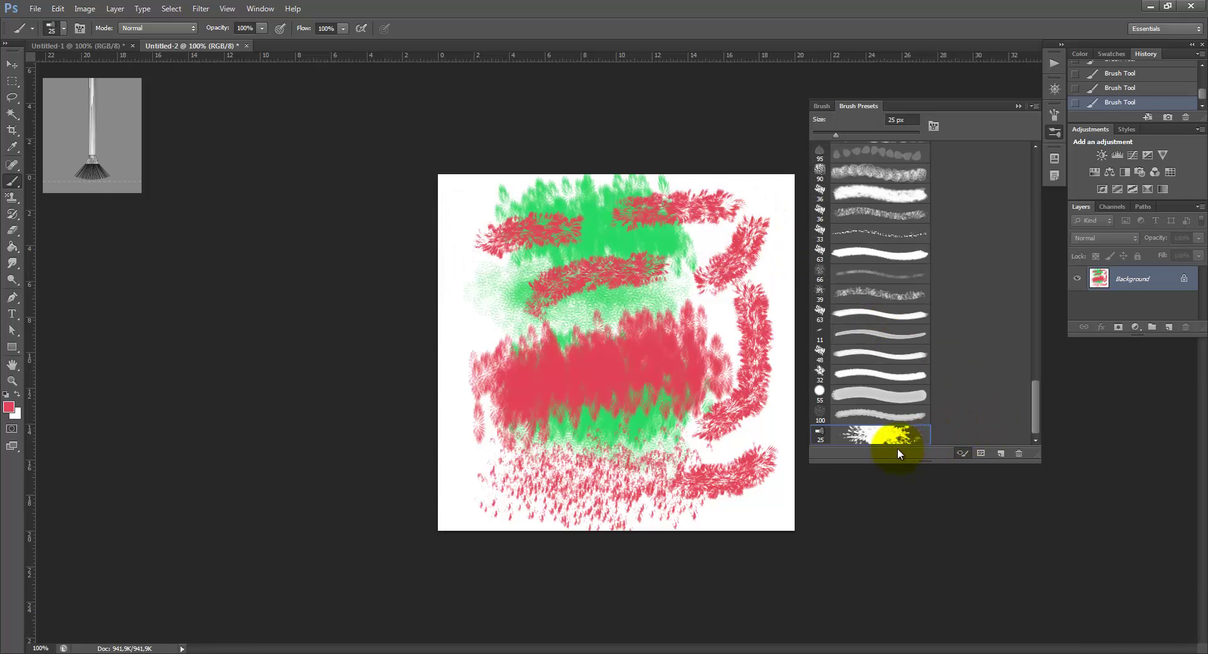
click(889, 417)
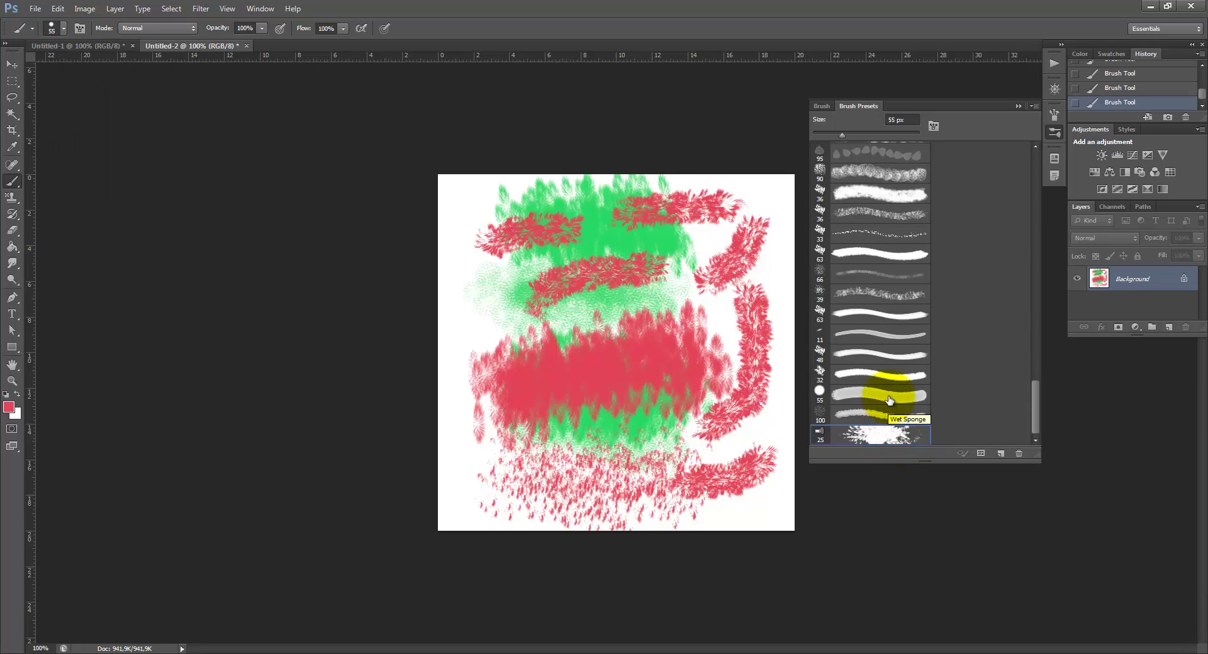
click(896, 436)
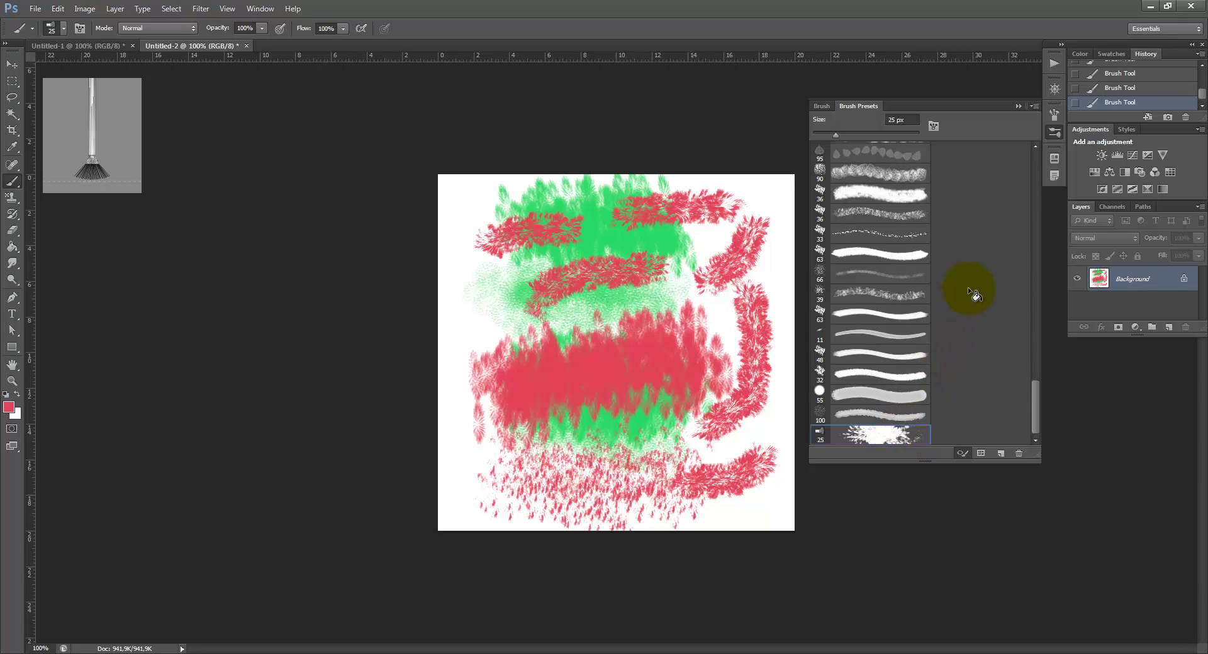
- Save the brush set as bandymas2 in the Brushes folder and check the list of available brush libraries
click(1033, 107)
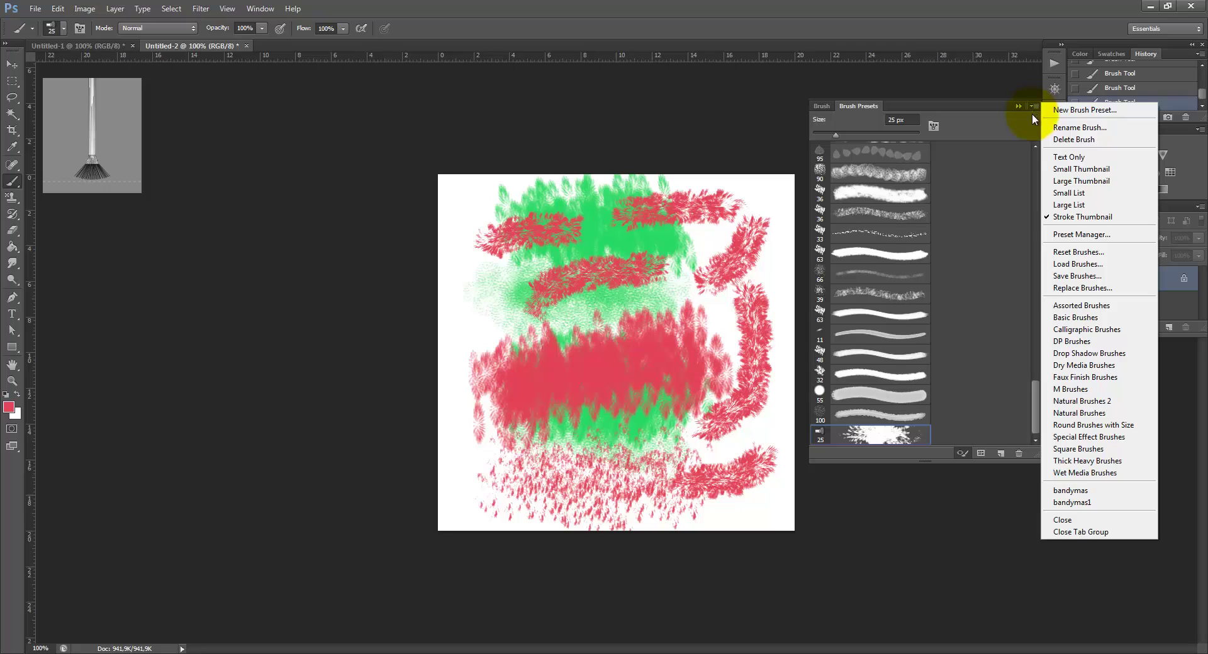
click(1076, 277)
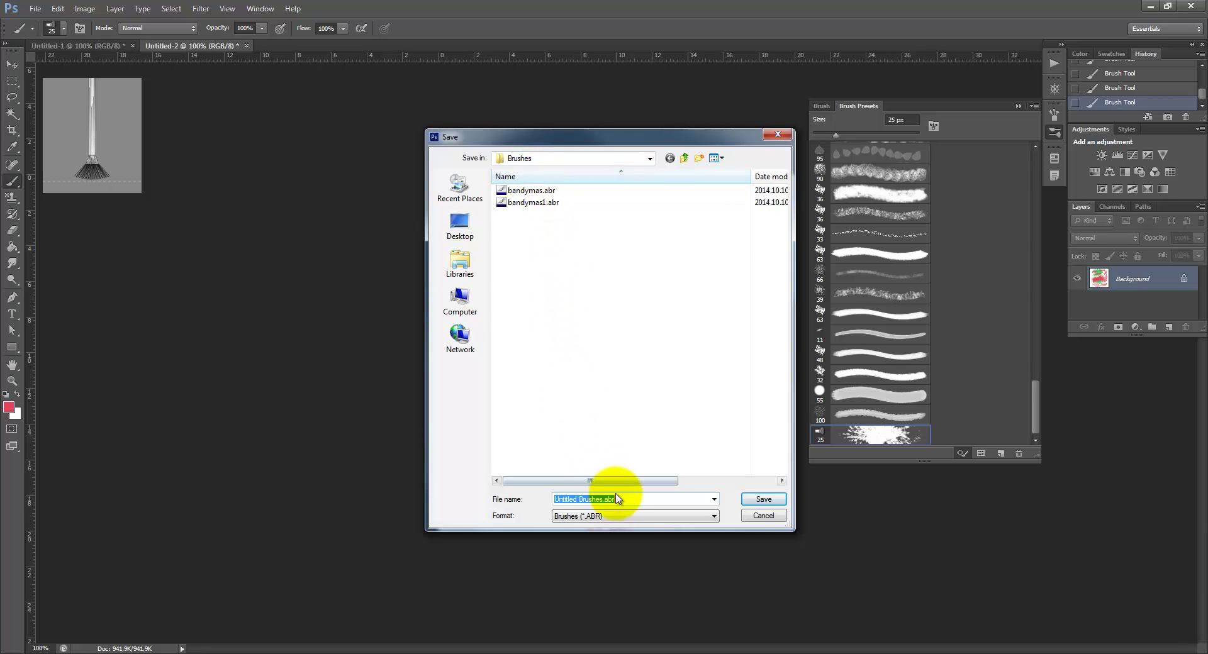
text(b)
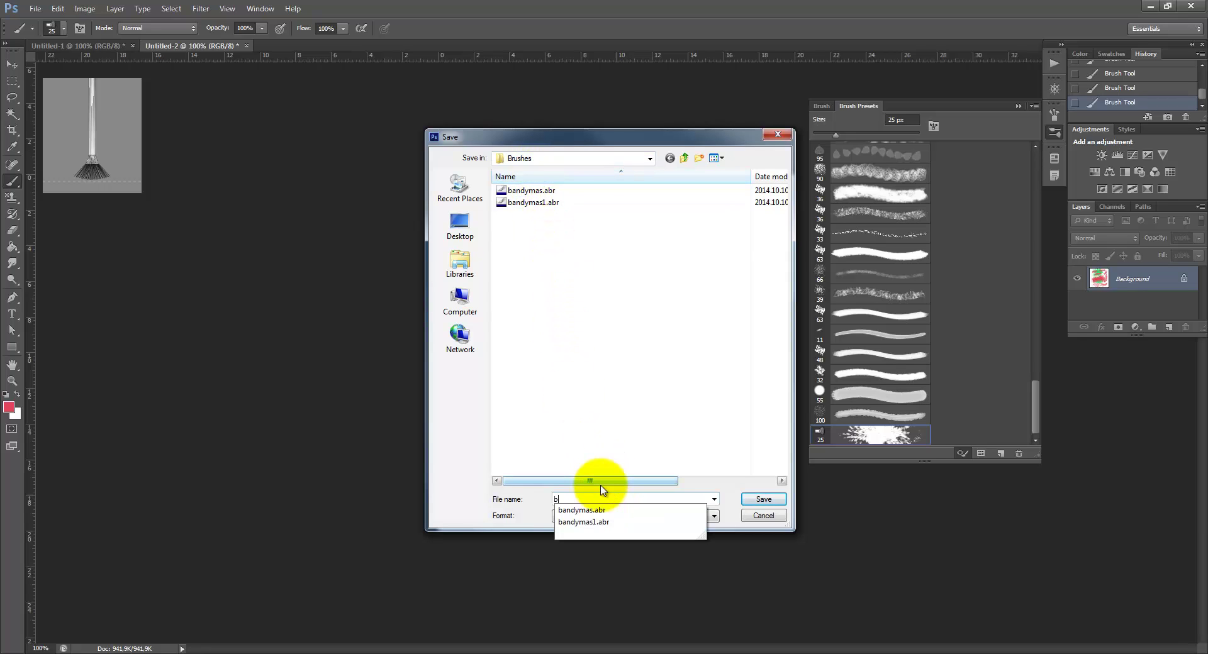
text(andymas2)
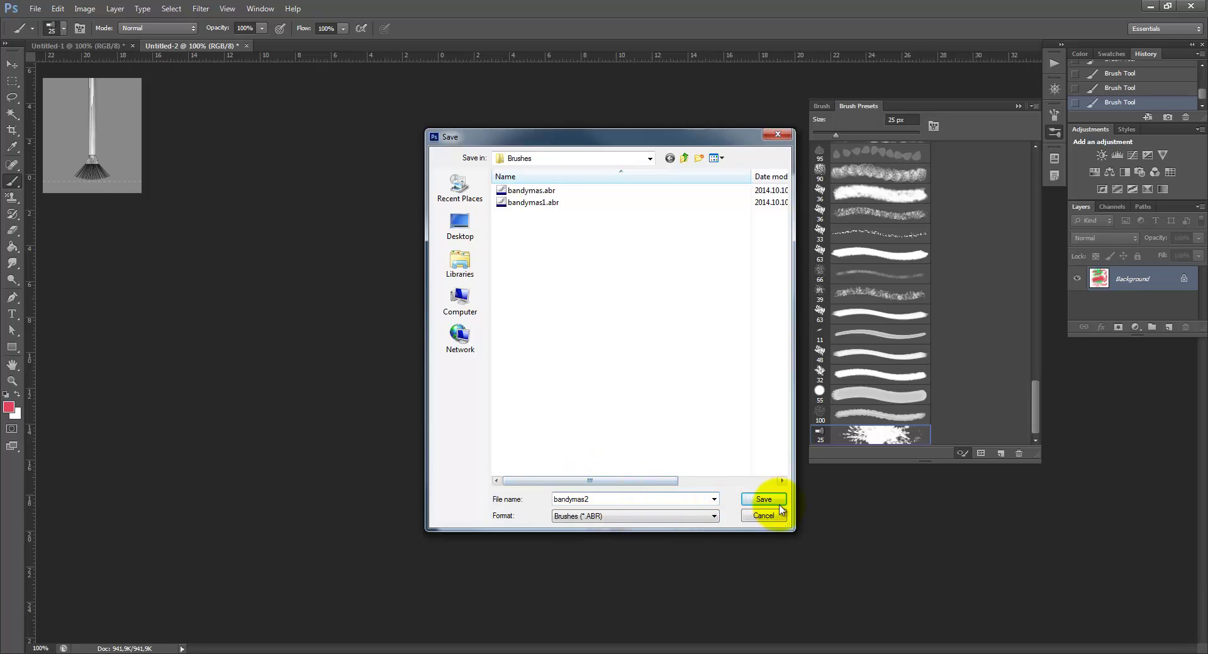
click(764, 499)
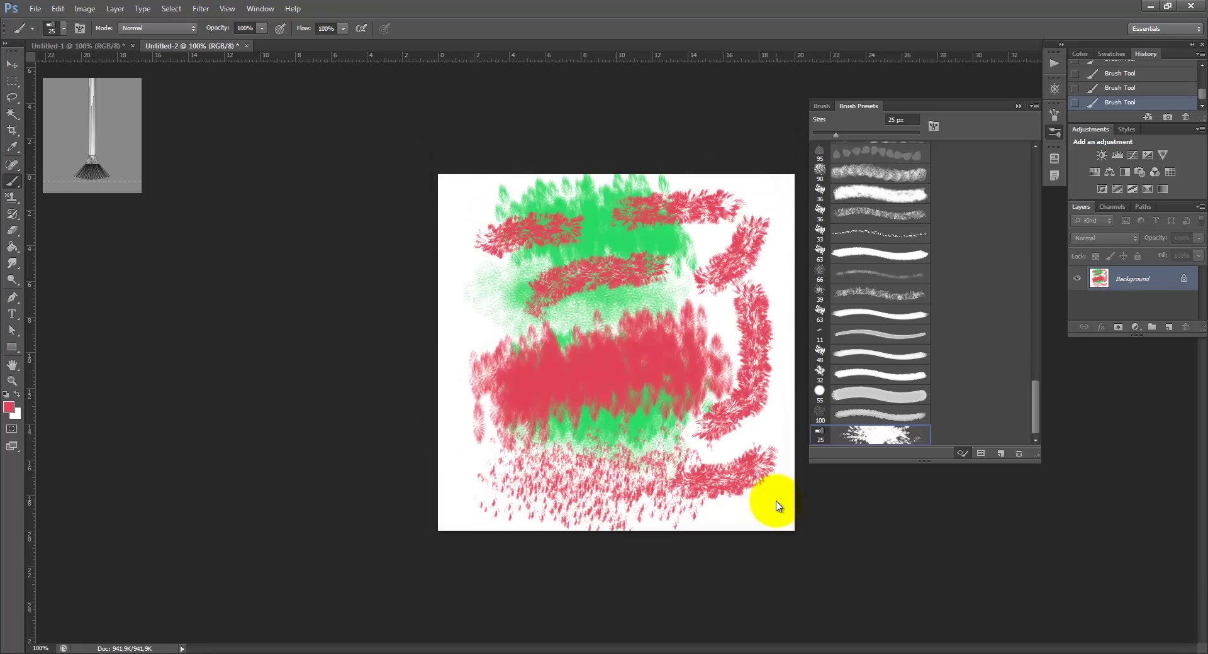
click(1032, 107)
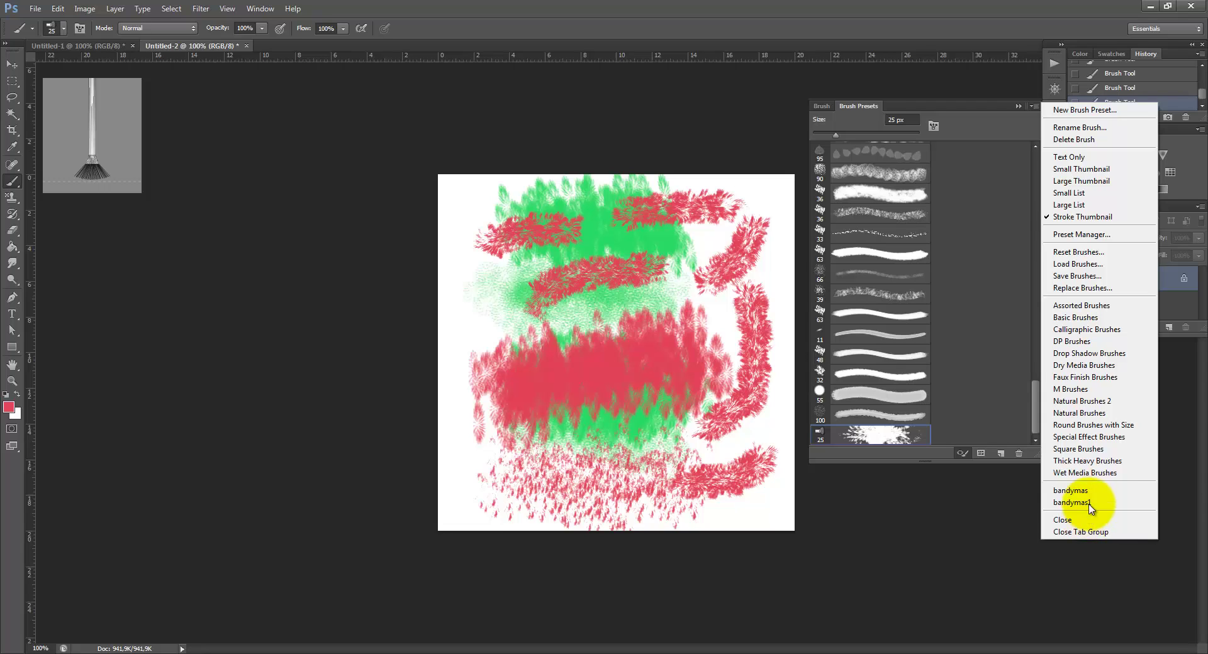
- Quit the program without saving Untitled-2, restart it and check the brush library list for bandymas2
click(1200, 5)
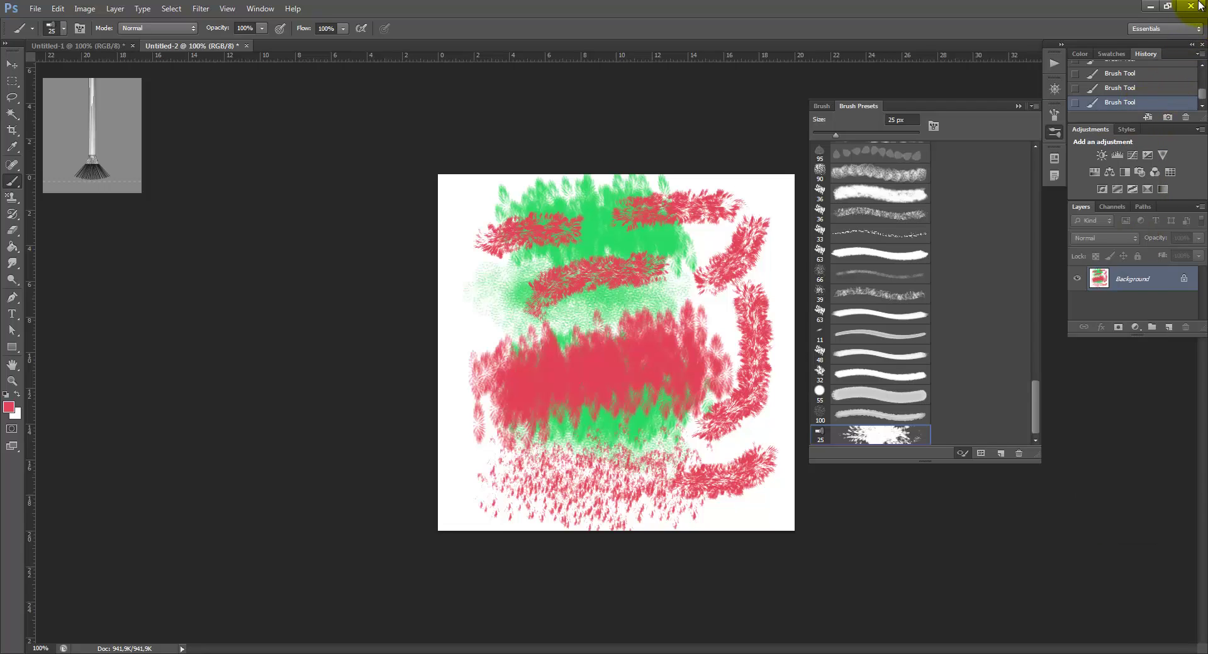
click(1200, 5)
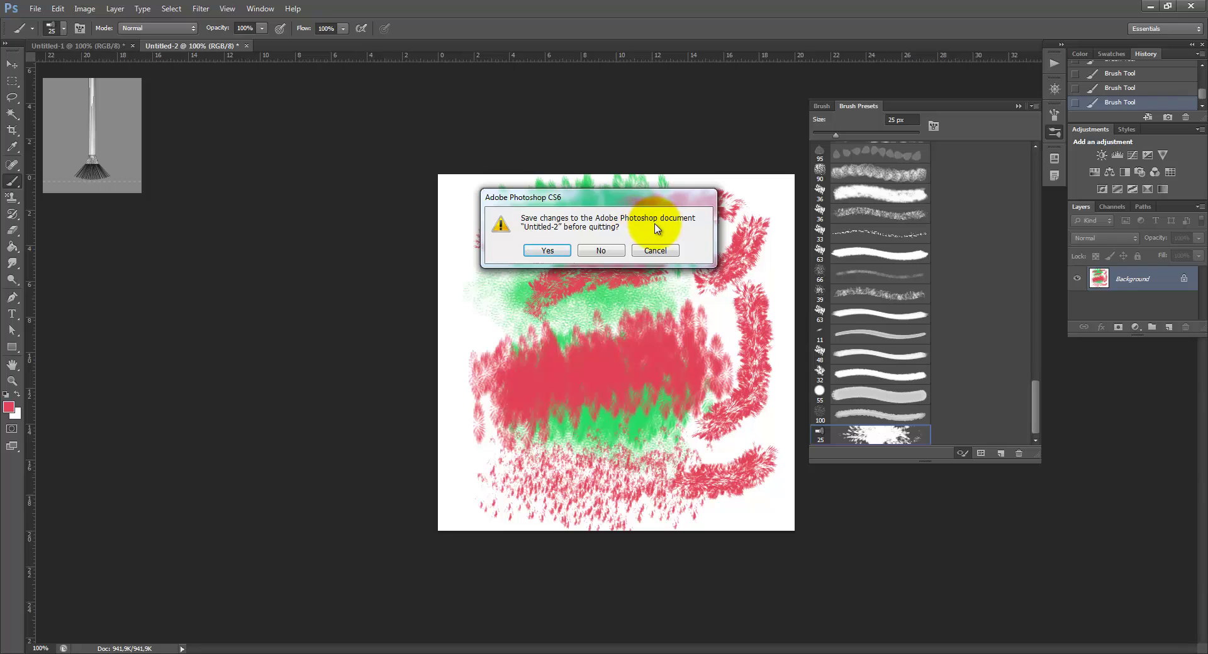
click(601, 250)
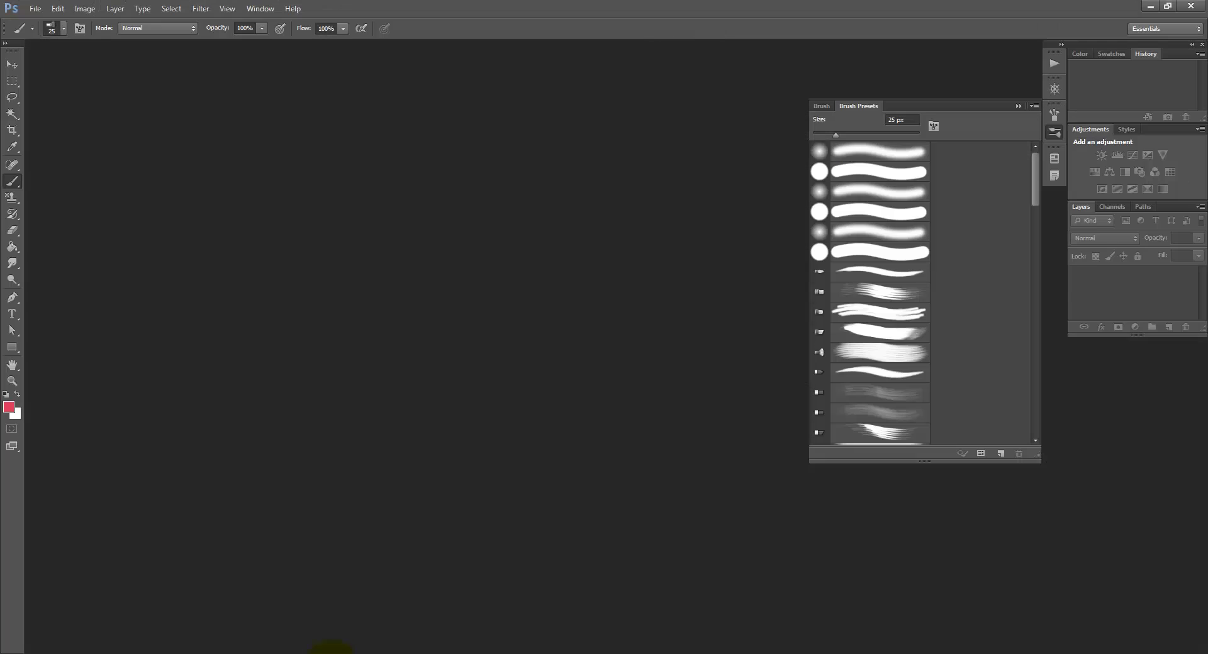
mouse_move(331, 648)
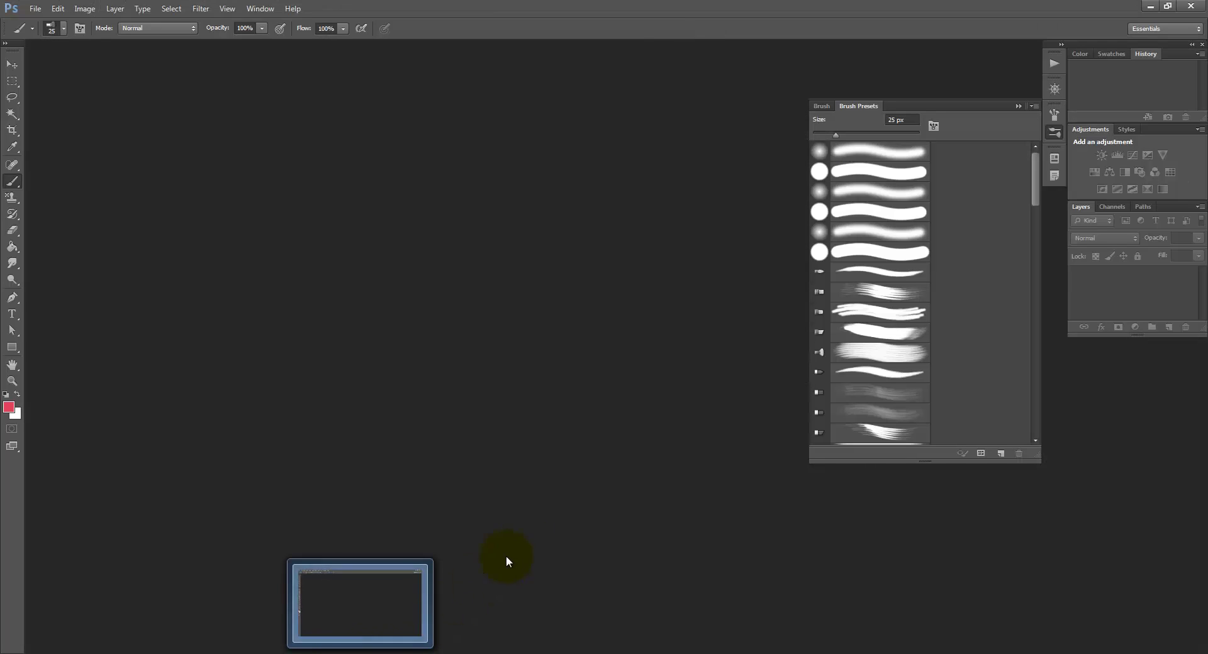
click(1032, 108)
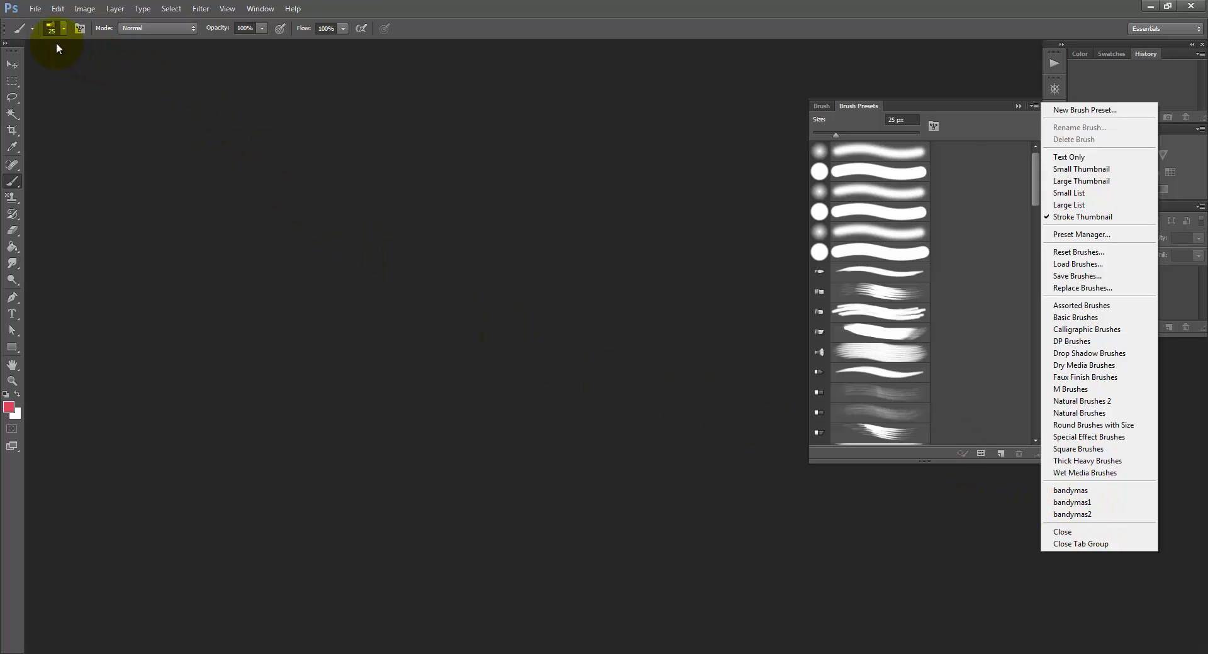
- Create a new 20 × 20 cm RGB document at 72 pixels/inch with a white background
click(38, 10)
click(37, 10)
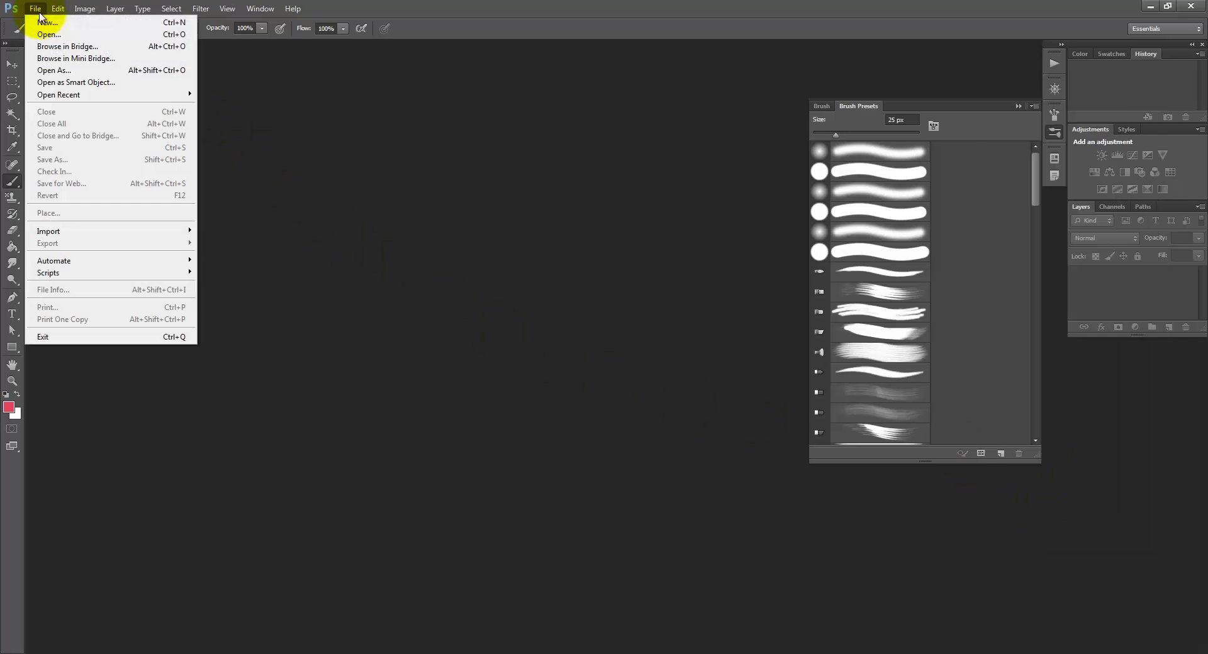
click(34, 25)
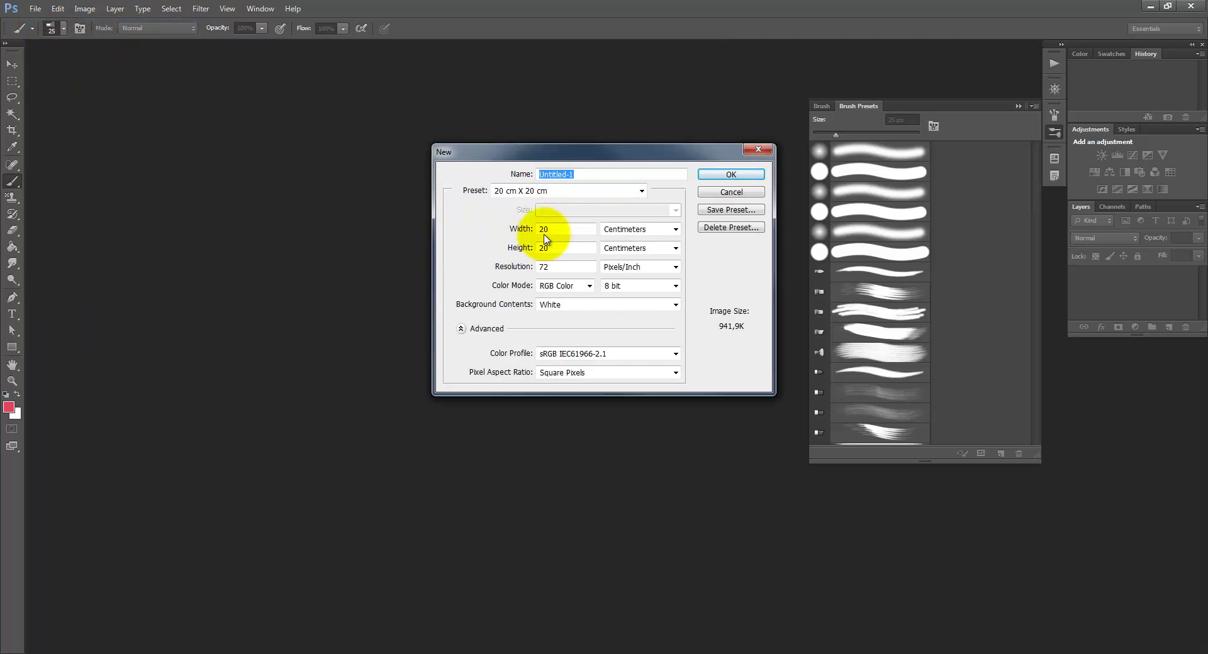
click(727, 176)
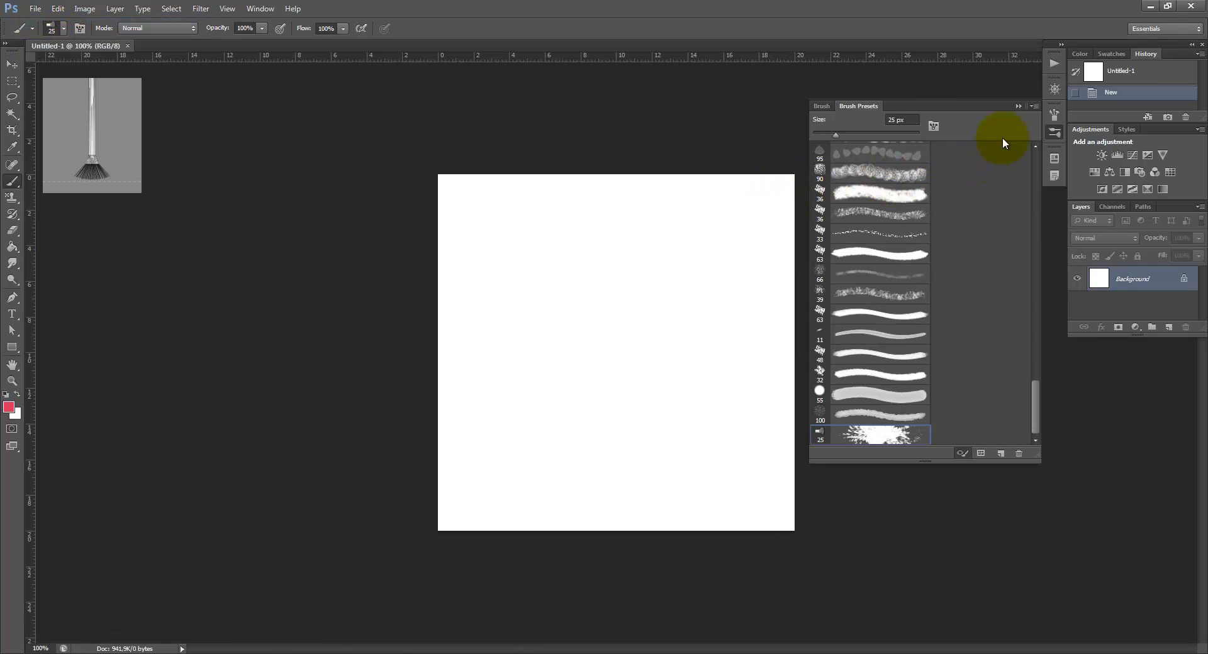
- Replace the current brushes with the Special Effect Brushes library and preview the Scattered Roses brush
click(1032, 107)
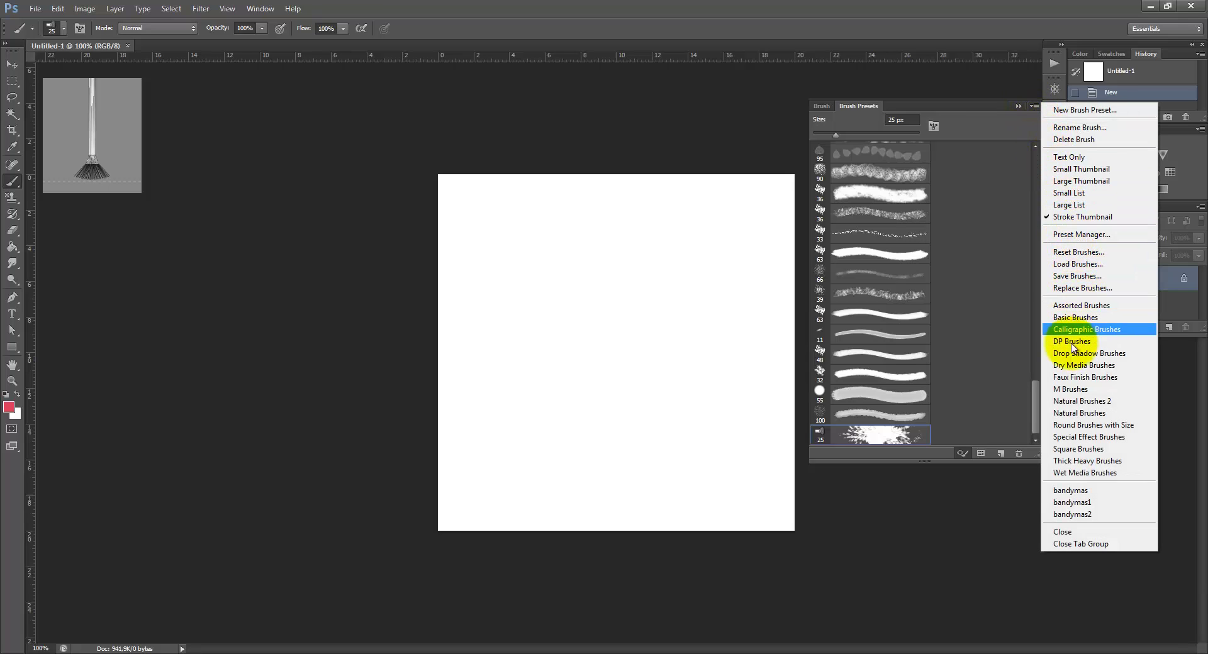
click(1092, 437)
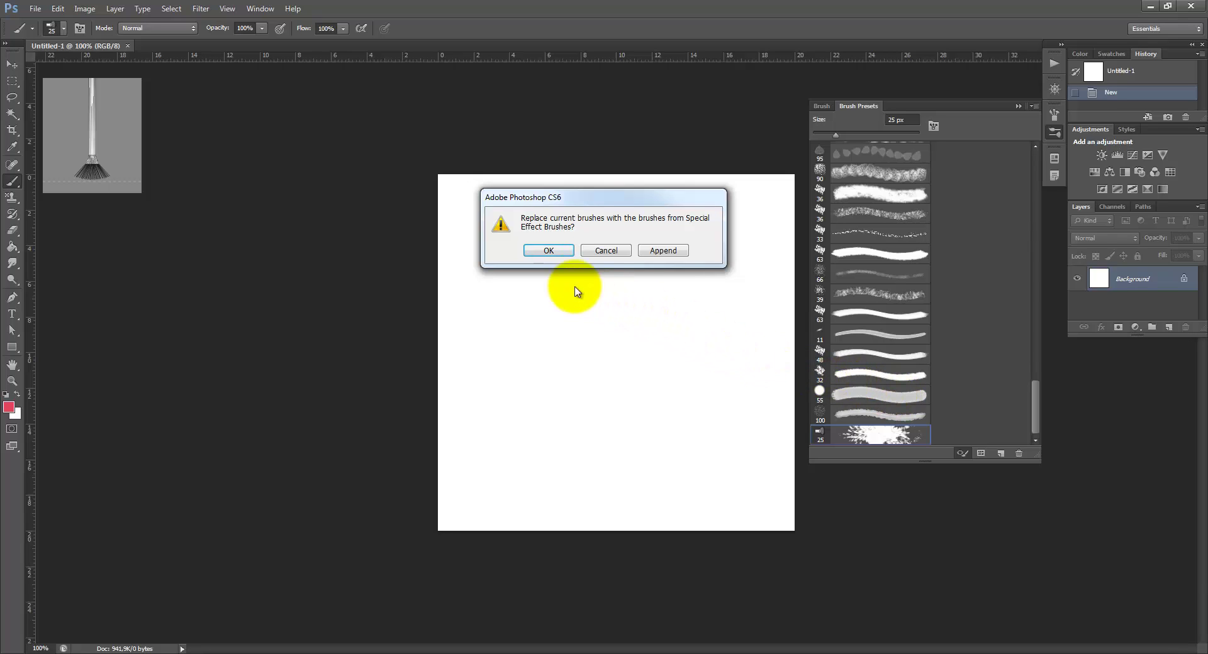
click(545, 252)
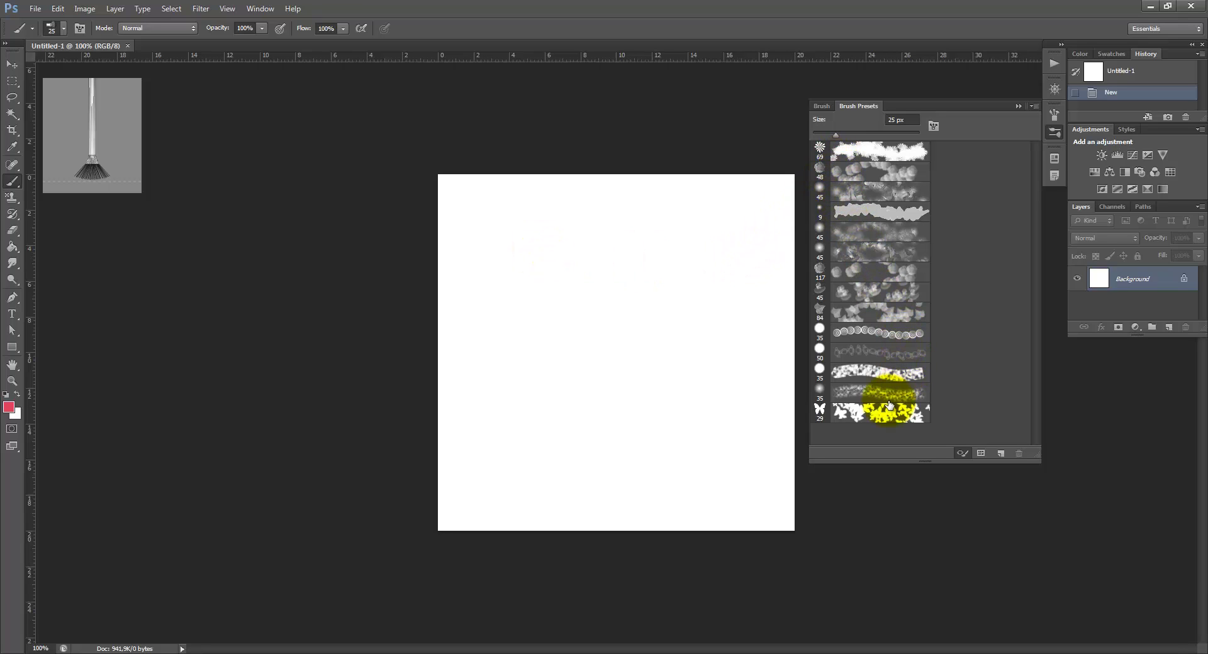
click(895, 175)
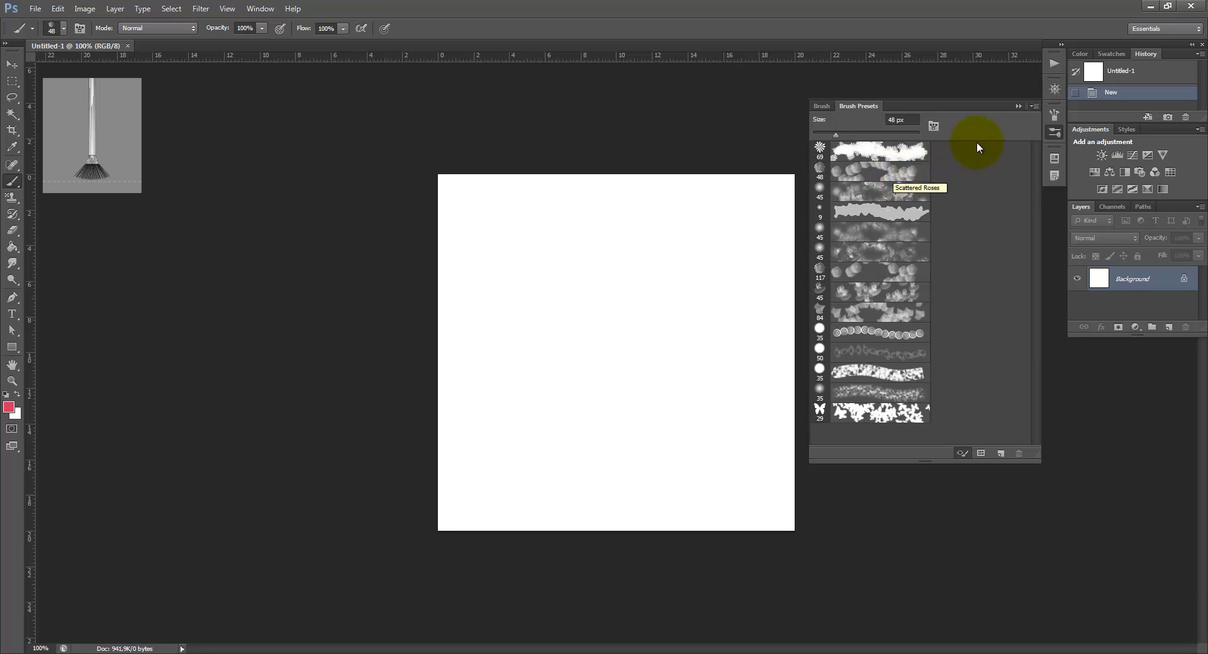
- Replace the current brushes with the saved bandymas2 library and look for the custom bristle brush at the end of the list
click(1033, 106)
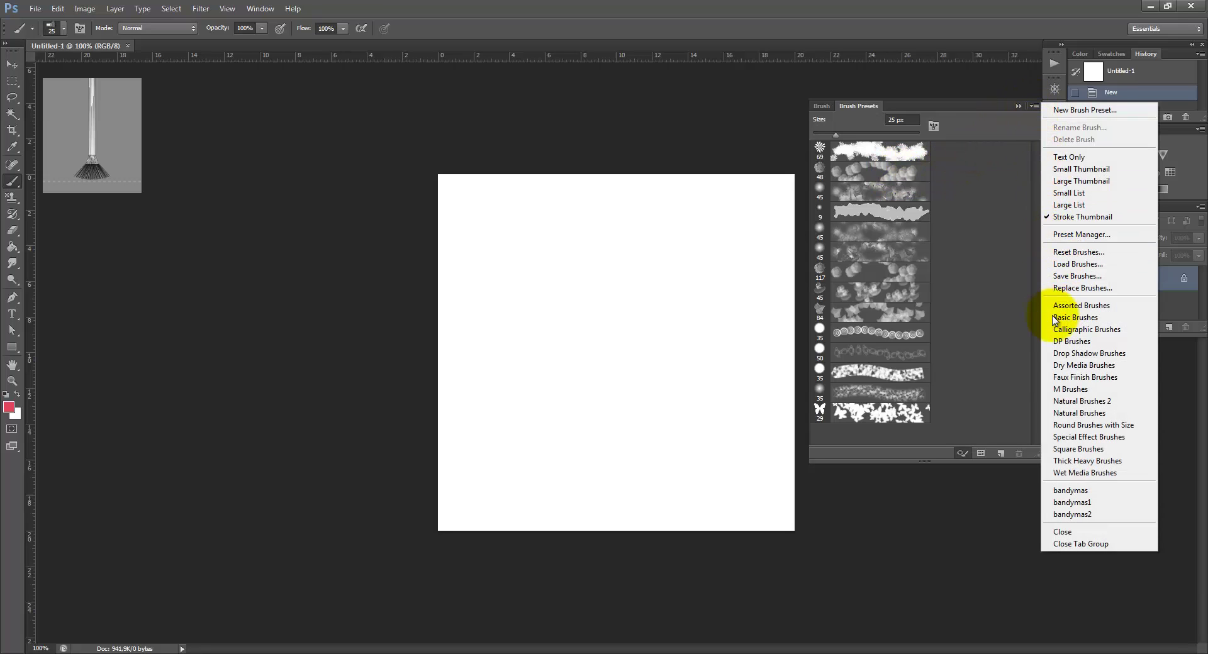
click(1081, 516)
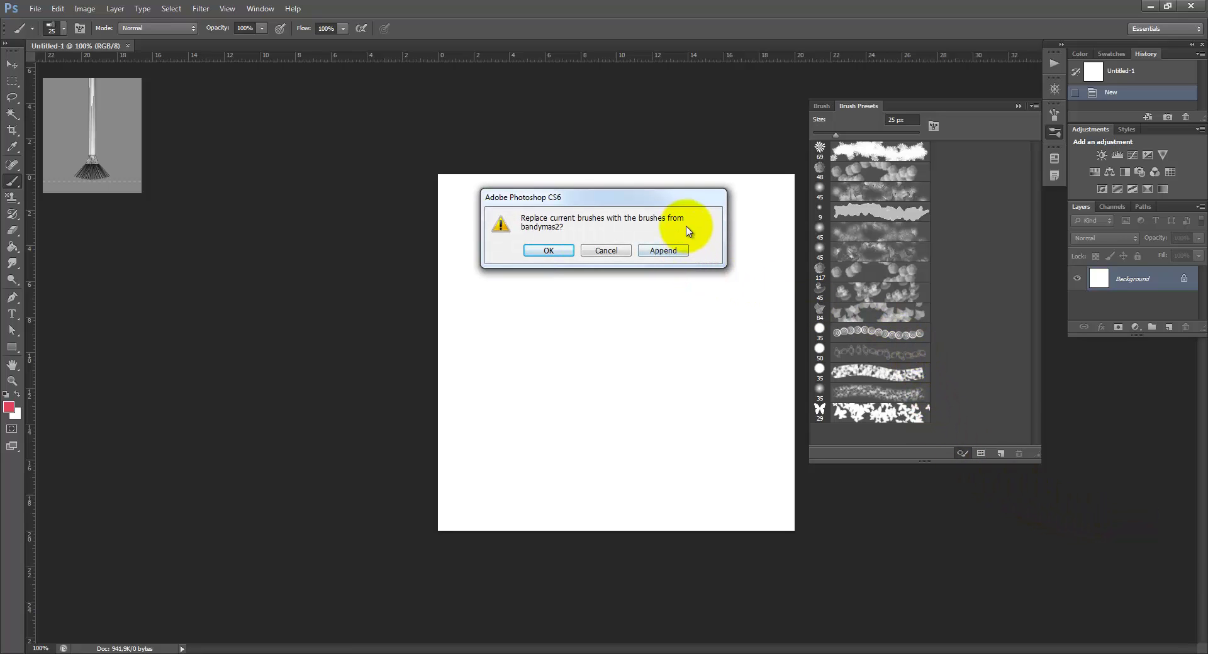
click(553, 250)
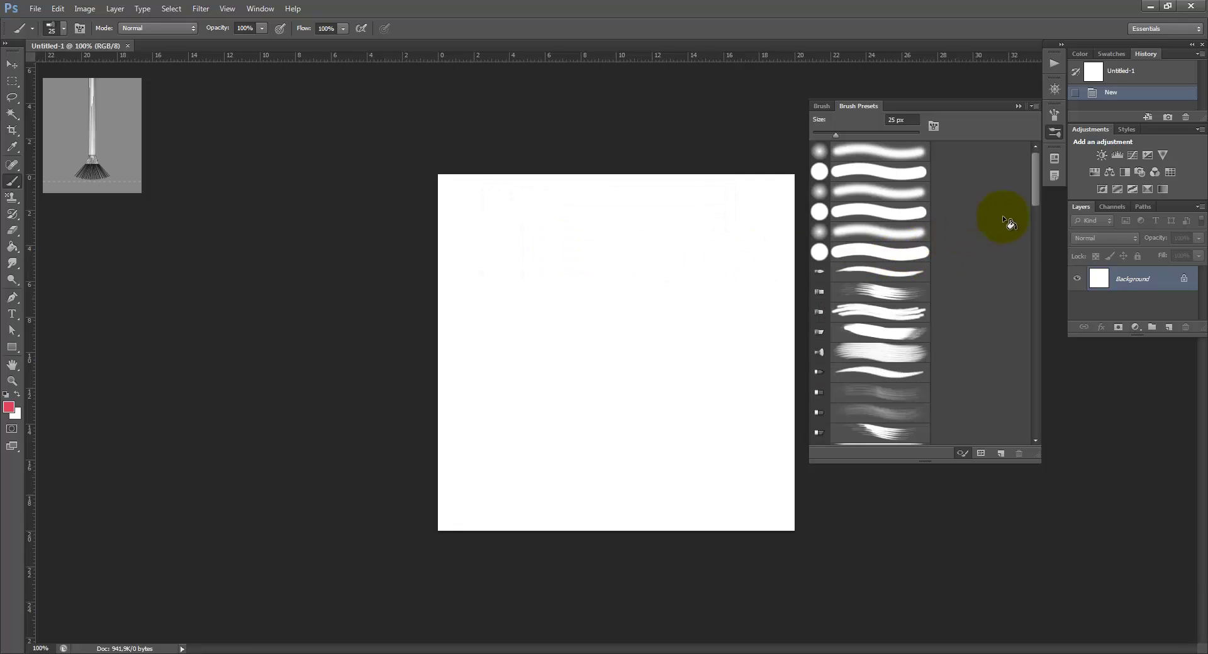
drag(1036, 190, 1048, 437)
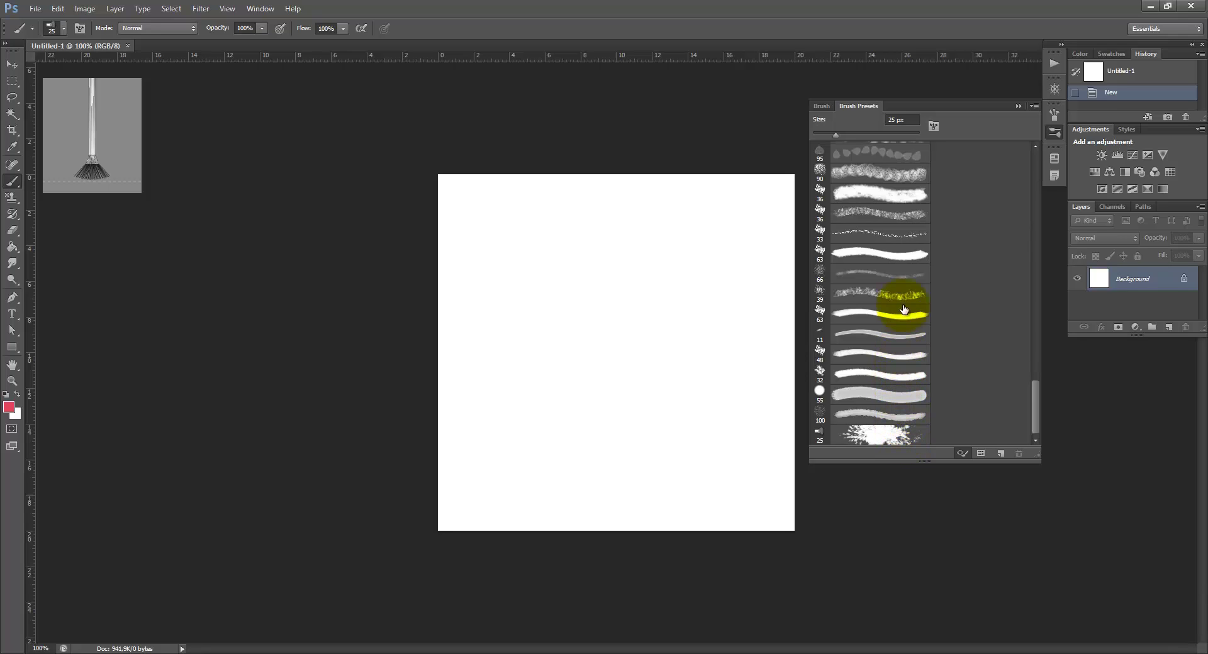
- Delete the 100 px, 55 px and 32 px brushes listed just before the custom 25 px bristle preset
click(878, 420)
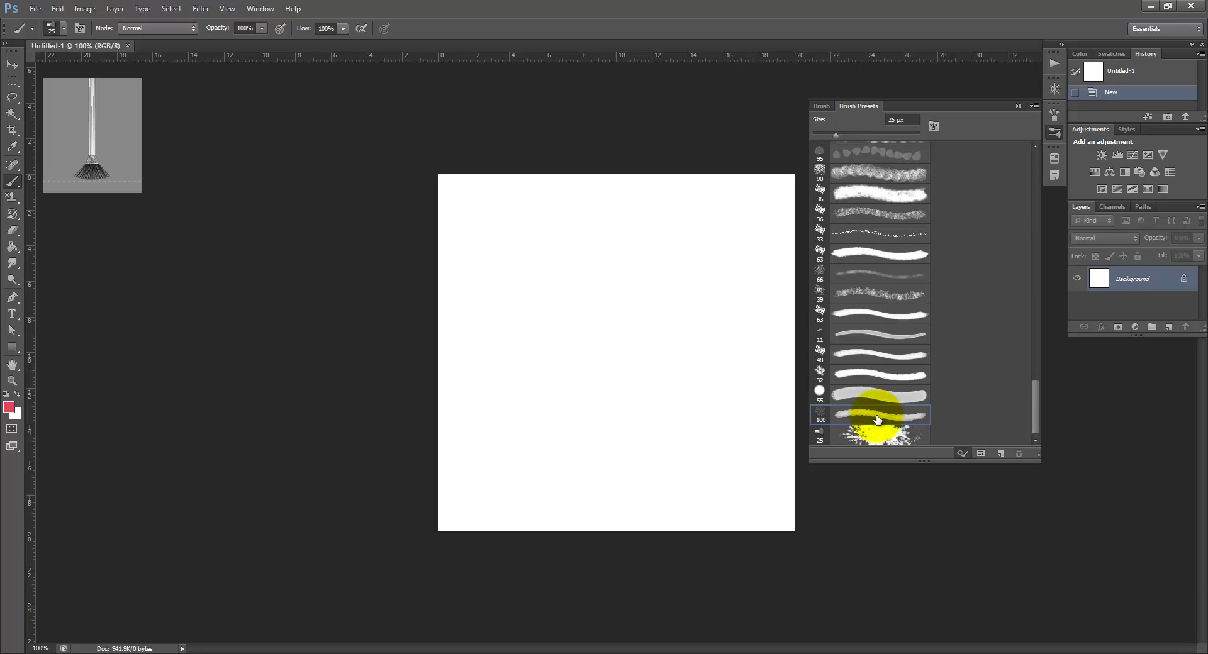
right_click(878, 419)
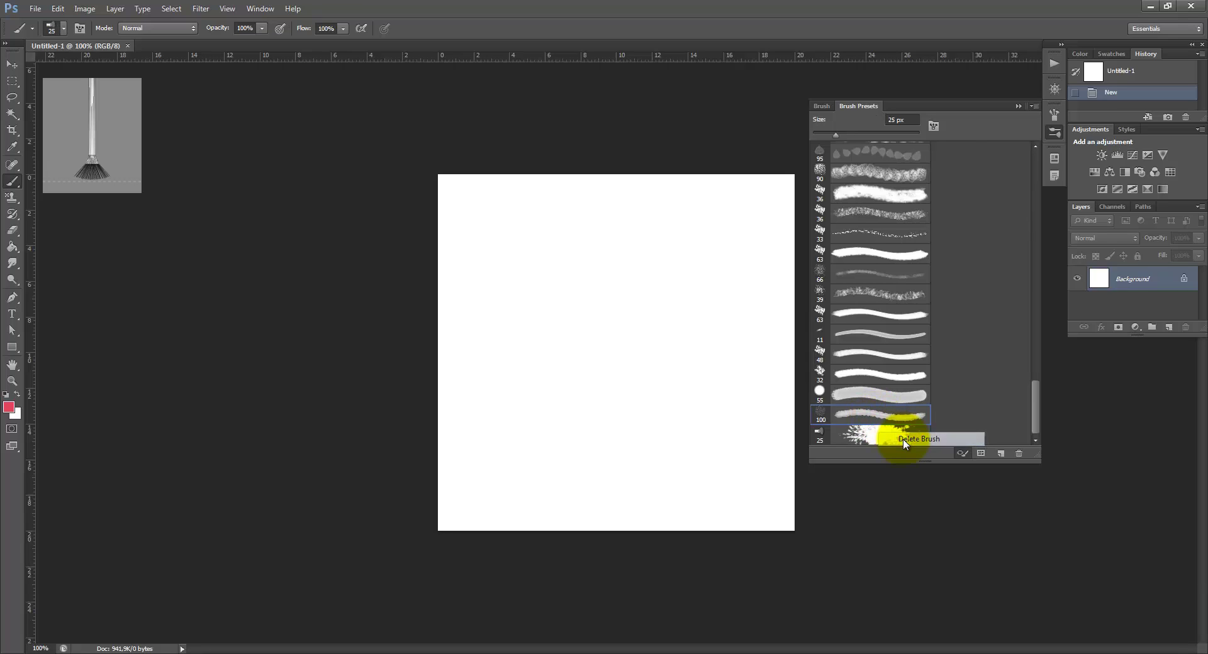
click(901, 440)
click(547, 251)
right_click(856, 415)
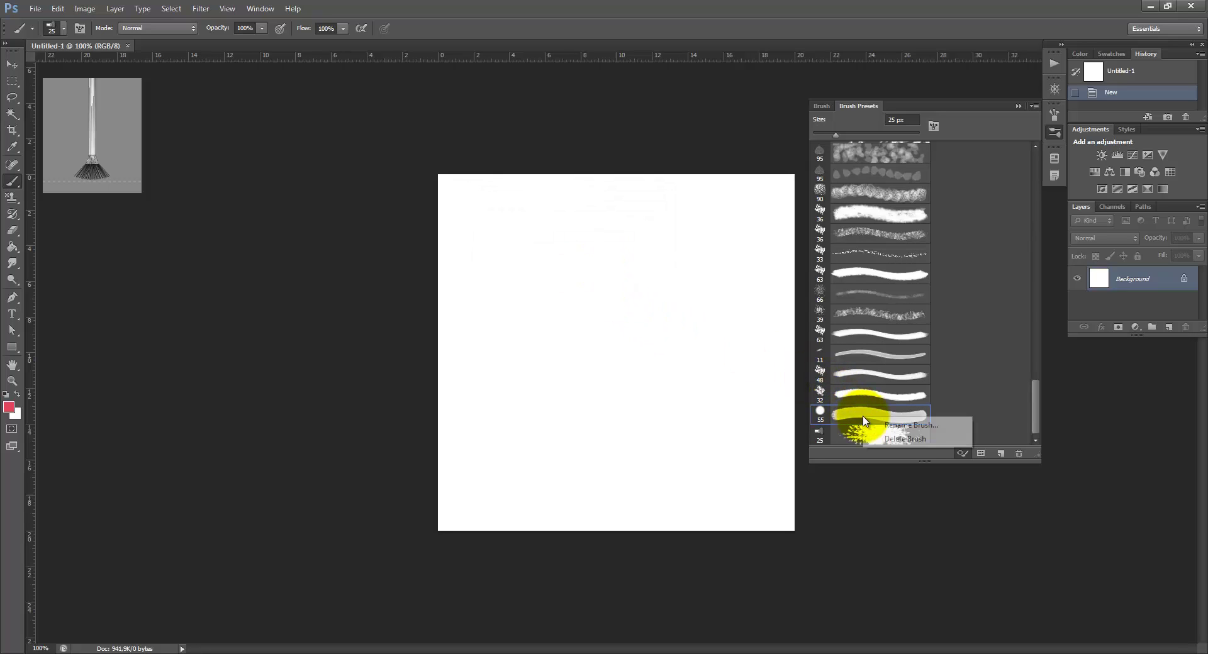
click(885, 439)
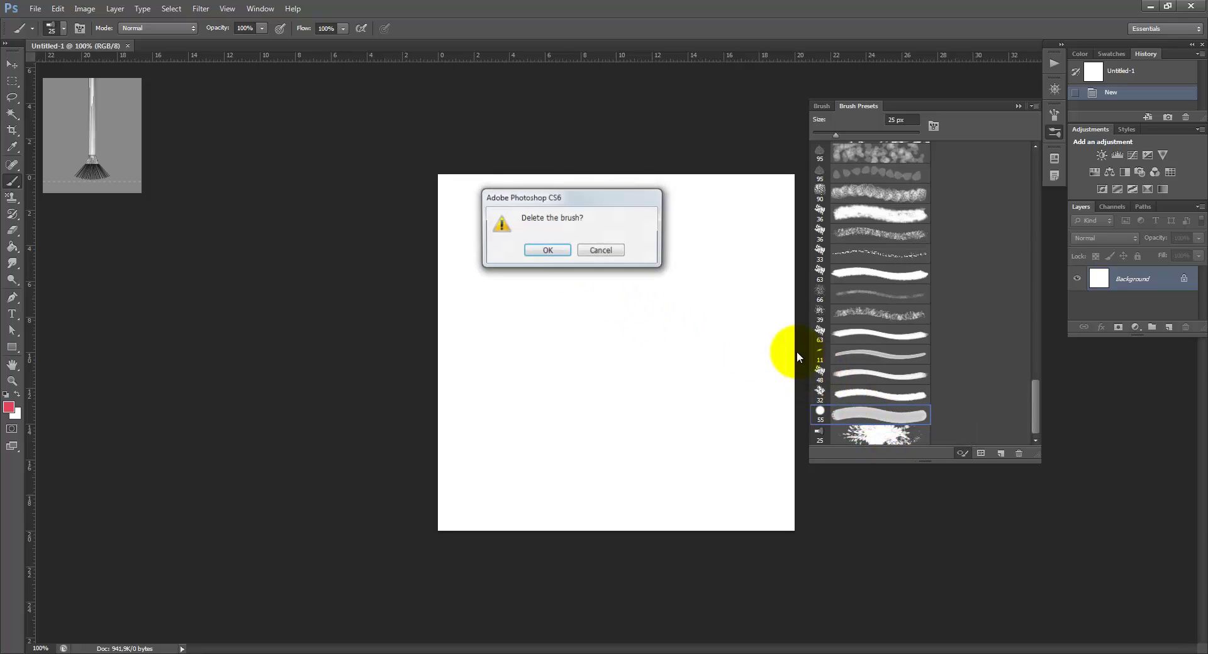
click(547, 250)
right_click(870, 415)
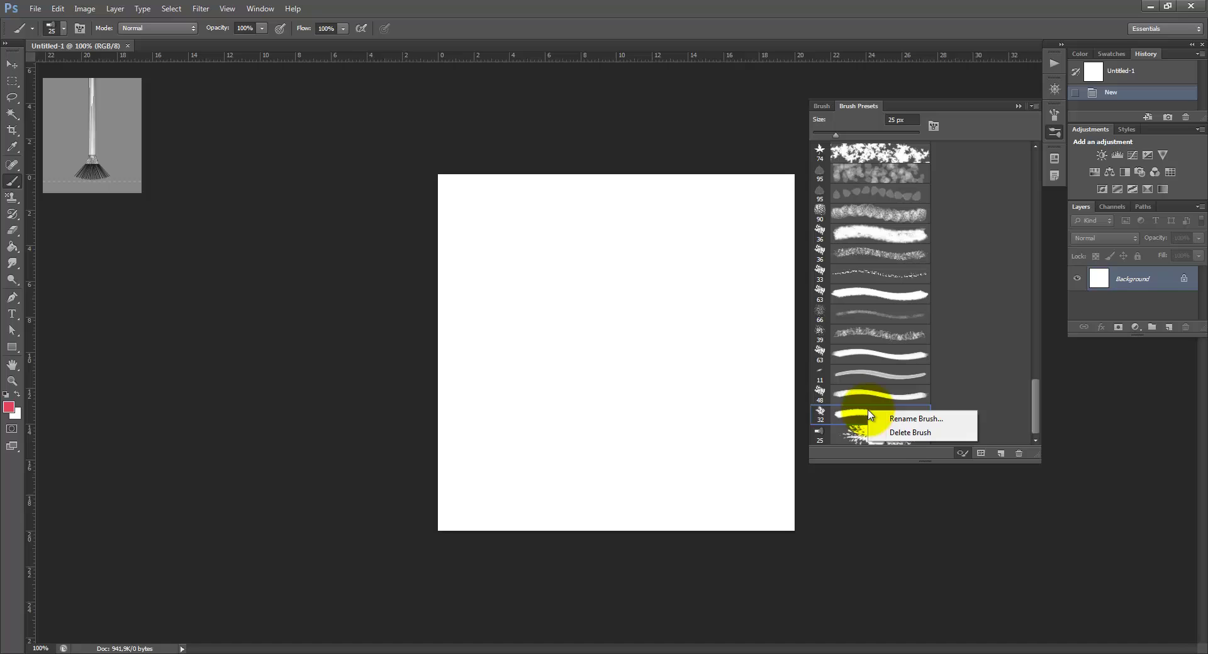
click(900, 439)
click(547, 250)
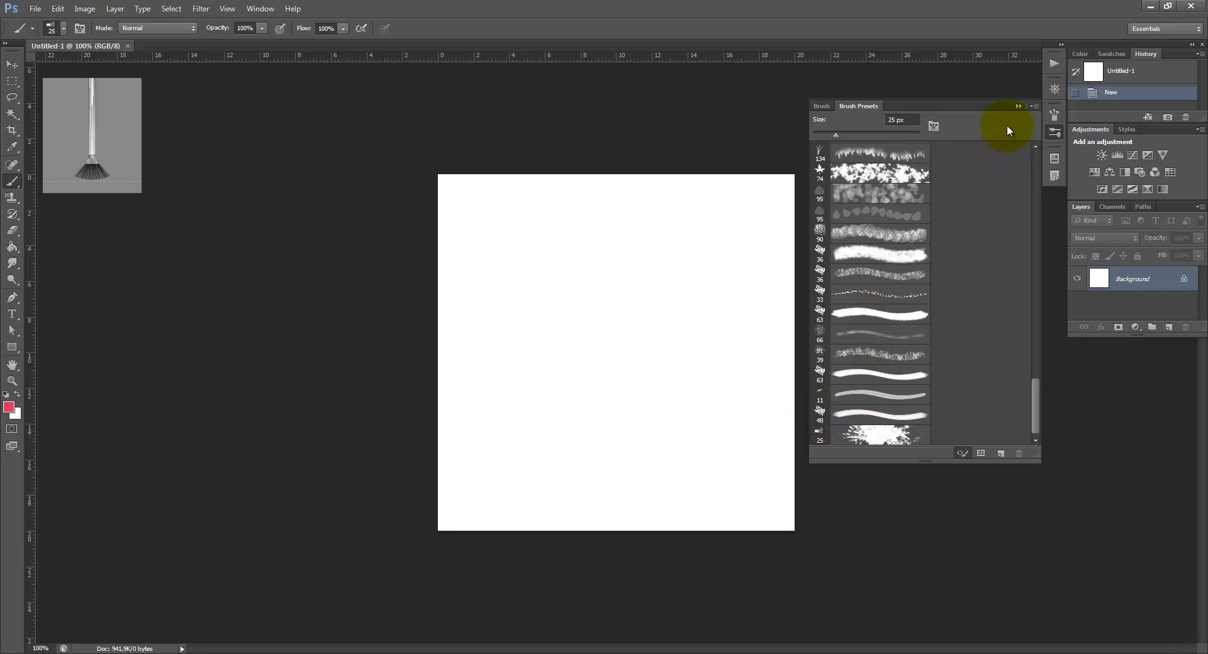
- Save the reduced brush set over the existing bandymas2.abr file in the Brushes folder
click(1031, 107)
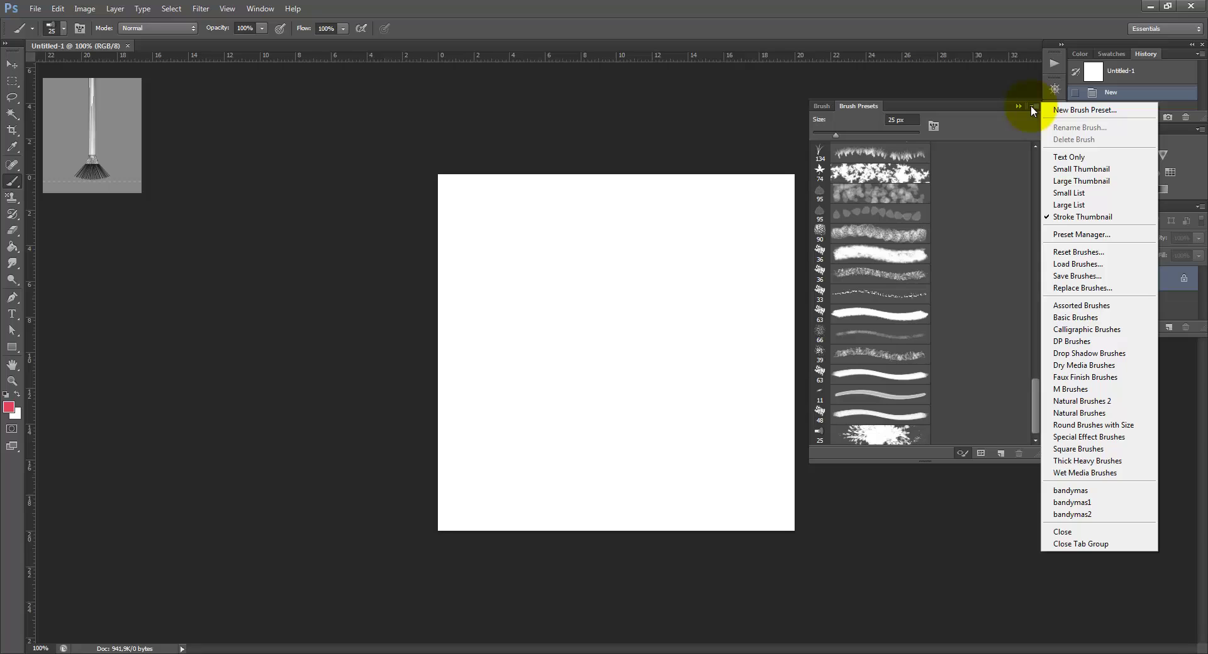
click(1092, 277)
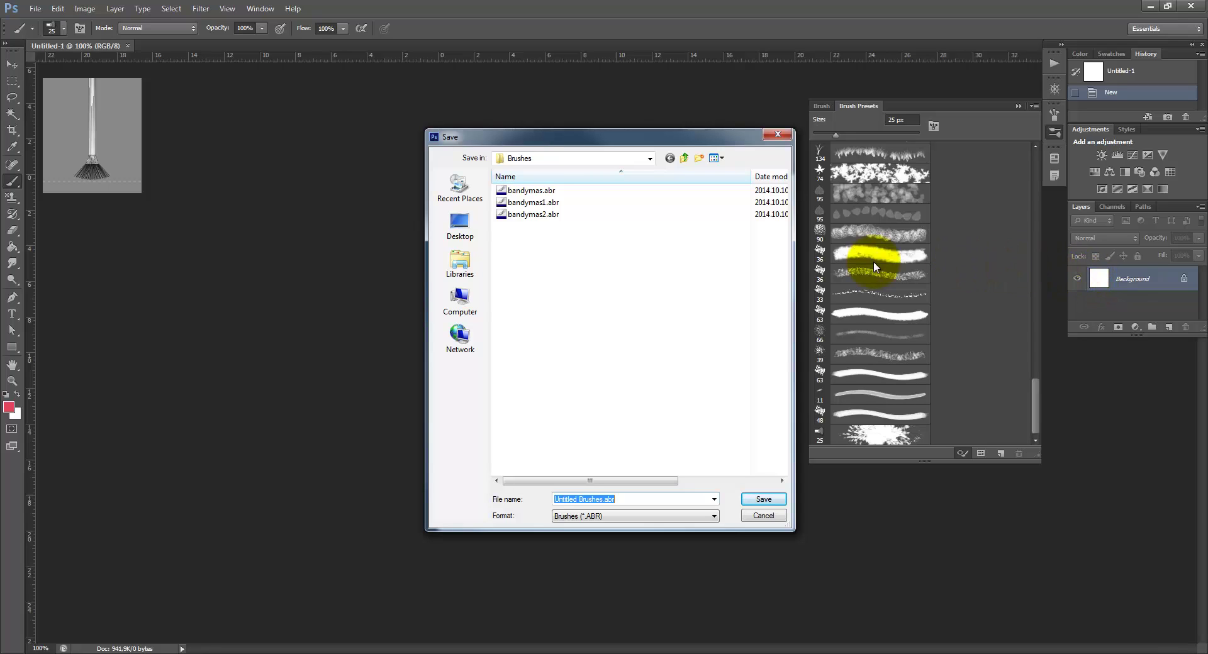
click(531, 217)
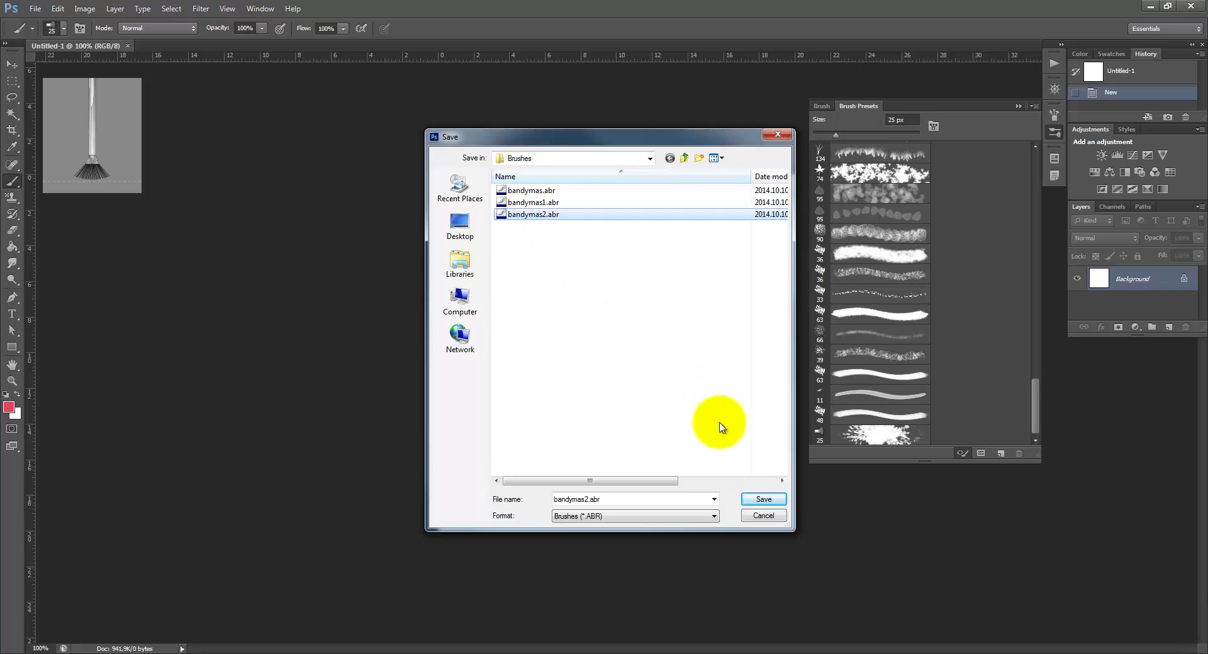
click(766, 500)
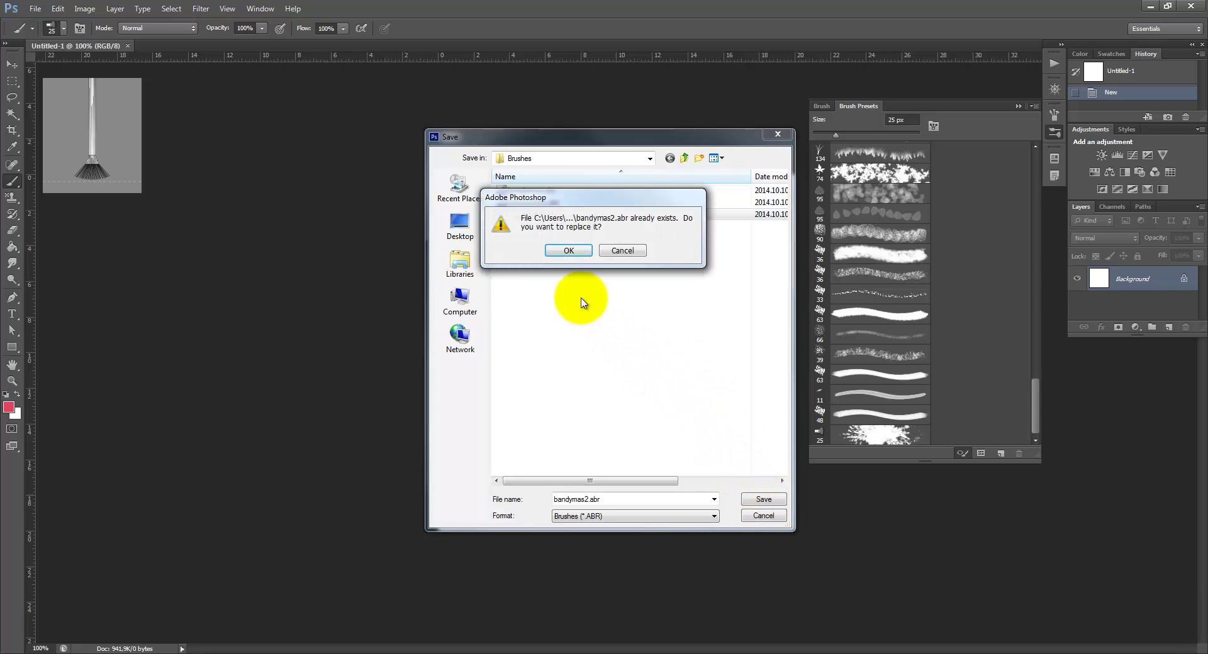
click(557, 252)
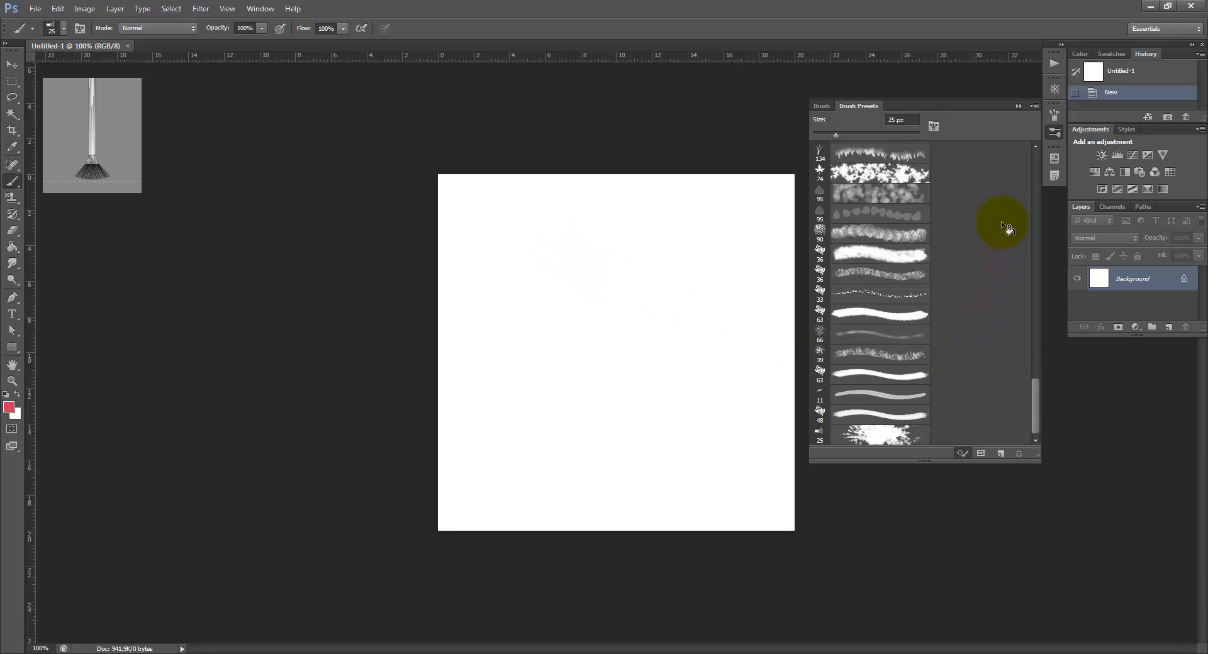
- Swap the reduced brush set for the Special Effect Brushes library
click(1032, 106)
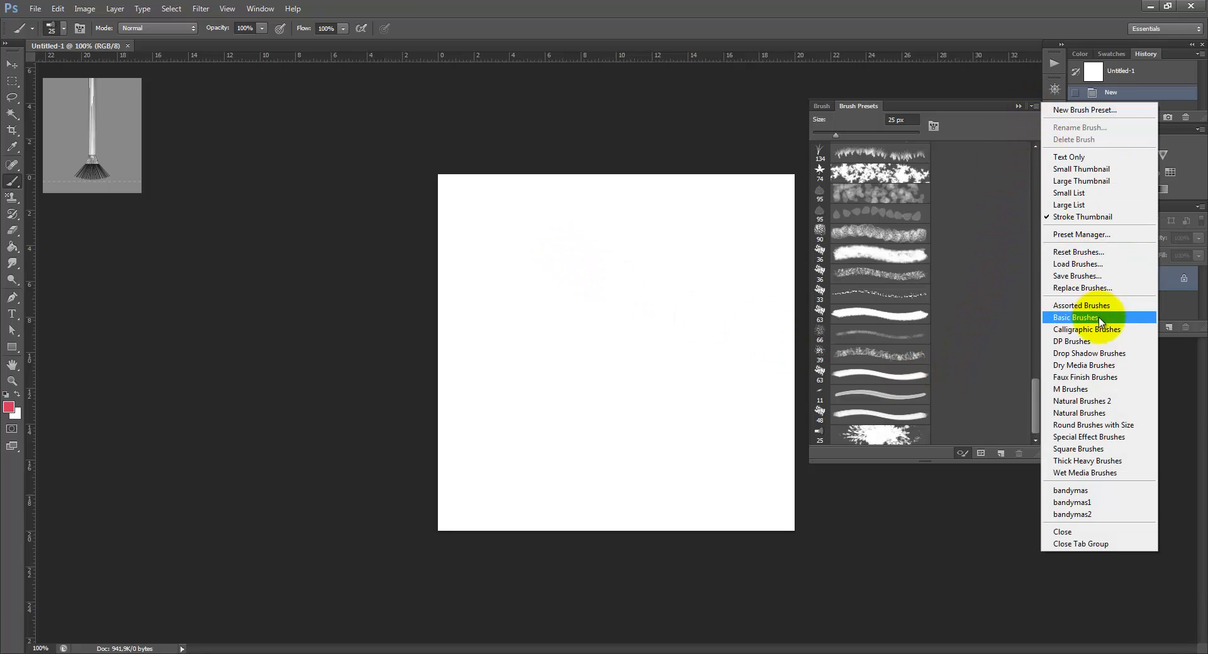
click(1098, 437)
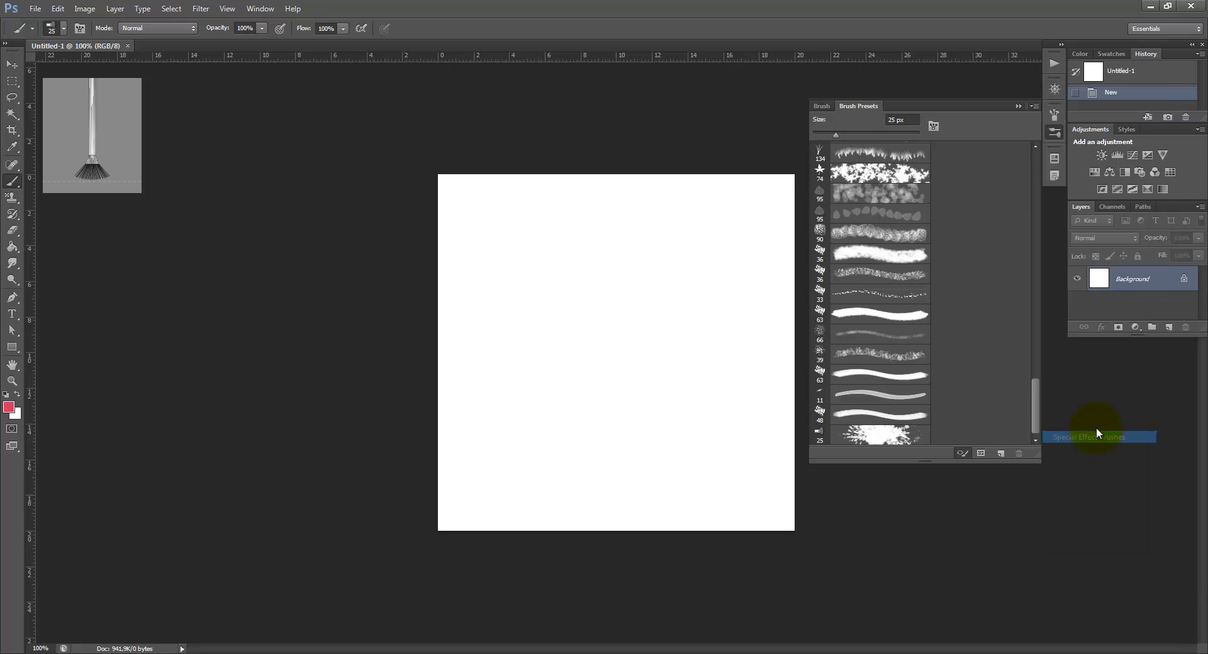
click(557, 250)
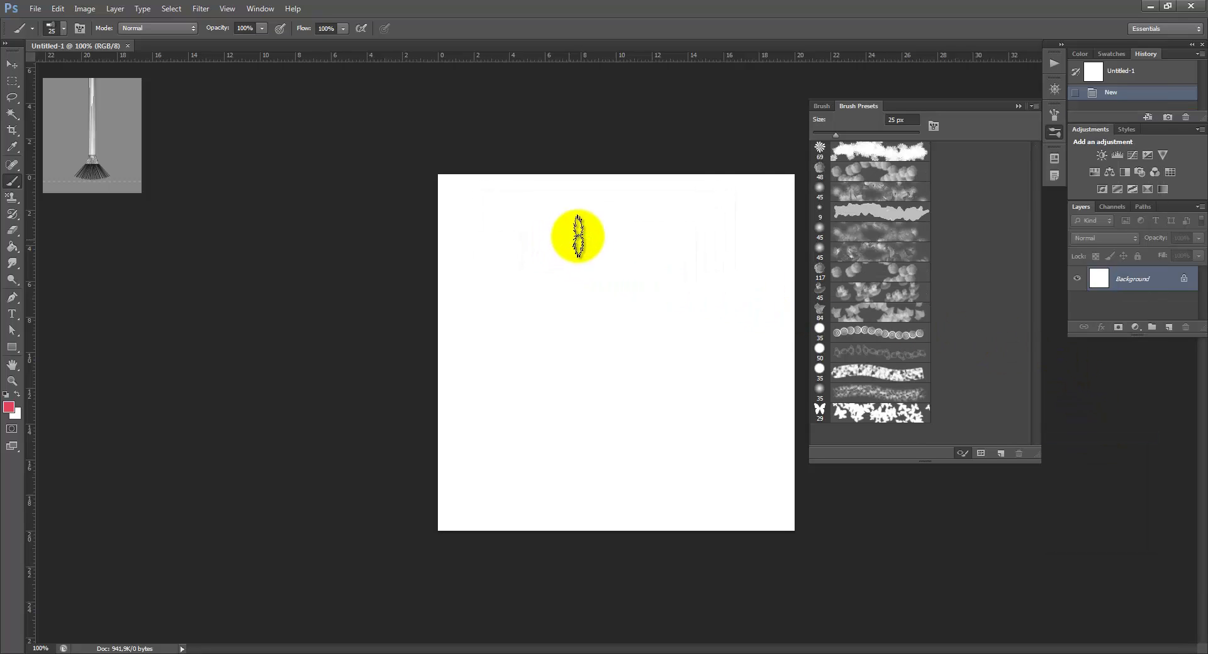
- Reload the bandymas2 library in place of the current brushes, check the end of its list and preview Oil Heavy Flow Dry Edges
click(1034, 106)
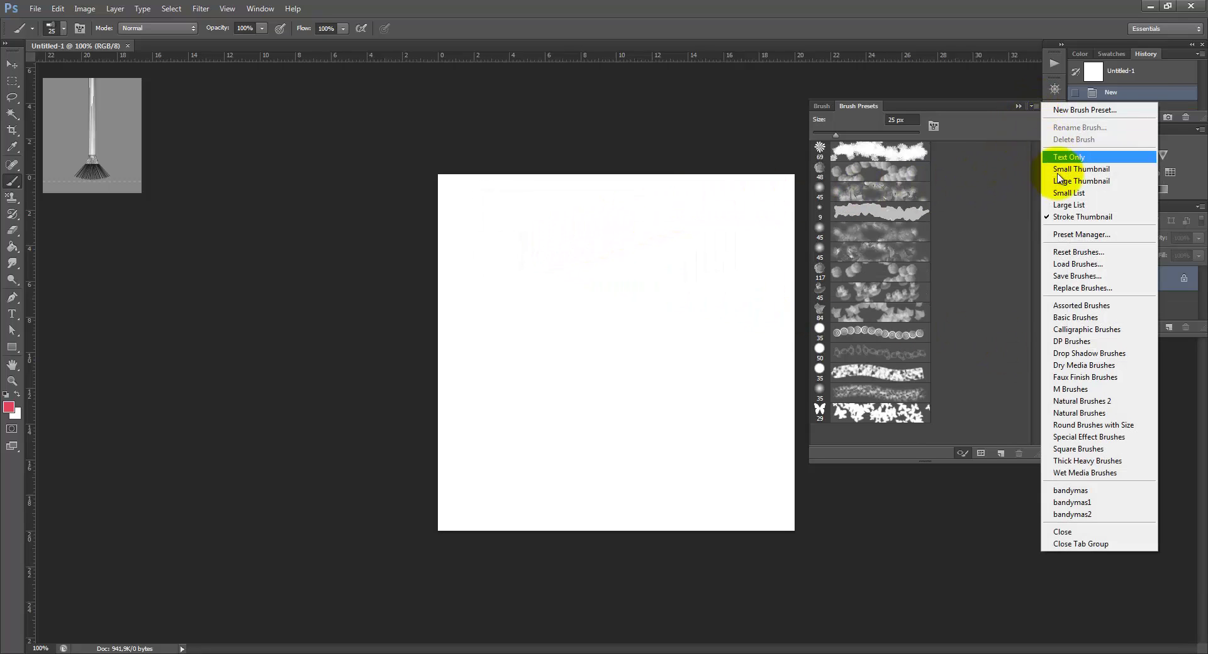
click(1079, 514)
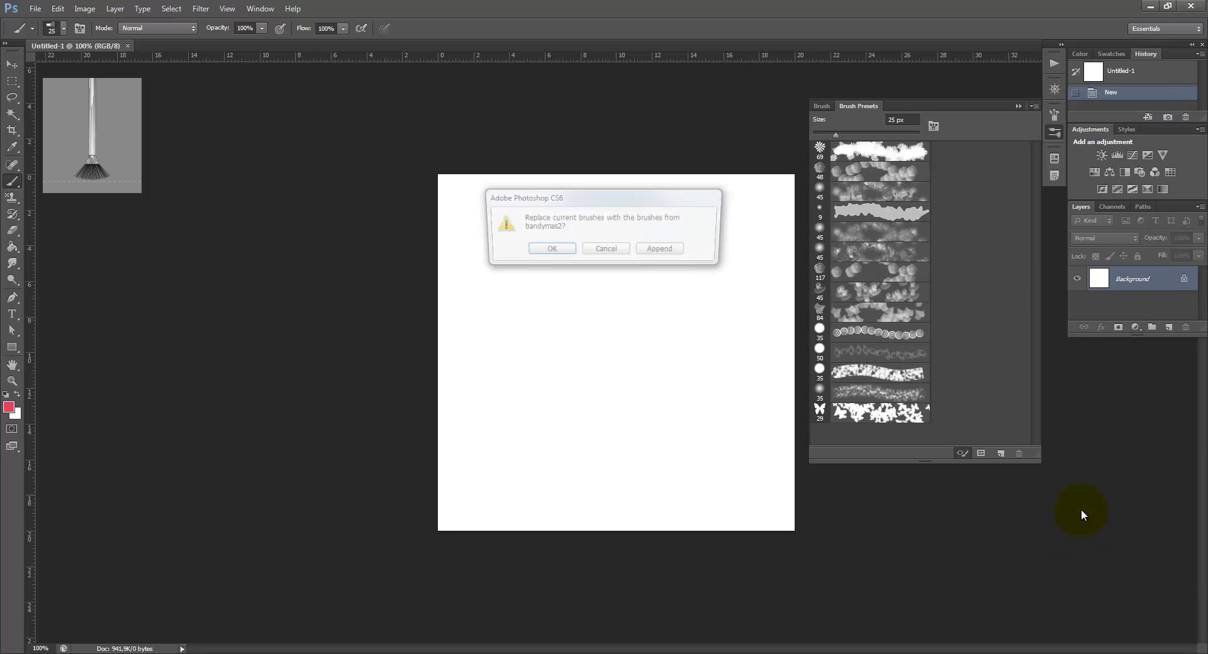
click(563, 251)
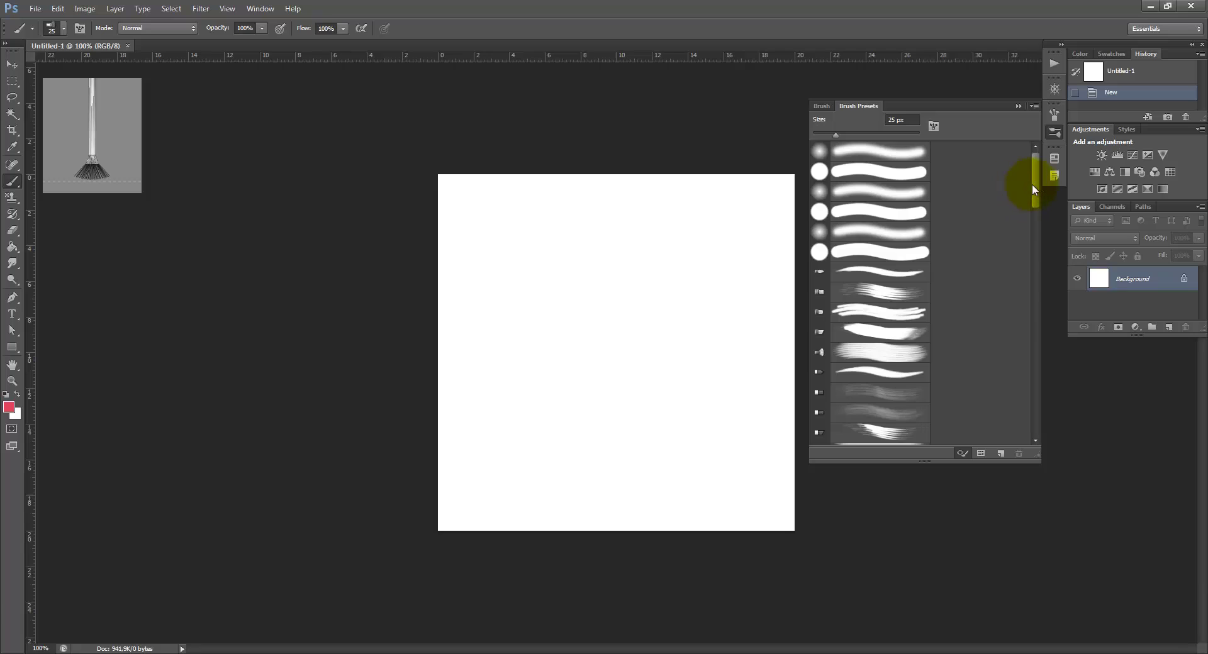
drag(1032, 185, 1040, 430)
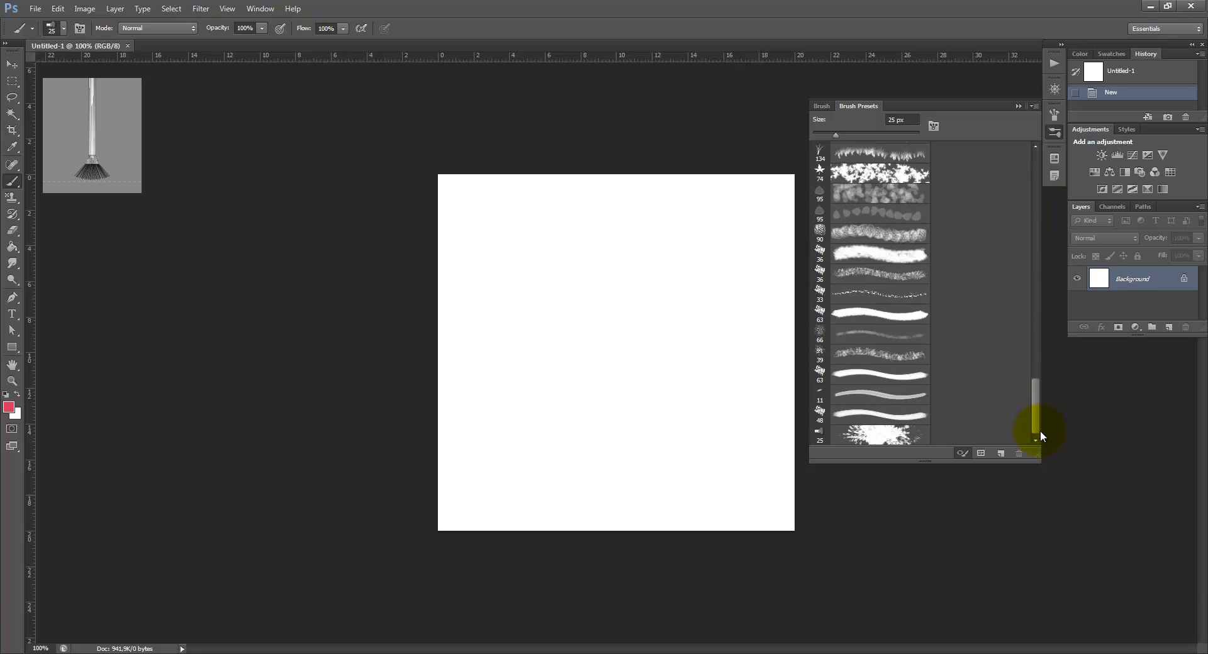
click(873, 415)
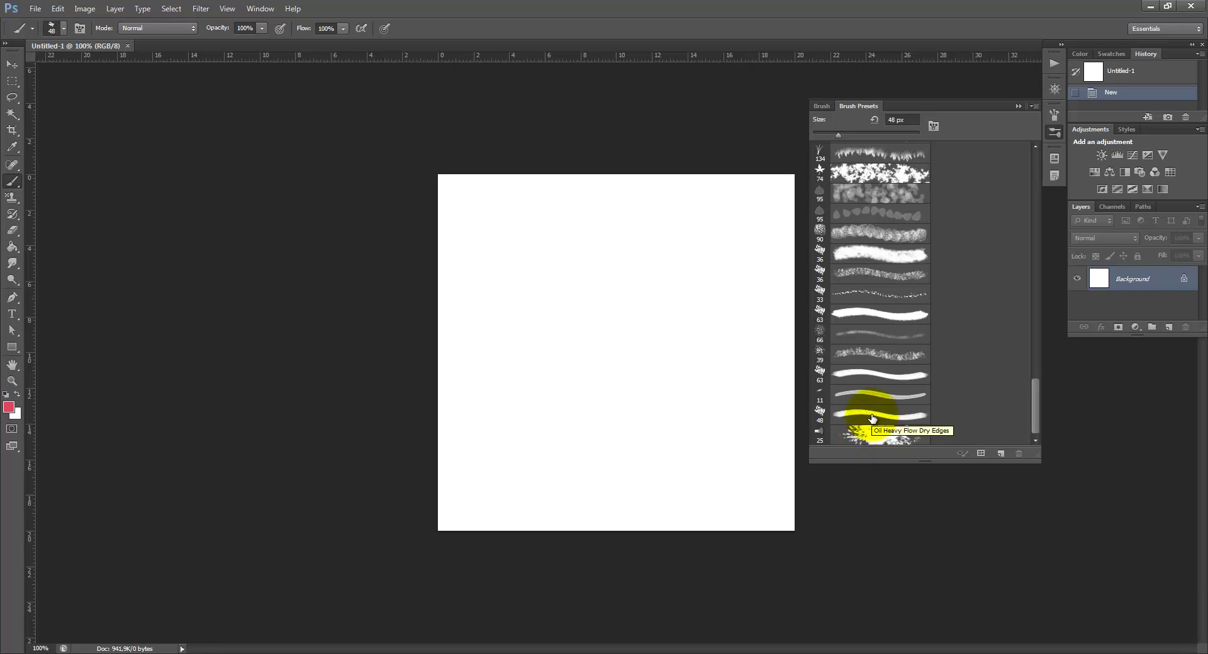
- Select the custom 25 px bristle preset, and delete the 48, 11 and 63 px brushes just before it using the Preset Manager
click(873, 435)
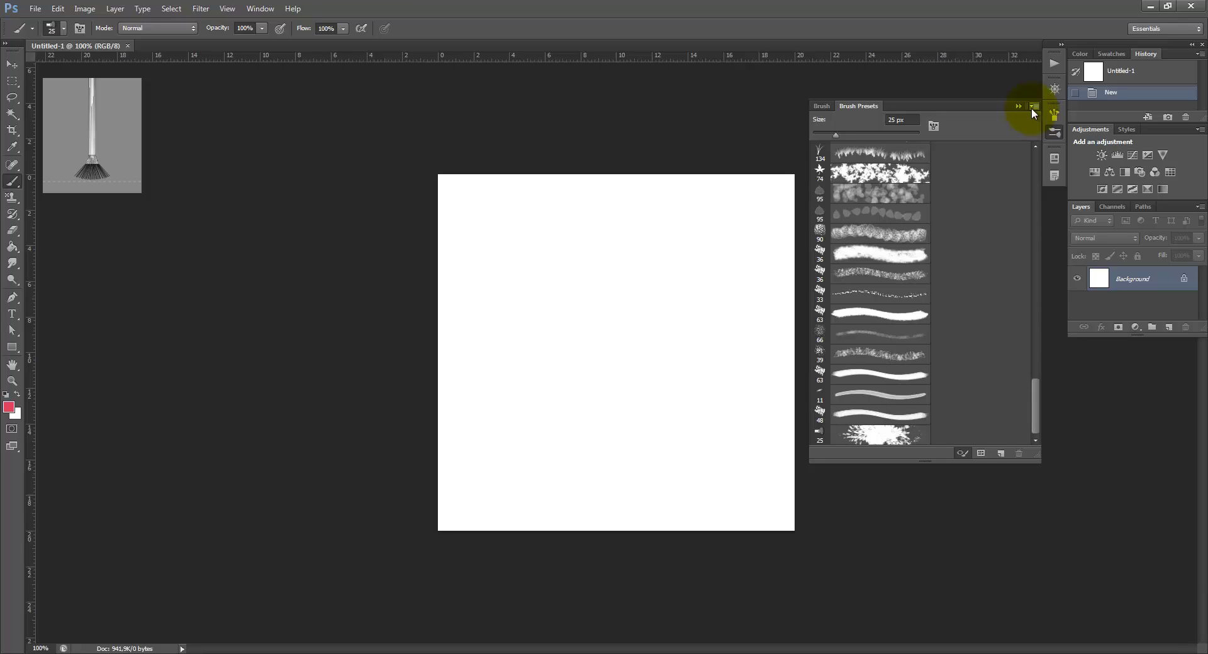
click(1032, 106)
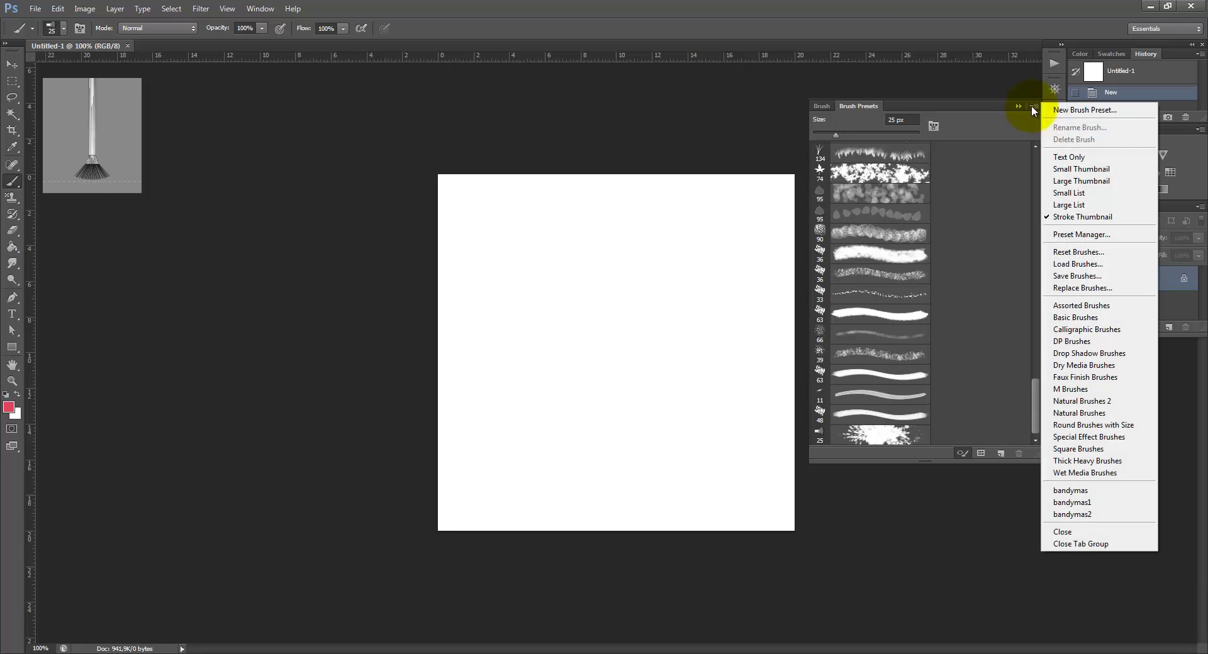
click(1065, 236)
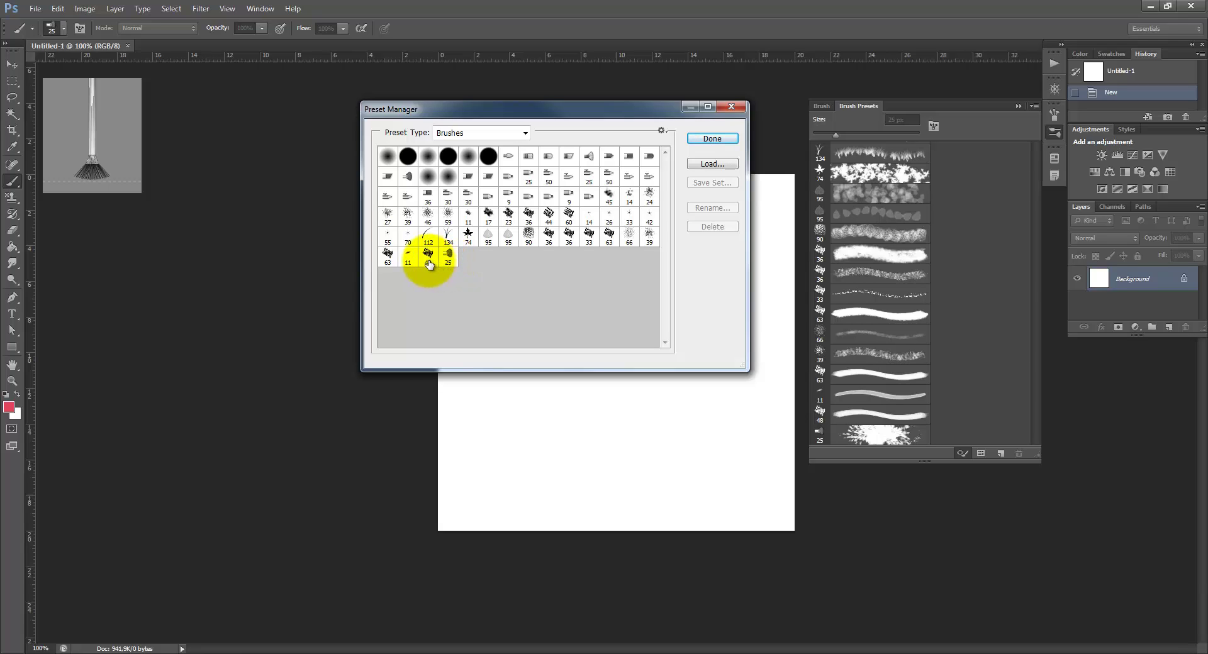
drag(428, 256, 509, 258)
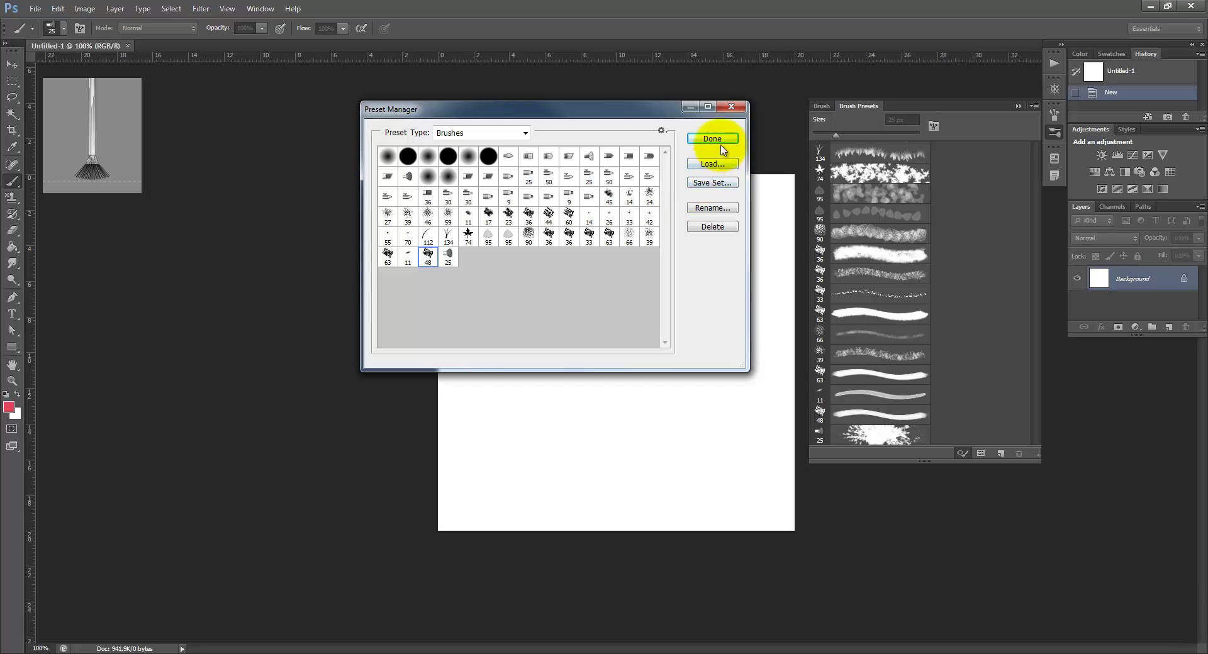
click(719, 227)
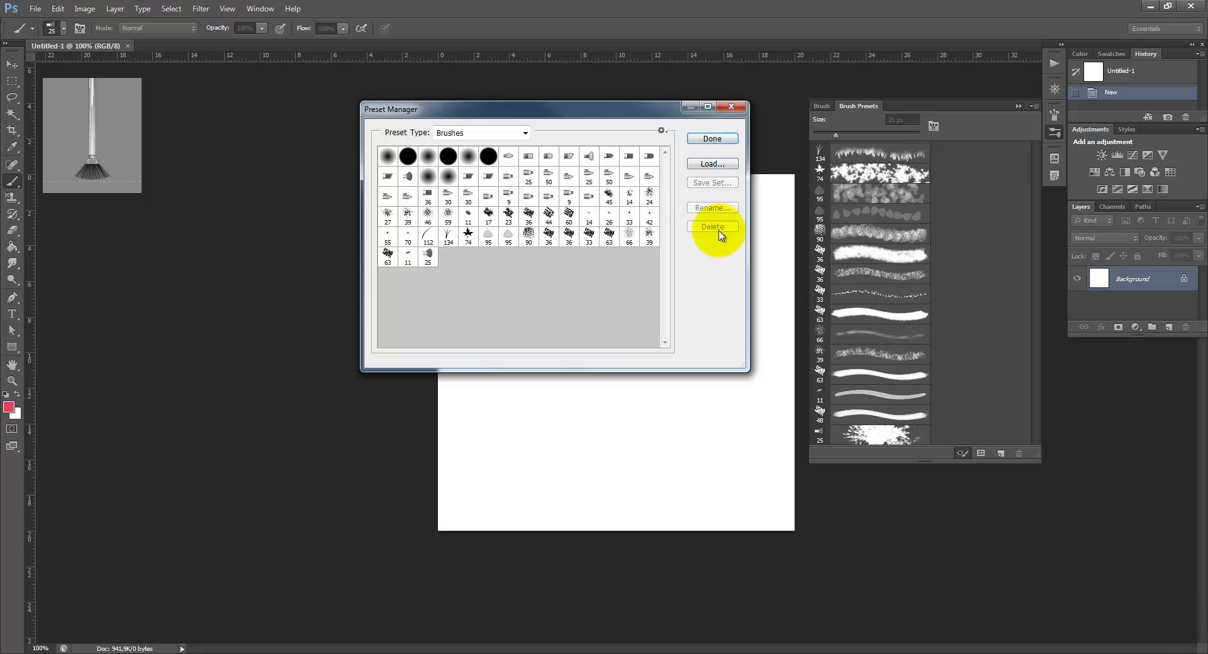
click(408, 256)
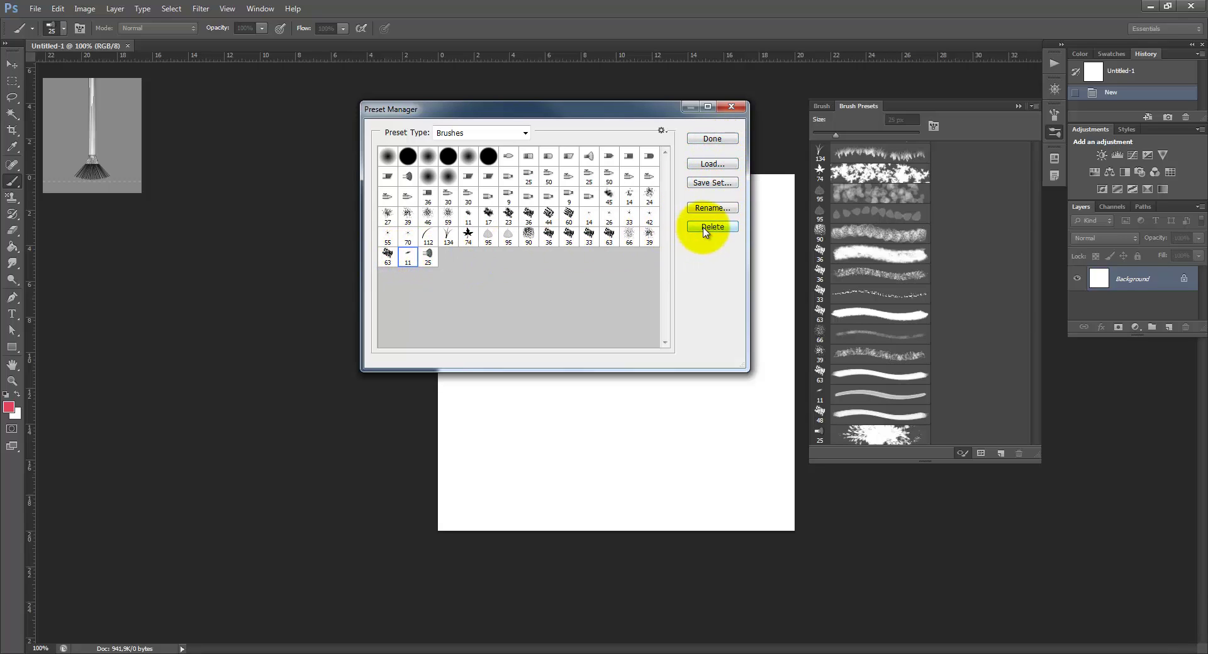
click(709, 227)
click(388, 255)
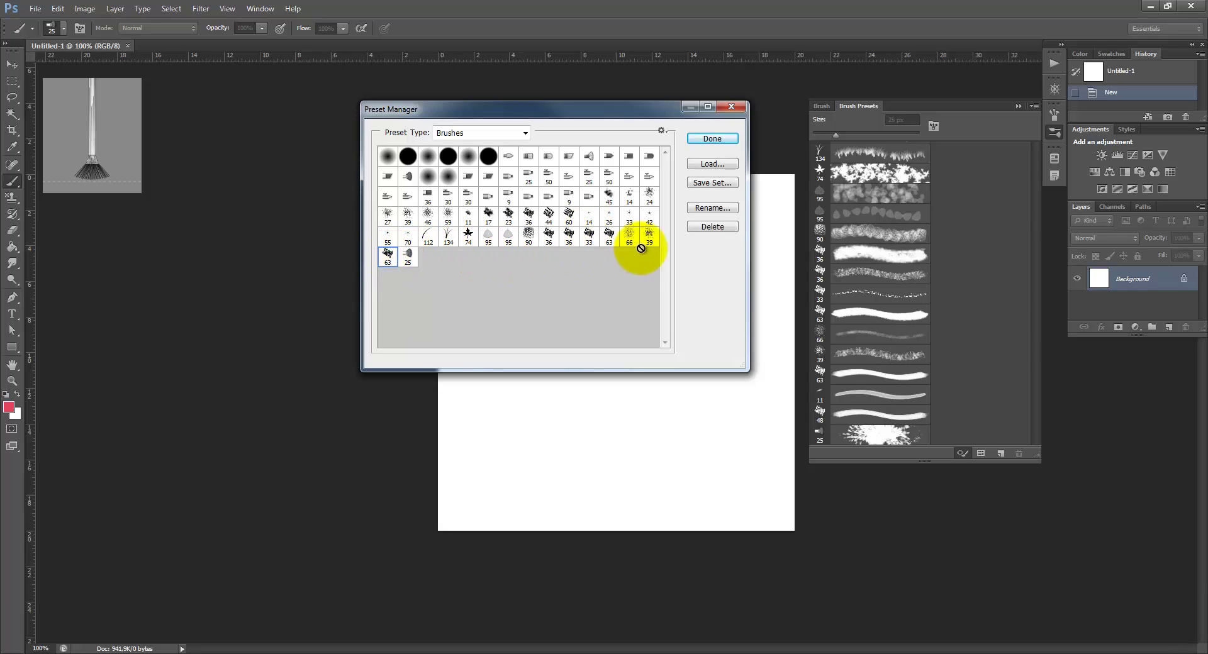
click(713, 227)
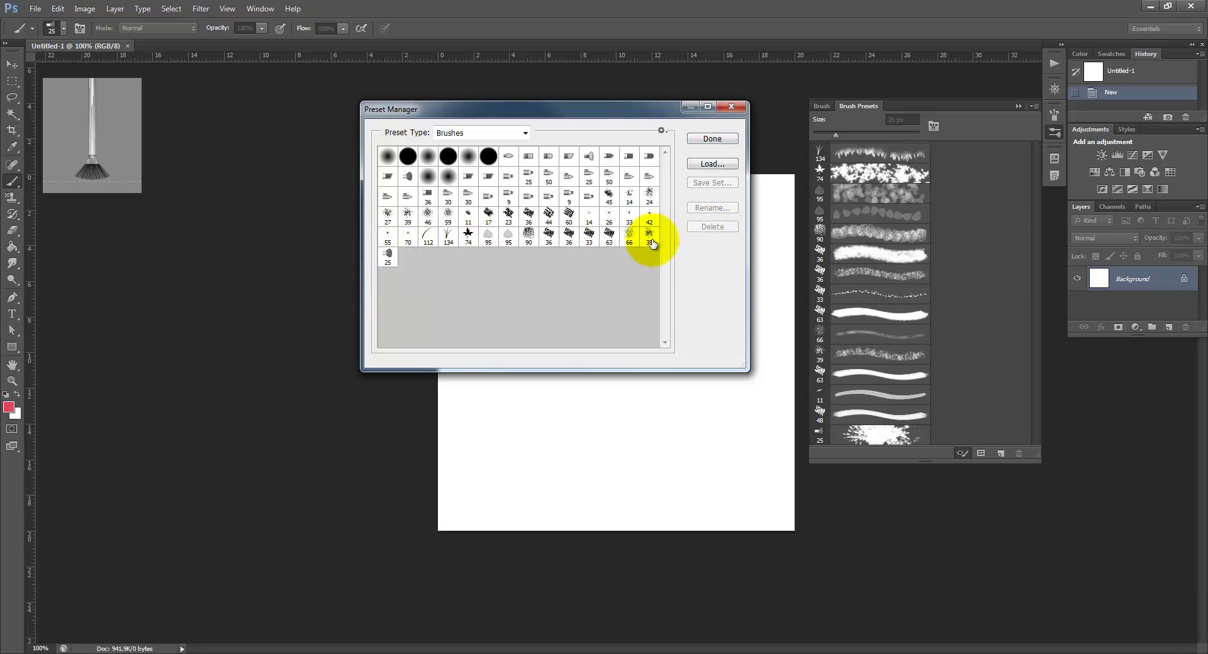
- Look through the brush library files available for loading without loading any, and finish in the Preset Manager, keeping the reduced brush set
mouse_move(652, 243)
mouse_down()
mouse_move(424, 256)
mouse_move(394, 277)
mouse_move(407, 243)
mouse_move(406, 257)
mouse_up()
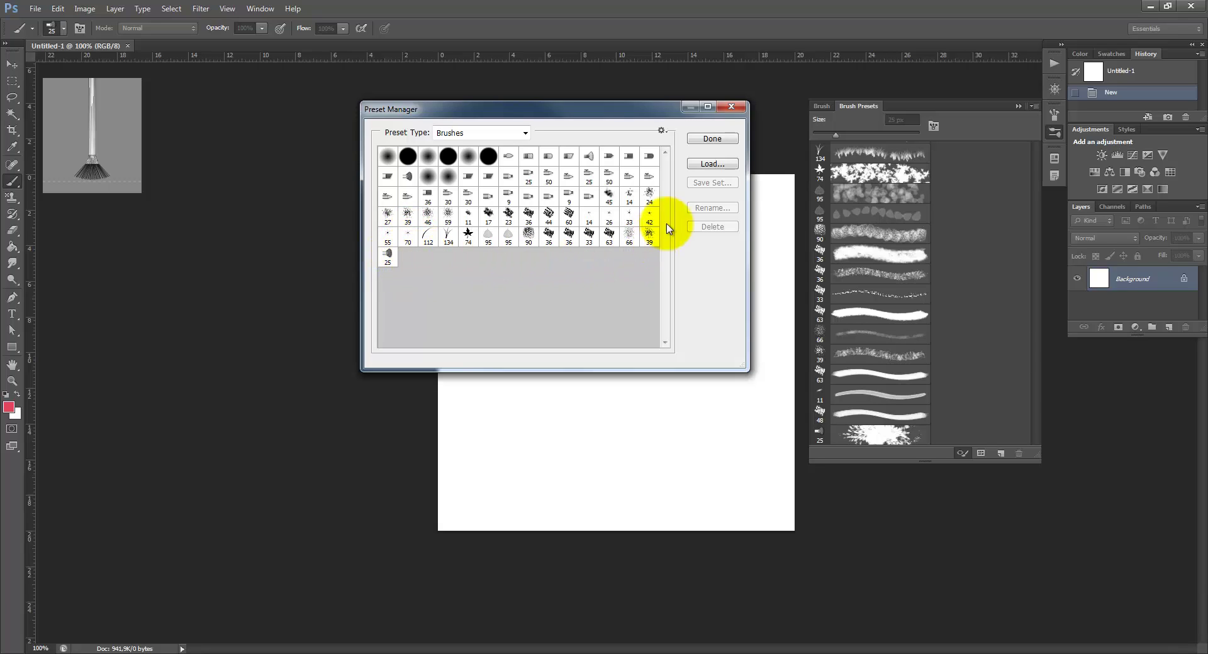
click(711, 164)
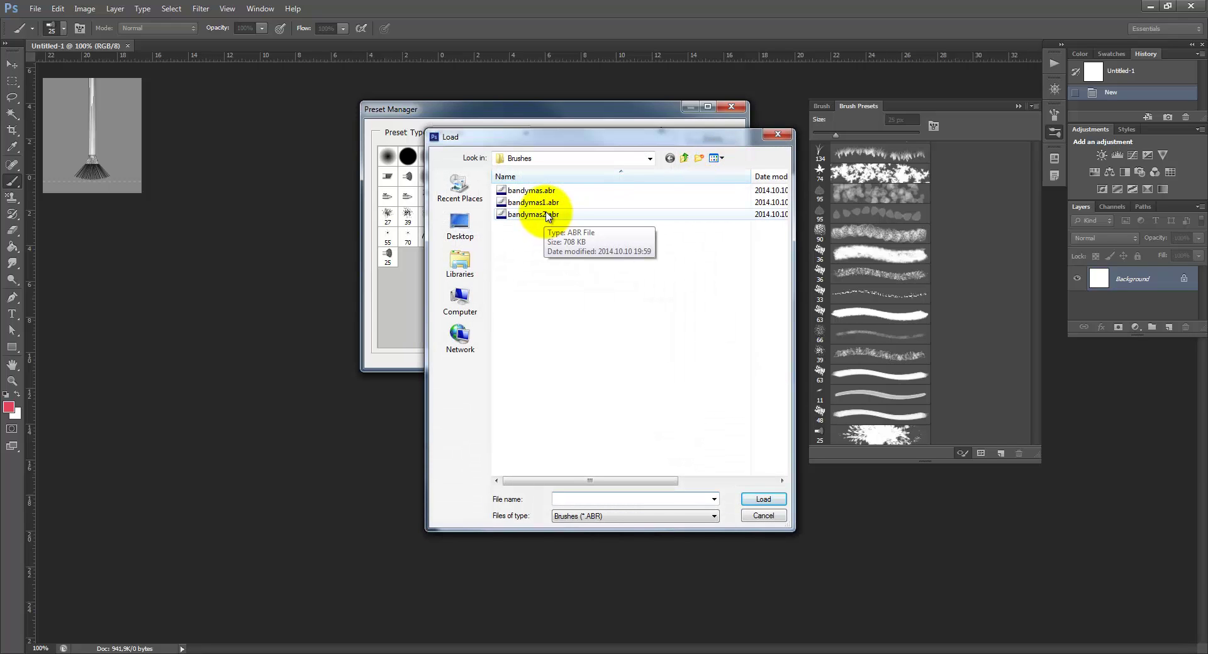
click(775, 519)
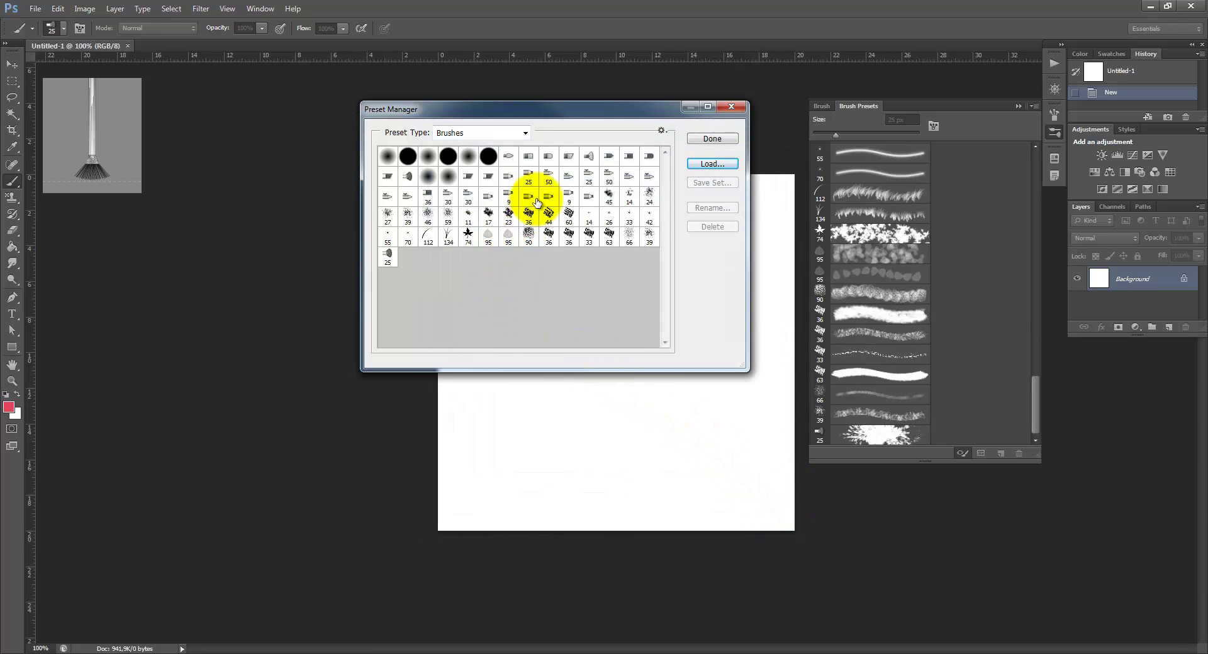
click(708, 139)
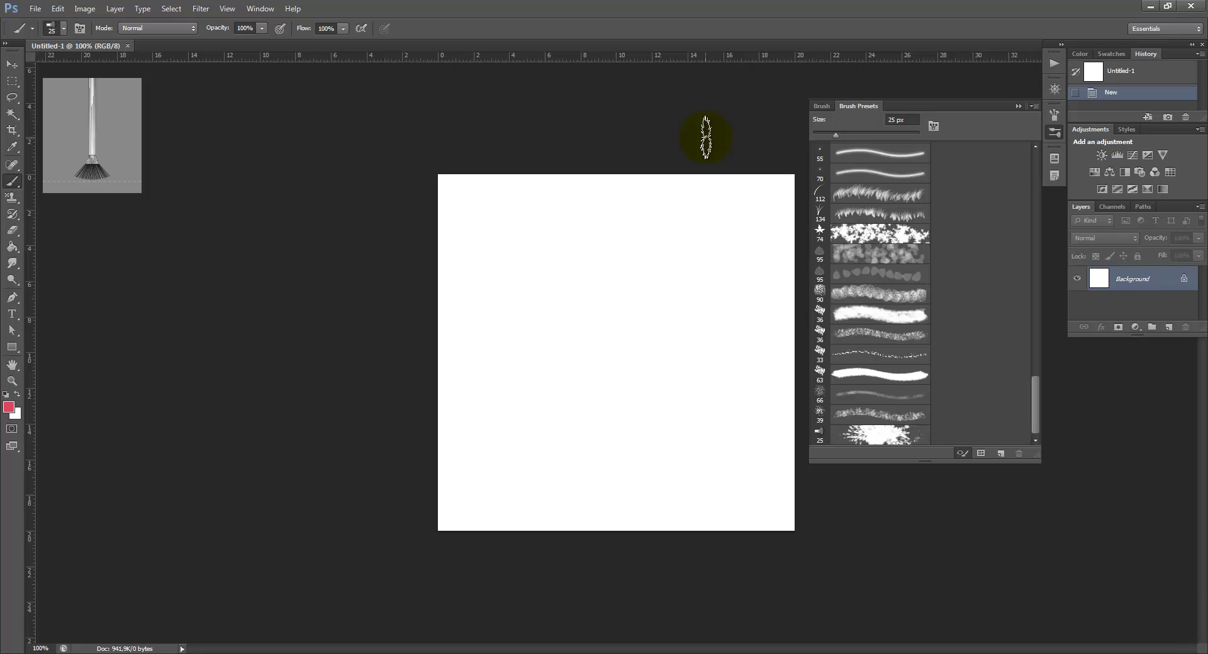
click(881, 653)
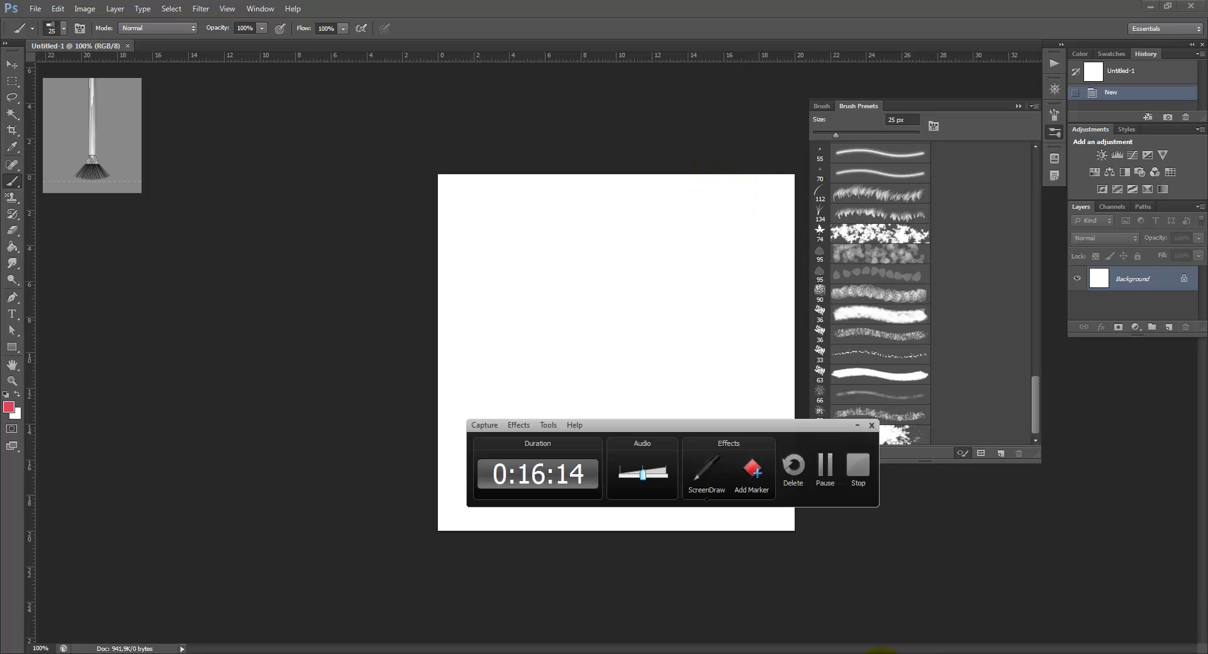